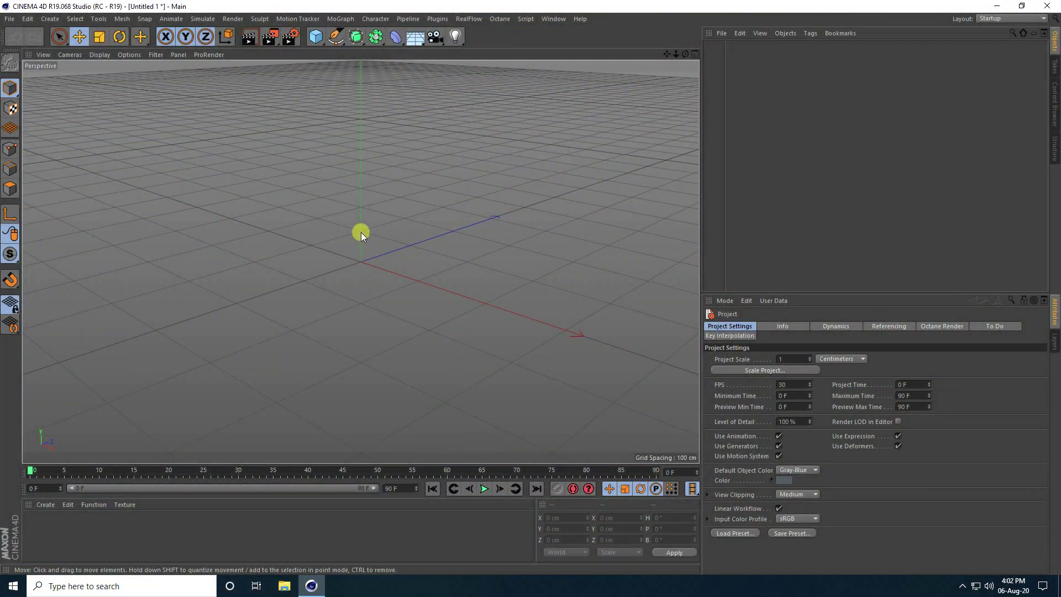
- Add a tube with an inner radius of 100 cm and an outer radius of 150 cm
left_click(316, 36)
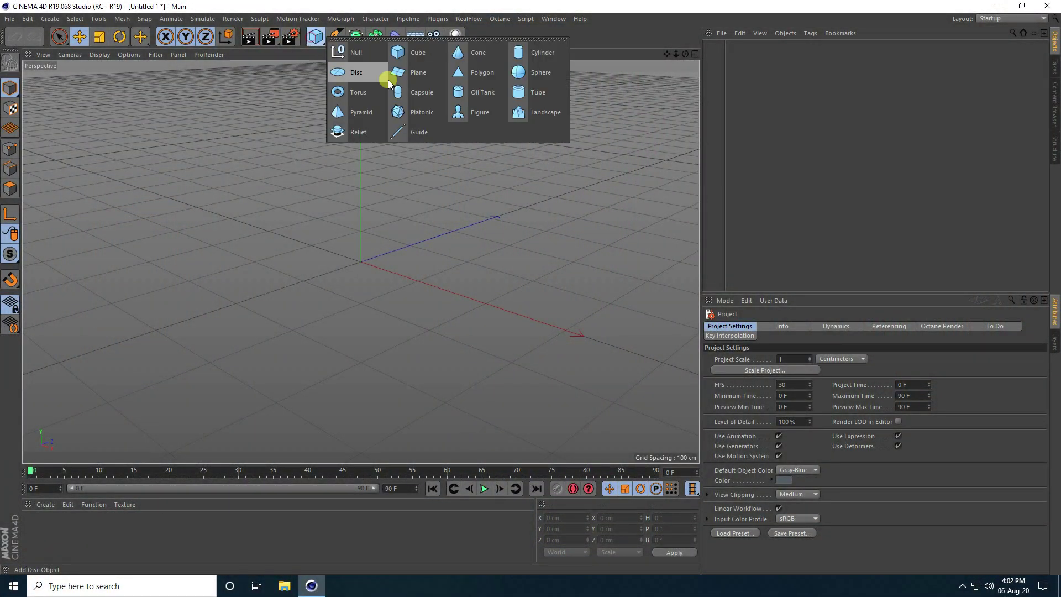
left_click(551, 94)
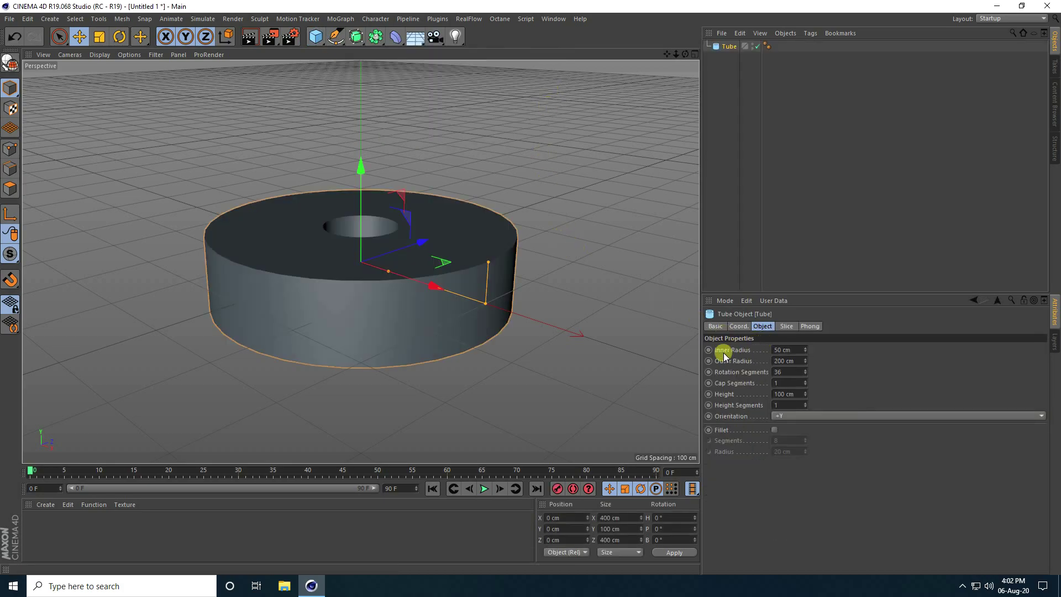
left_click(778, 349)
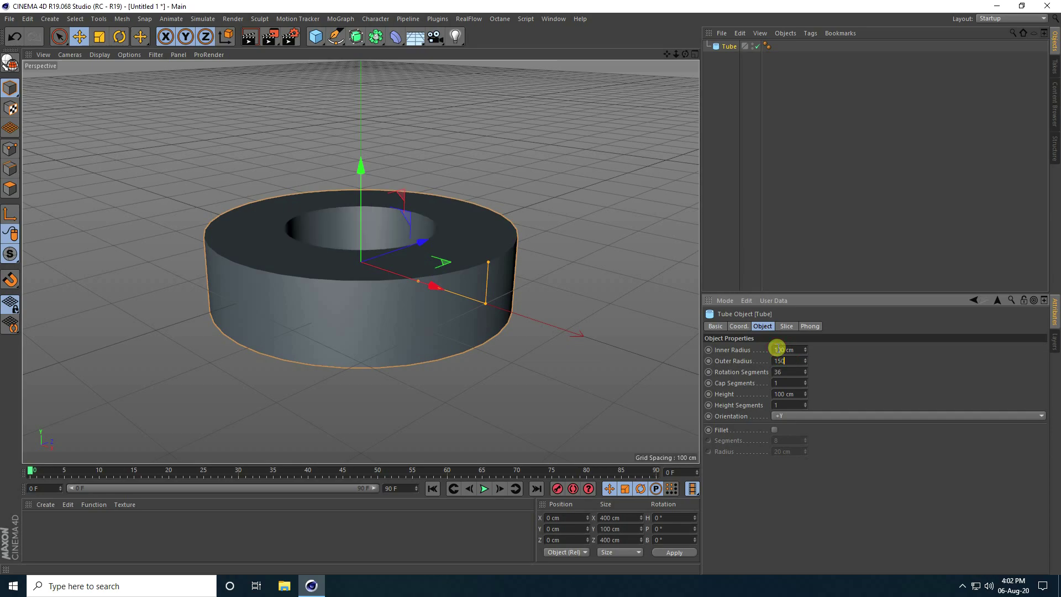
type("150")
key("Return")
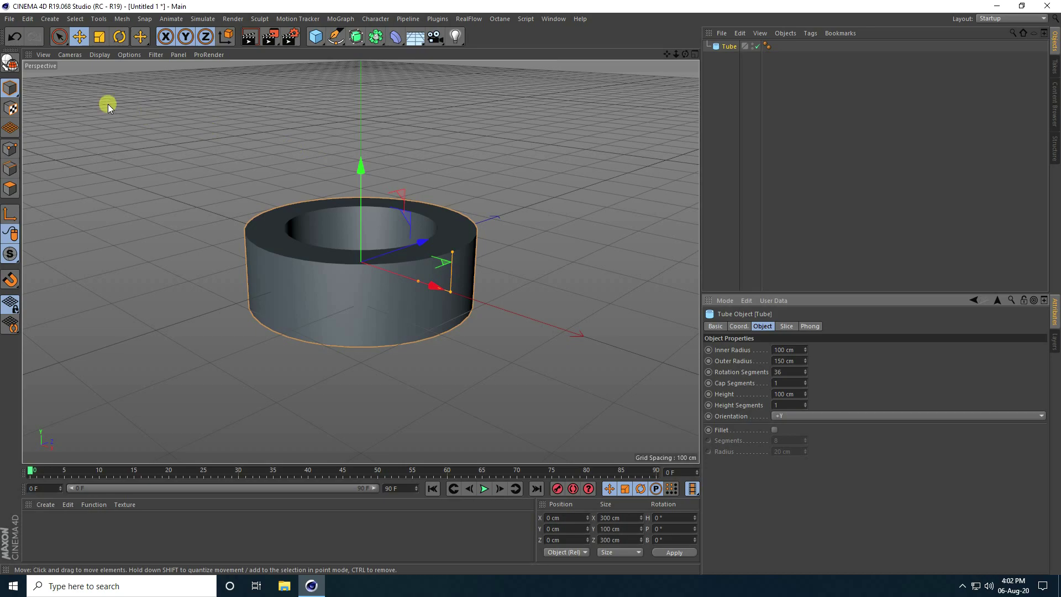
- Set the viewport to display the mesh edge lines over the shaded surfaces
left_click(97, 55)
left_click(111, 79)
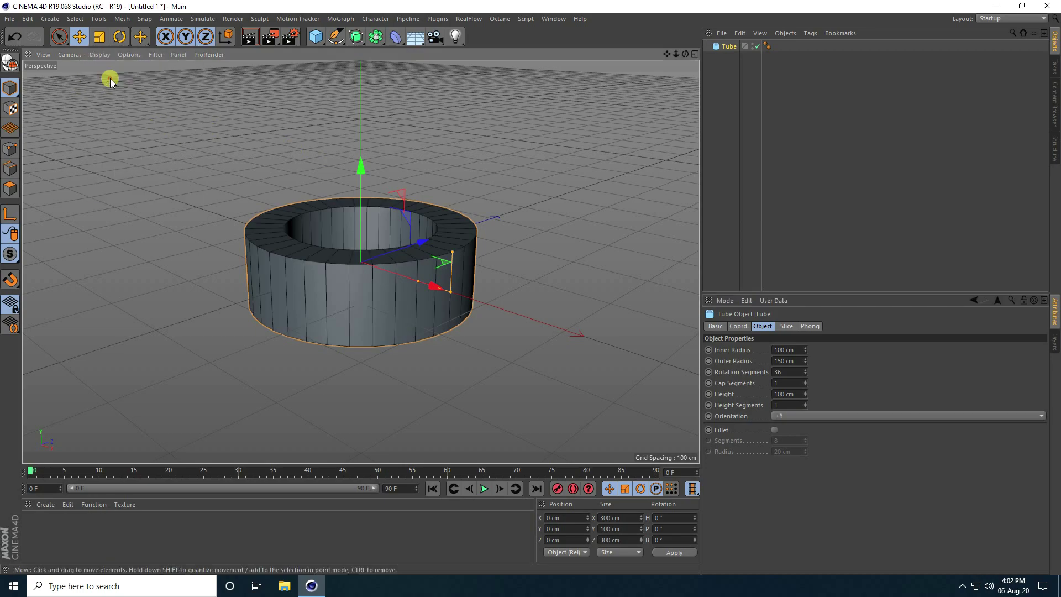
scroll(303, 214, "up", 2)
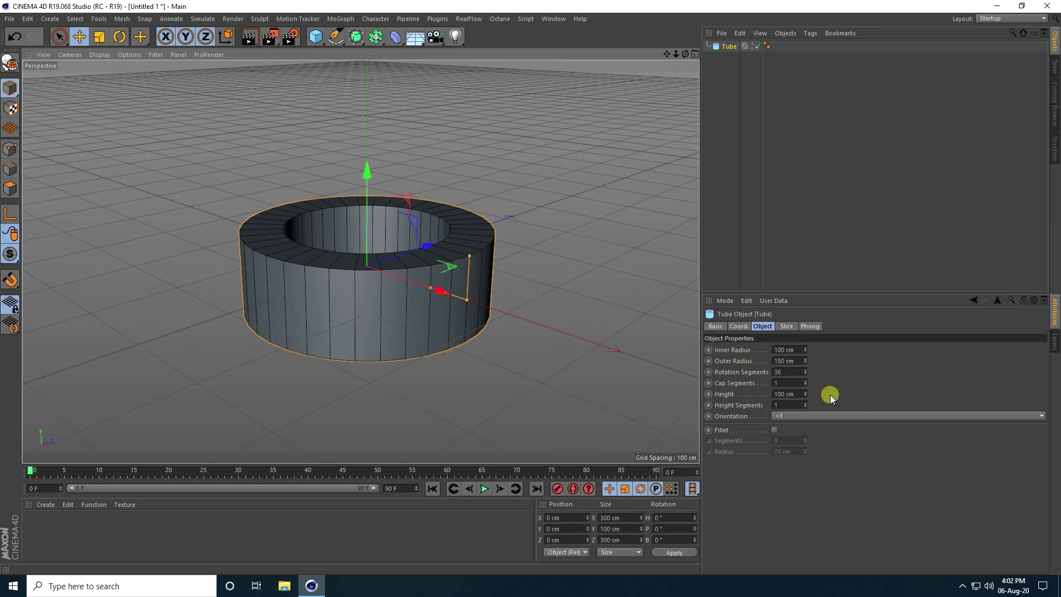
- Set the tube's height to 50 cm and its rotation segments to 100
left_click(787, 394)
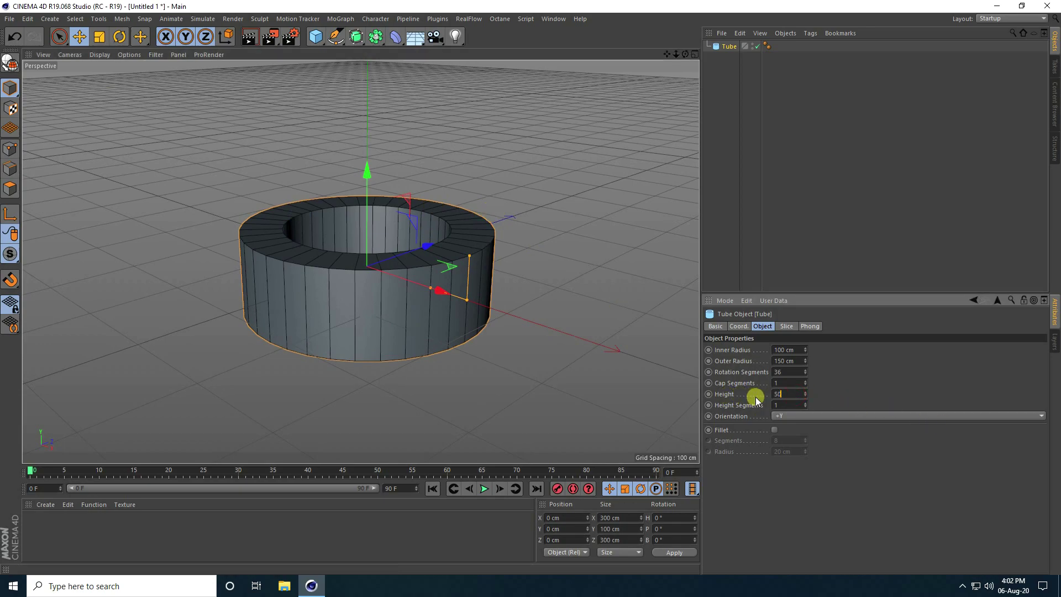
key("Return")
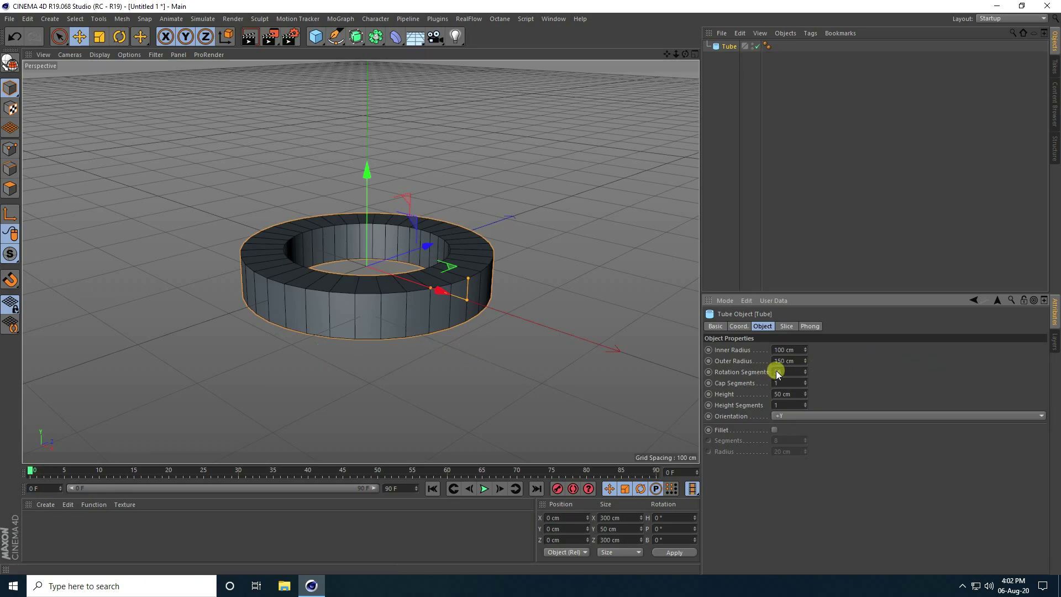
left_click_drag(807, 371, 804, 373)
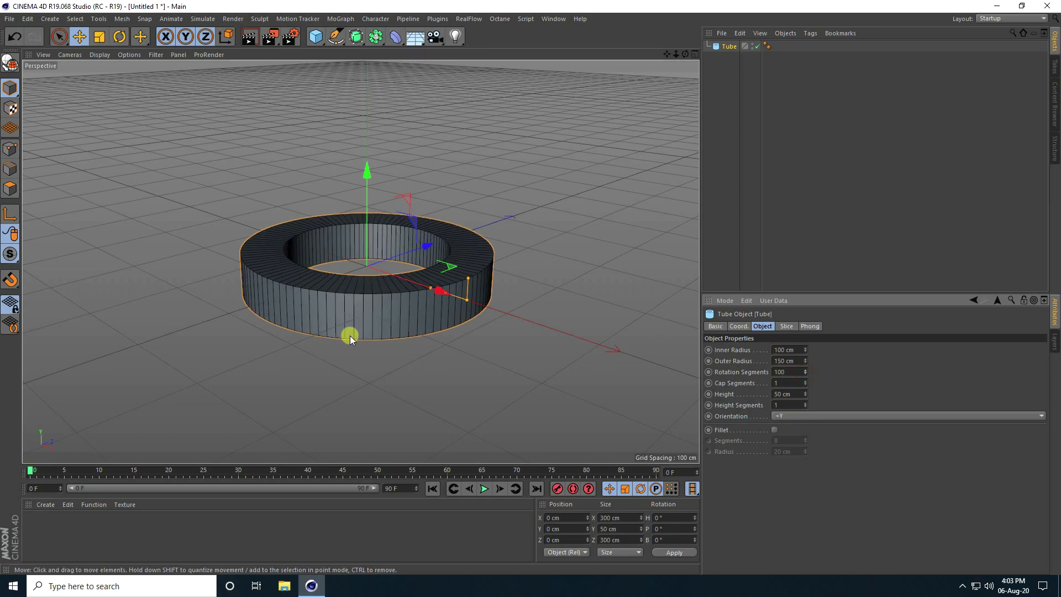
- Add a sphere at the tube's center and set its radius to 70 cm
left_click_drag(685, 54, 530, 287)
left_click(316, 36)
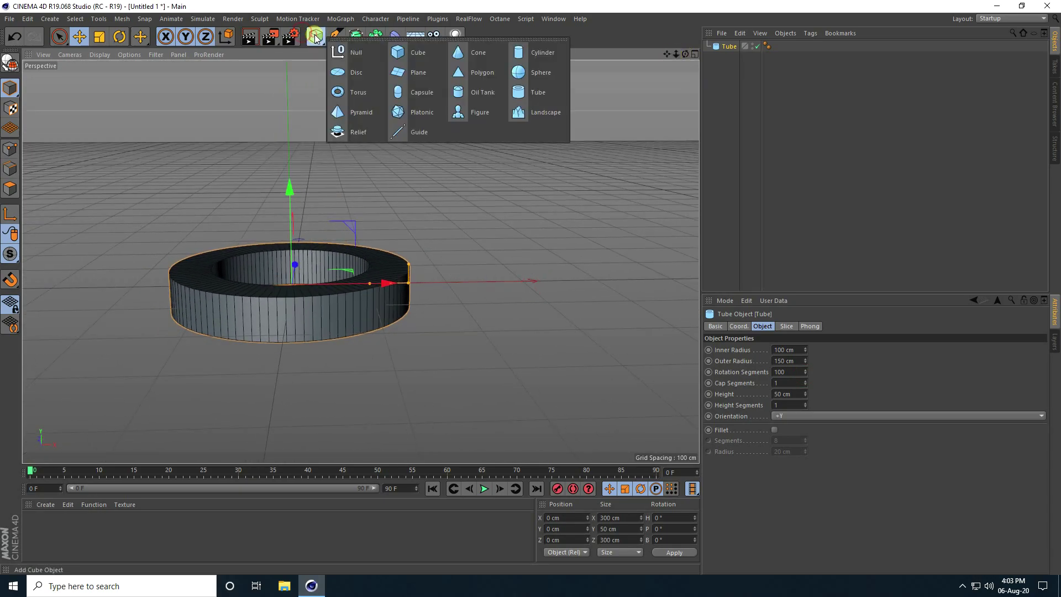
left_click(525, 72)
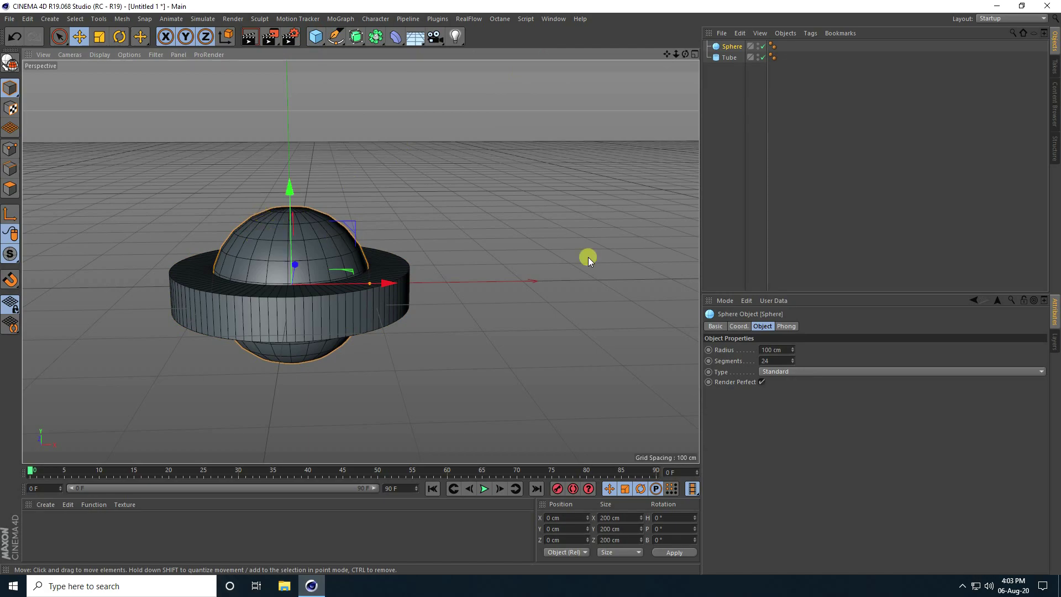
left_click(774, 350)
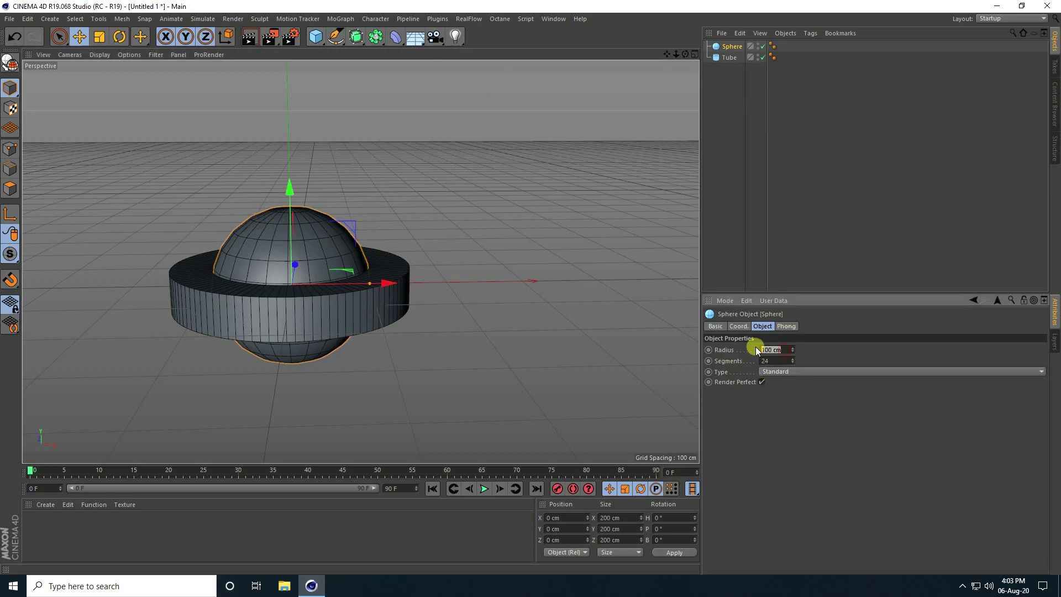
key("Return")
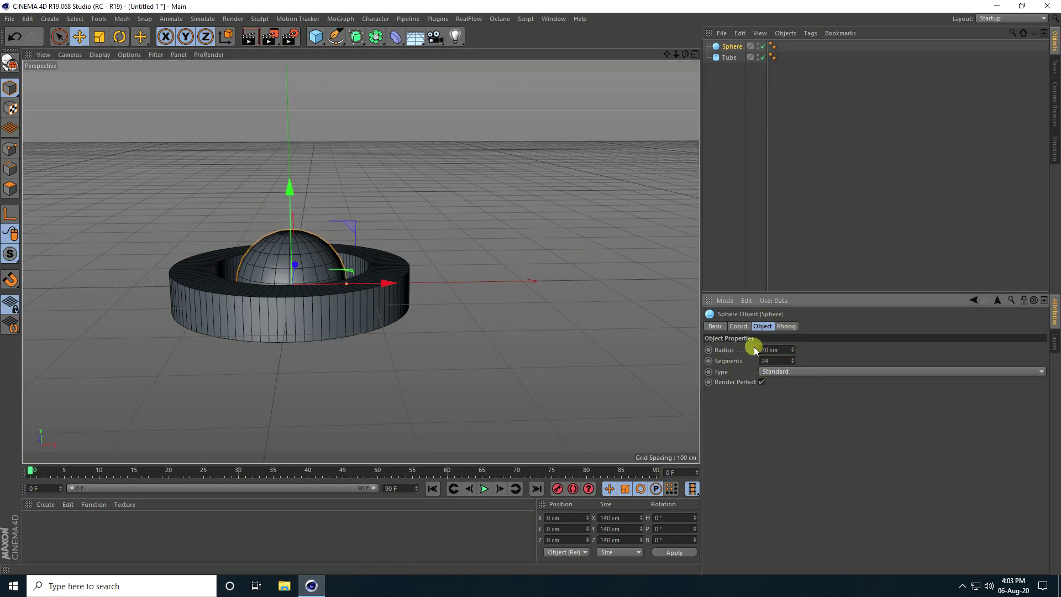
- Set the sphere's segments to 54 and lower it along Y so only its upper cap remains within the tube's opening
left_click_drag(793, 360, 794, 360)
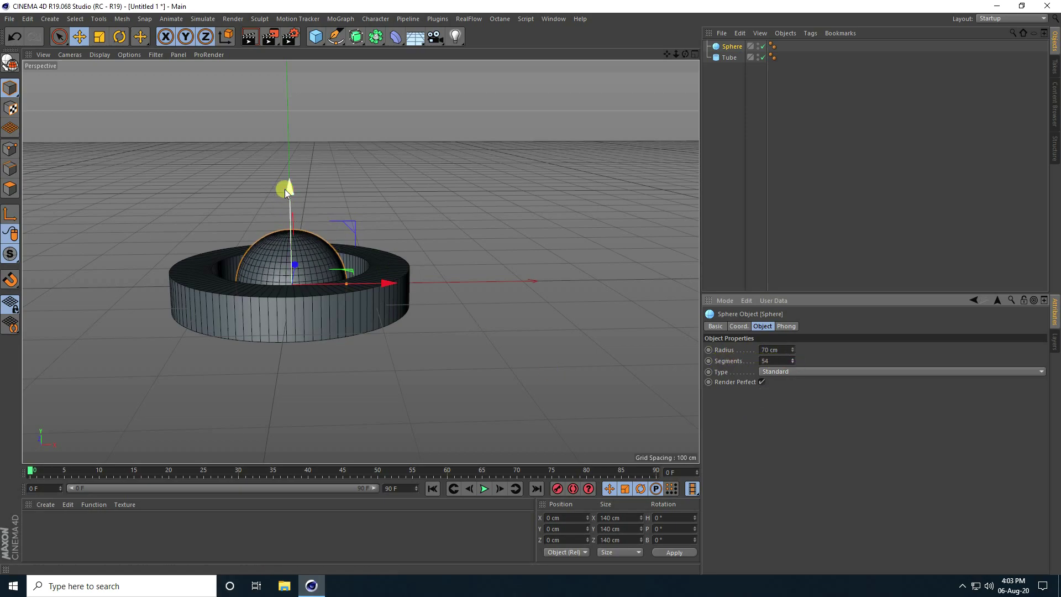
left_click_drag(291, 187, 293, 226)
left_click(423, 170)
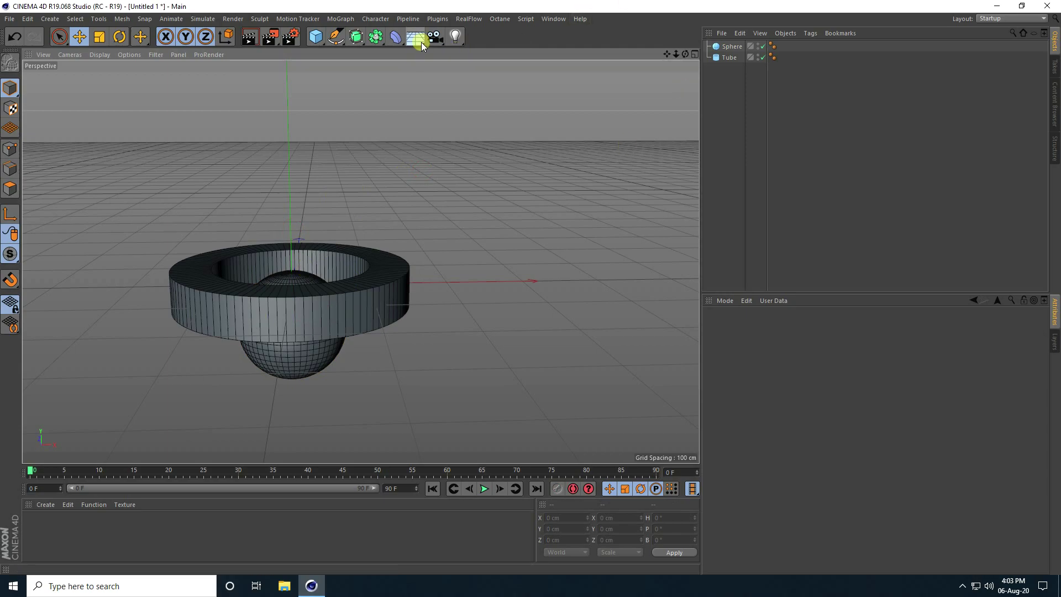
- Add a ground plane with a width and height of 5000 cm
left_click_drag(314, 42, 406, 79)
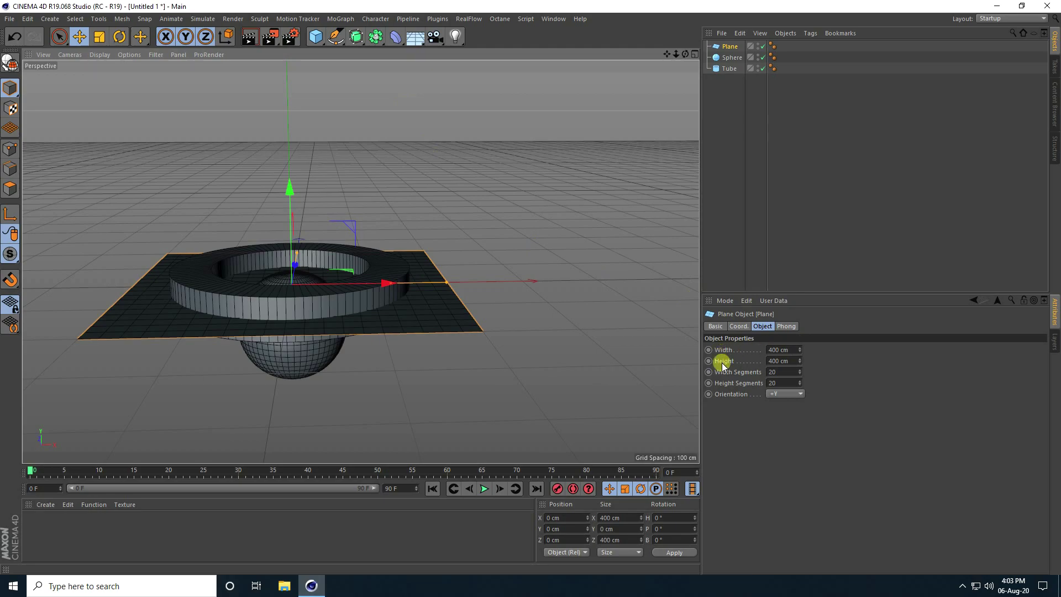
left_click(788, 349)
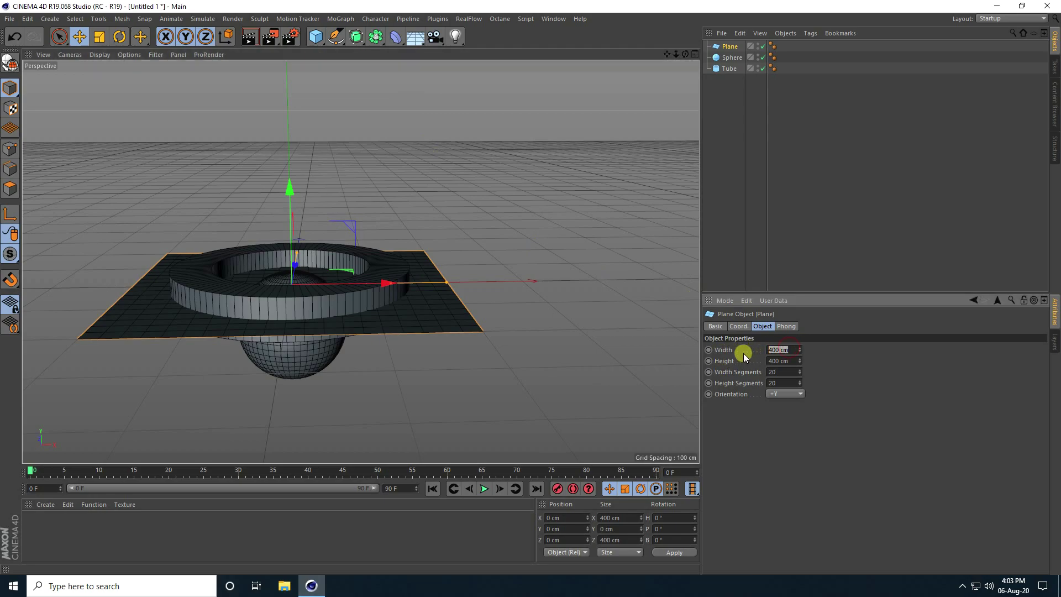
type("5000")
key("Tab")
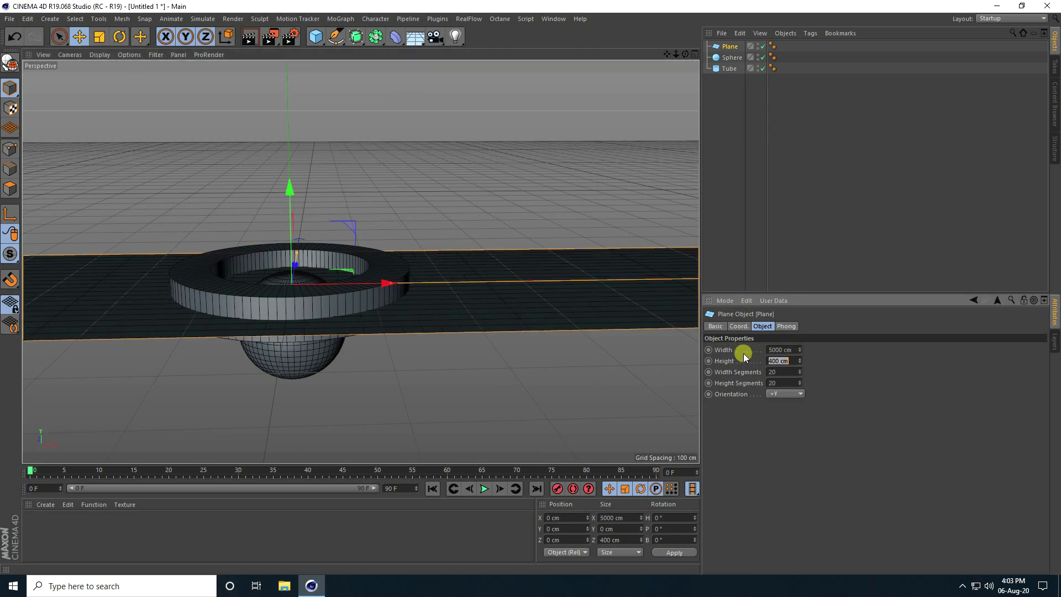
type("5000")
key("Return")
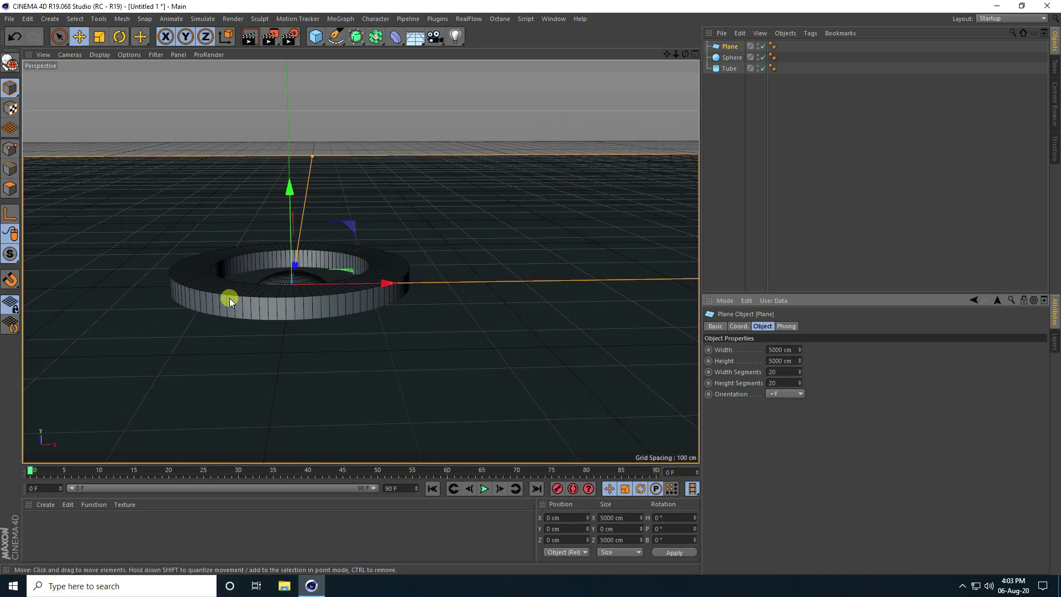
- Raise the tube along Y to about 10.8 cm above the plane's level
left_click_drag(674, 55, 530, 288)
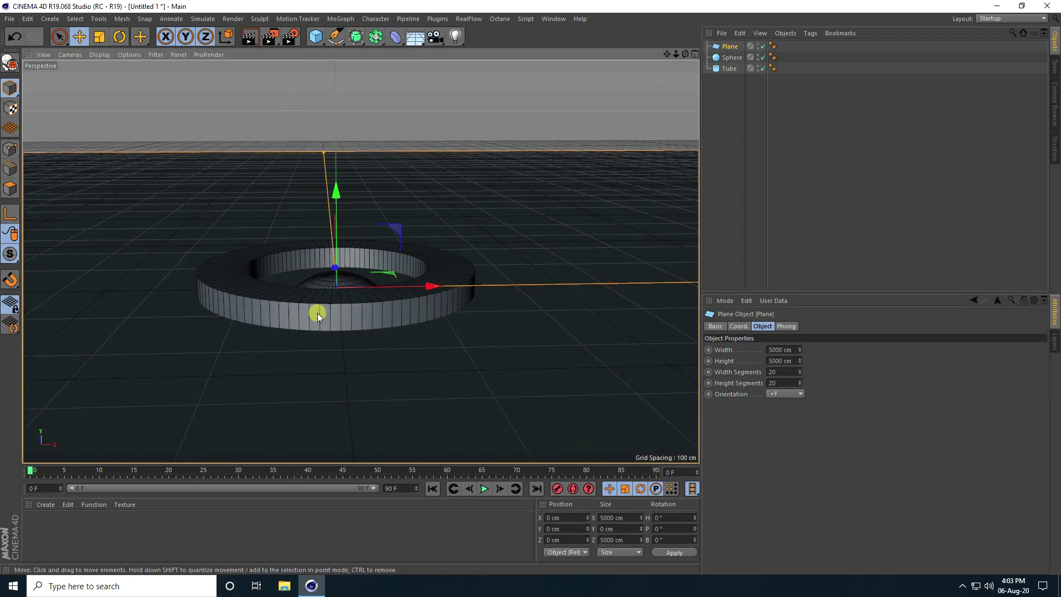
left_click_drag(665, 66, 628, 82)
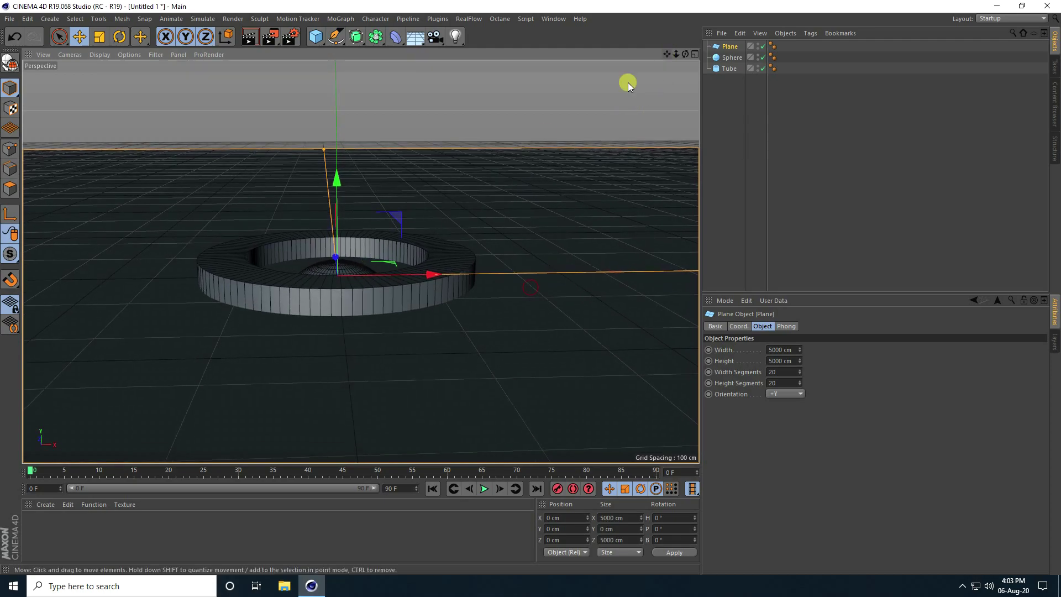
left_click(299, 300)
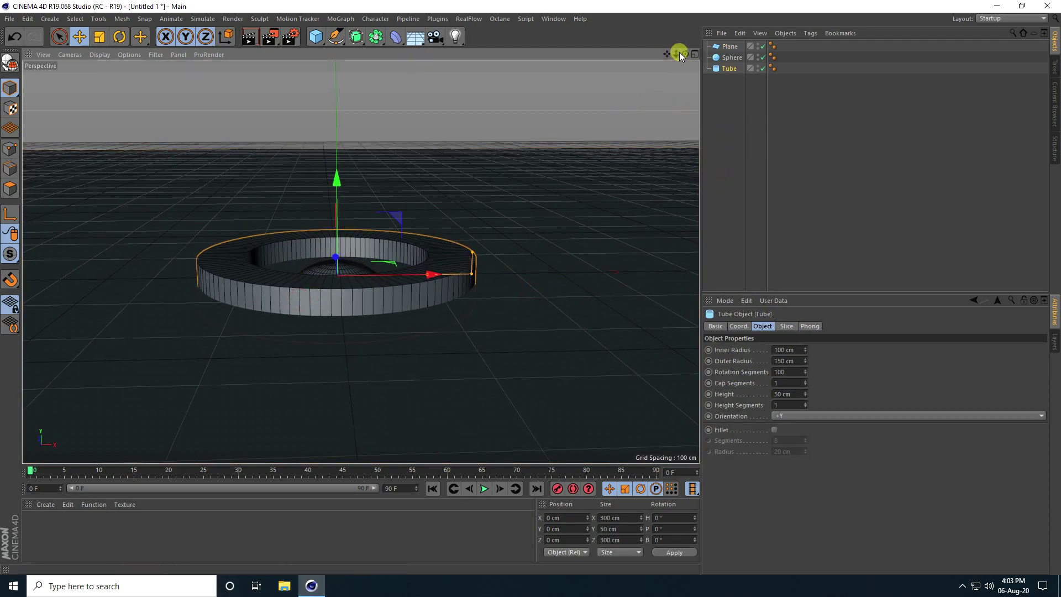
left_click_drag(679, 52, 530, 287)
left_click_drag(331, 193, 334, 172)
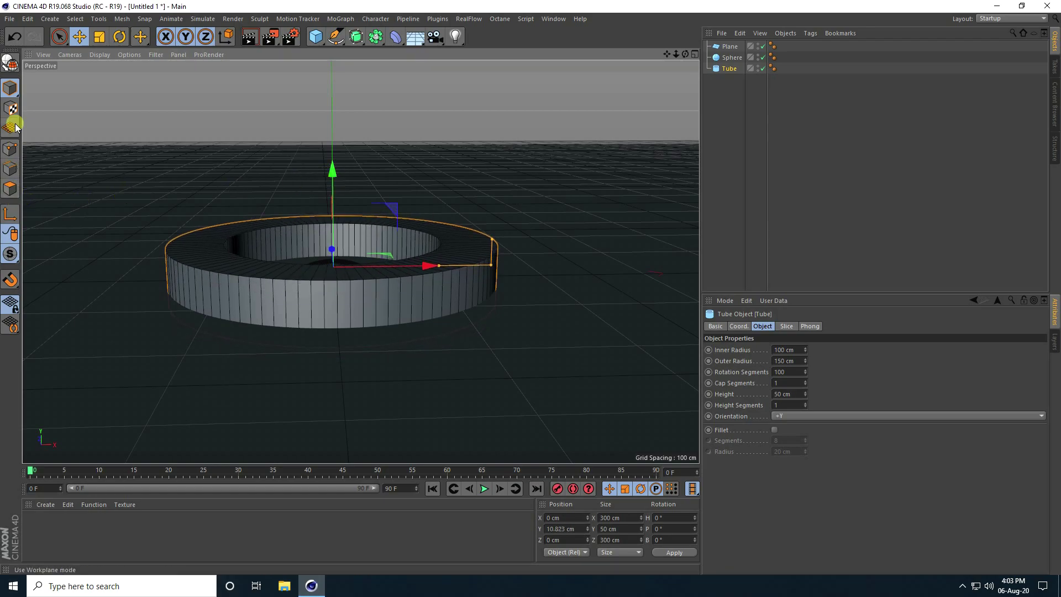
- Make the tube editable and add a loop cut around its outer wall at an offset of about 34%
left_click(10, 64)
left_click(12, 173)
left_click(297, 302)
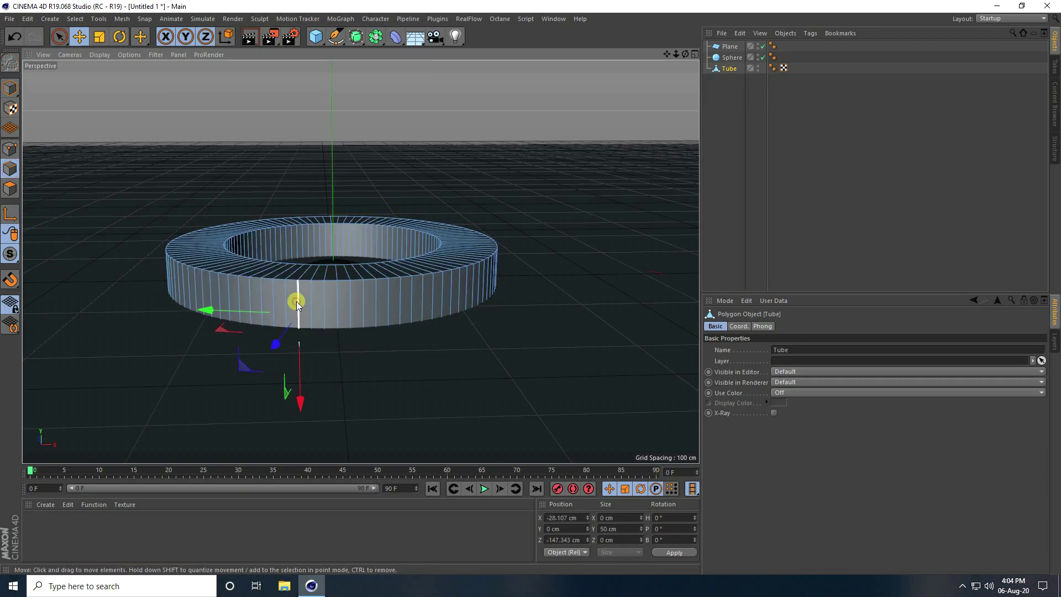
right_click(297, 305)
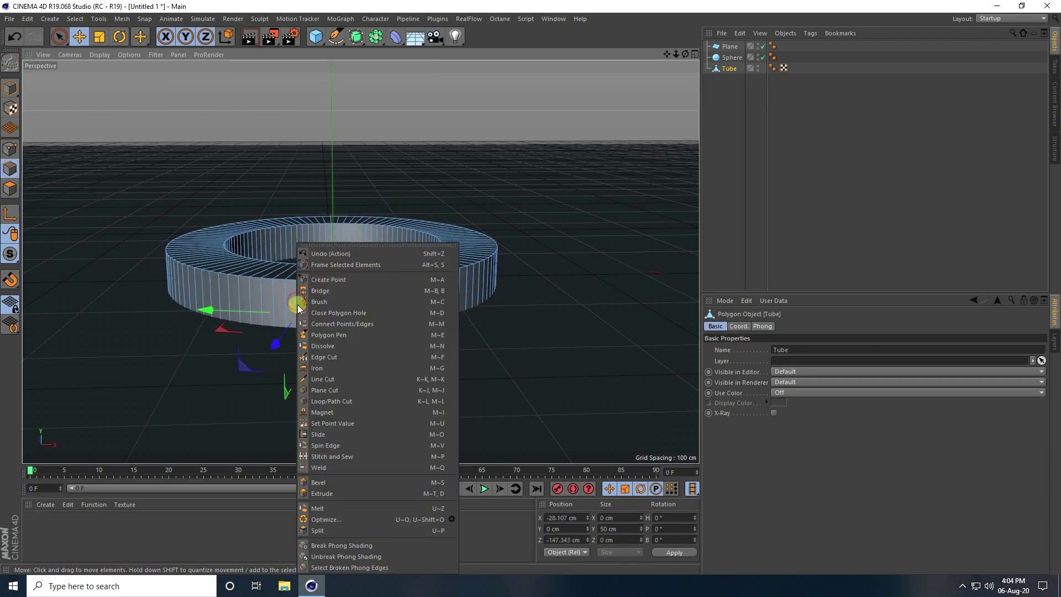
left_click(360, 401)
left_click(298, 310)
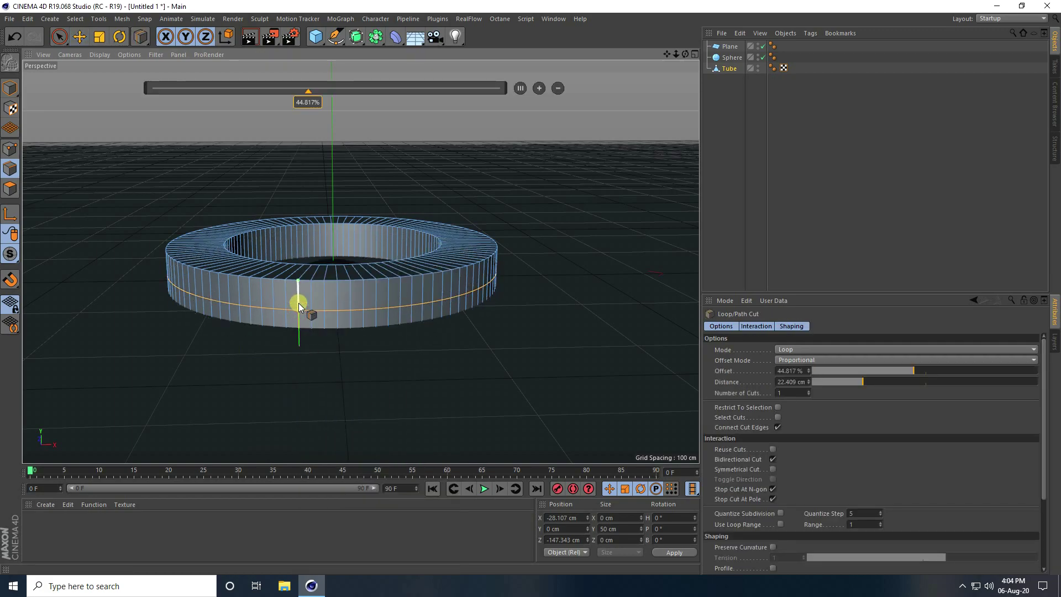
left_click_drag(312, 302, 312, 299)
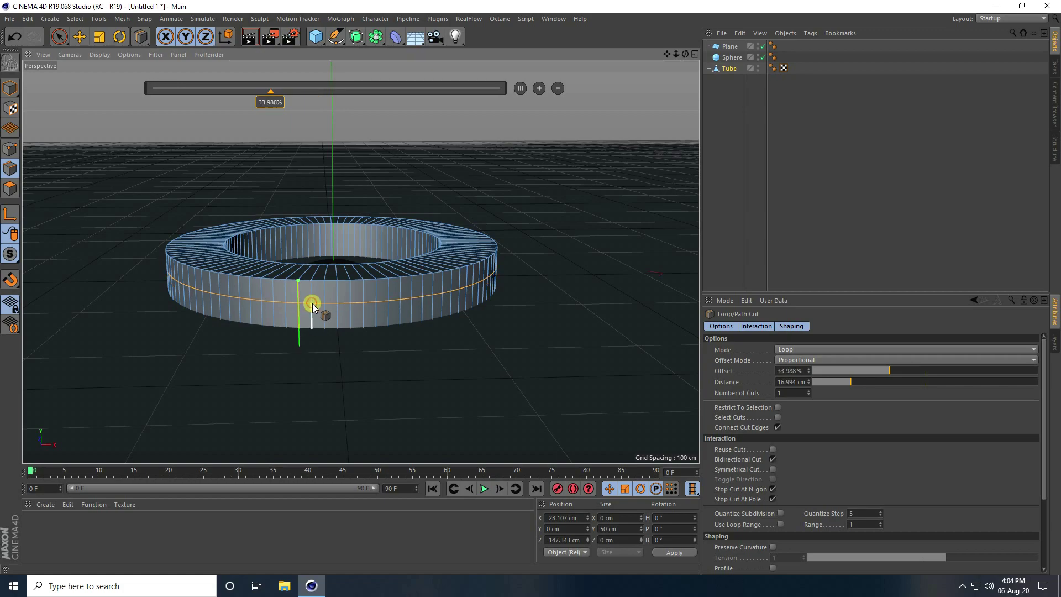
- Add a second loop cut around the tube's outer wall just below the first, at an offset of about 82.6%
left_click(12, 90)
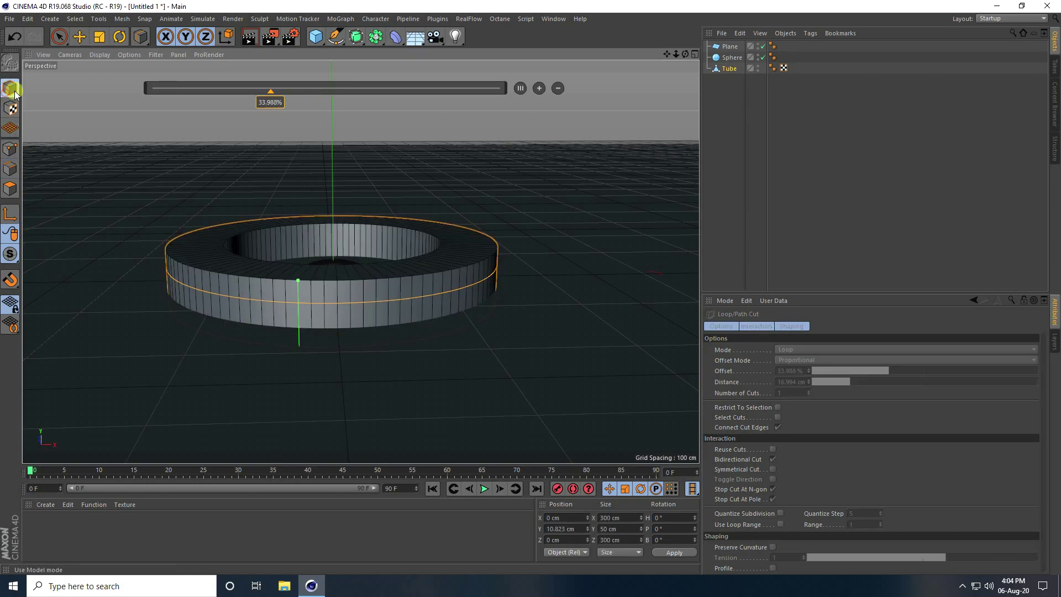
scroll(326, 299, "up", 2)
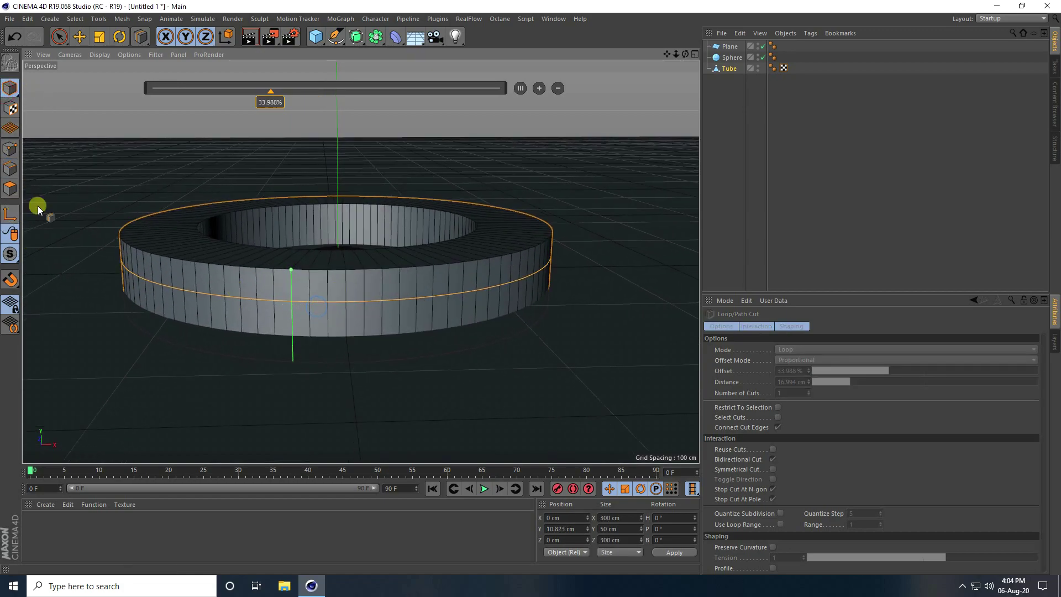
left_click(10, 170)
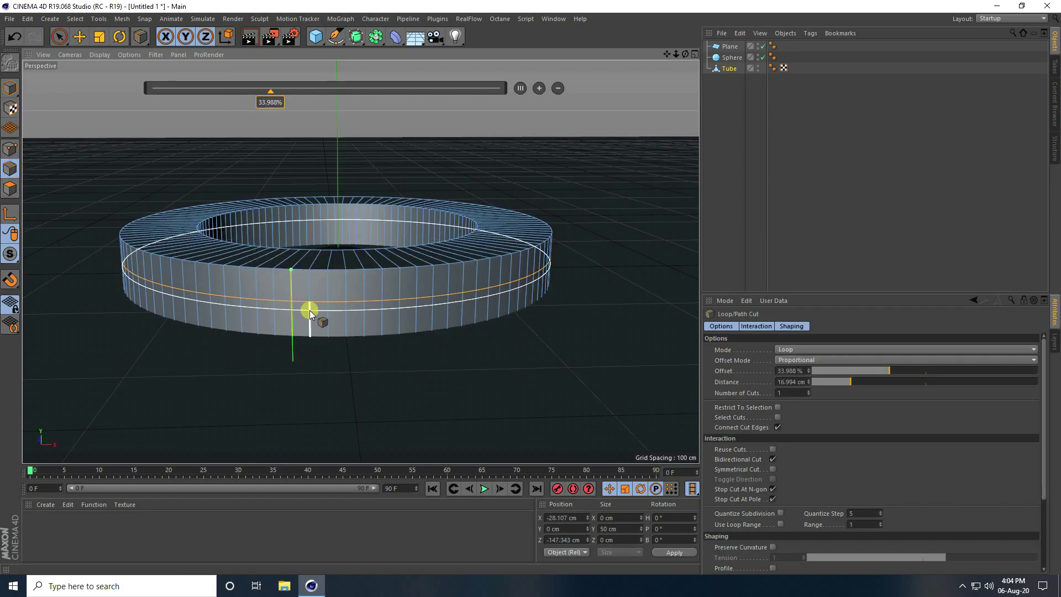
left_click_drag(309, 310, 130, 336)
left_click(10, 88)
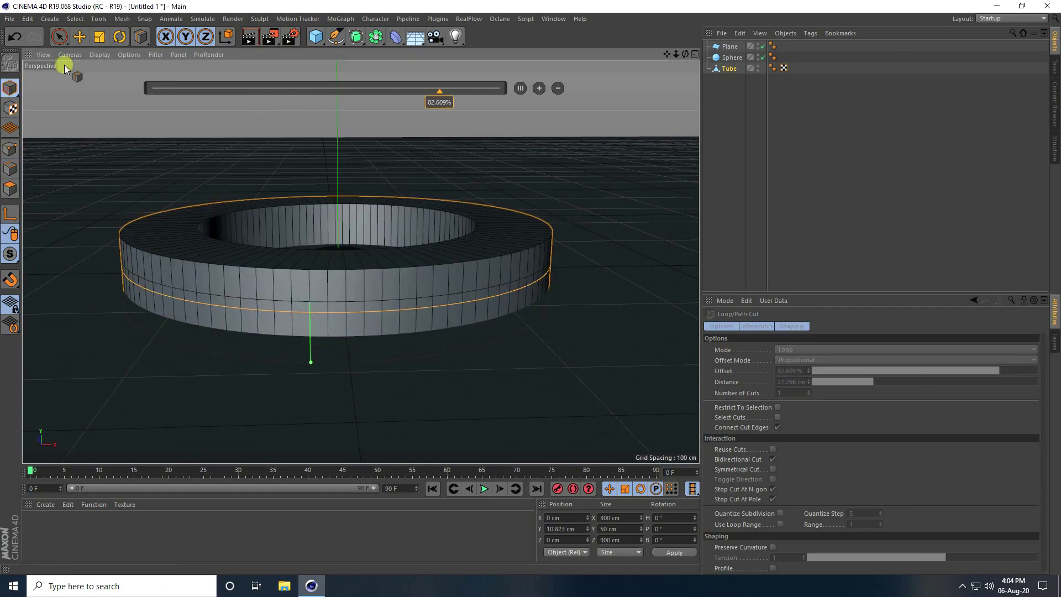
left_click(79, 36)
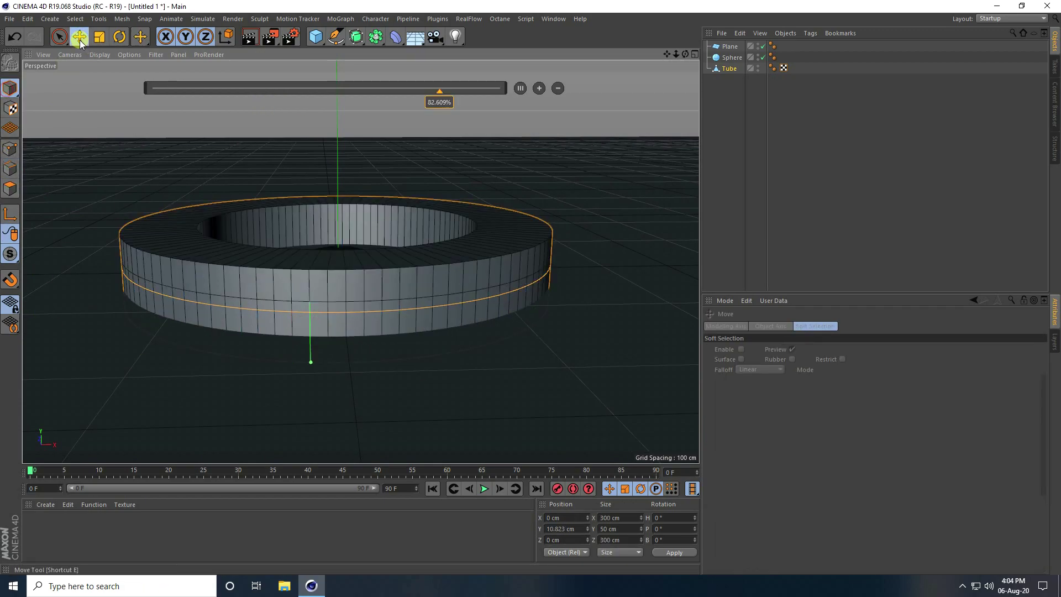
- Extrude the narrow polygon loop between the two cuts on the tube's outer wall inward by about 4.6 cm
left_click(10, 188)
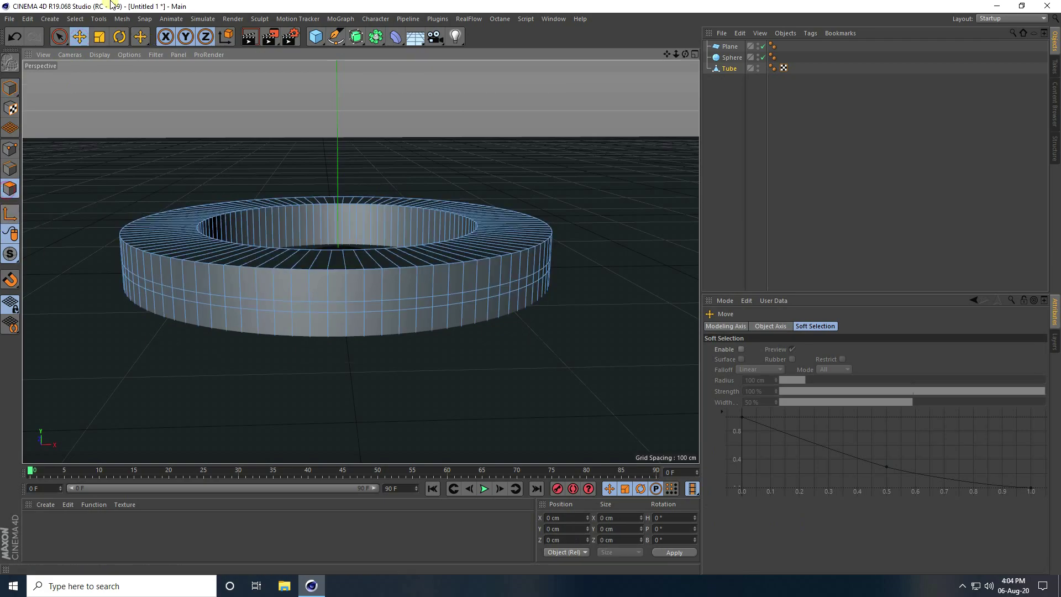
left_click(75, 18)
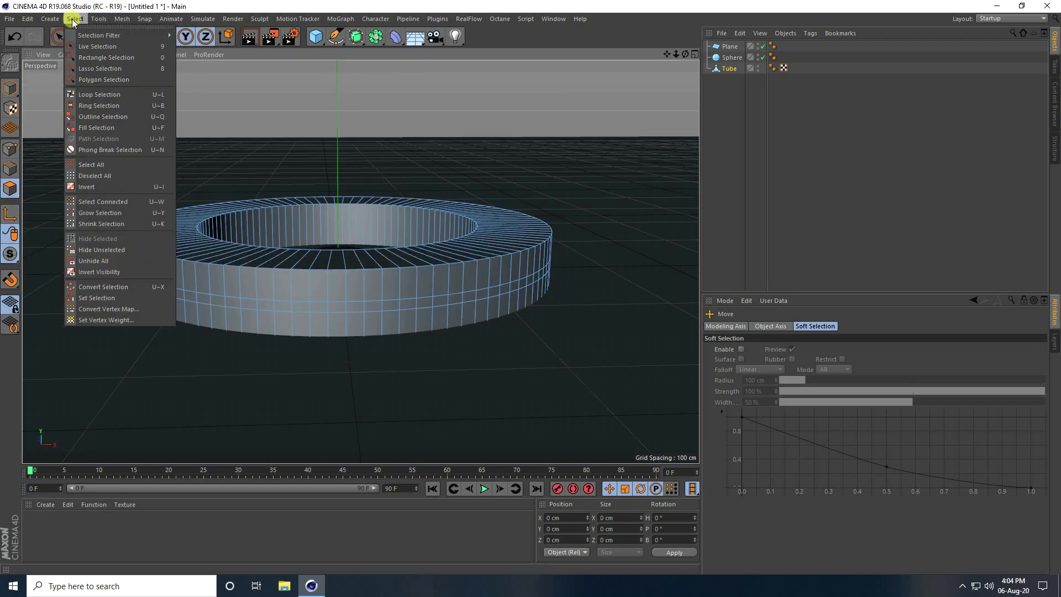
left_click(113, 95)
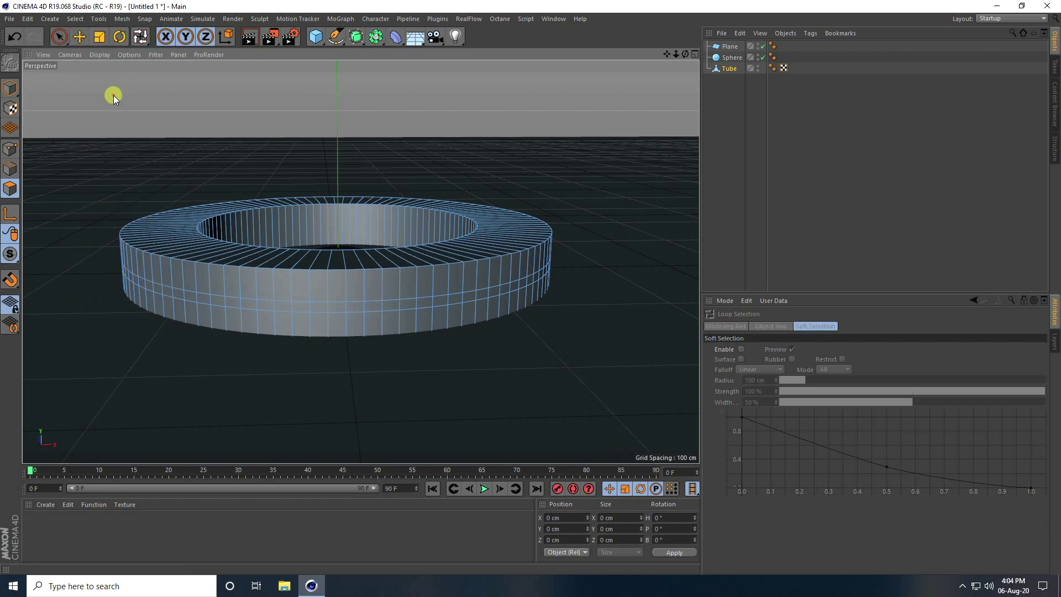
left_click(347, 305)
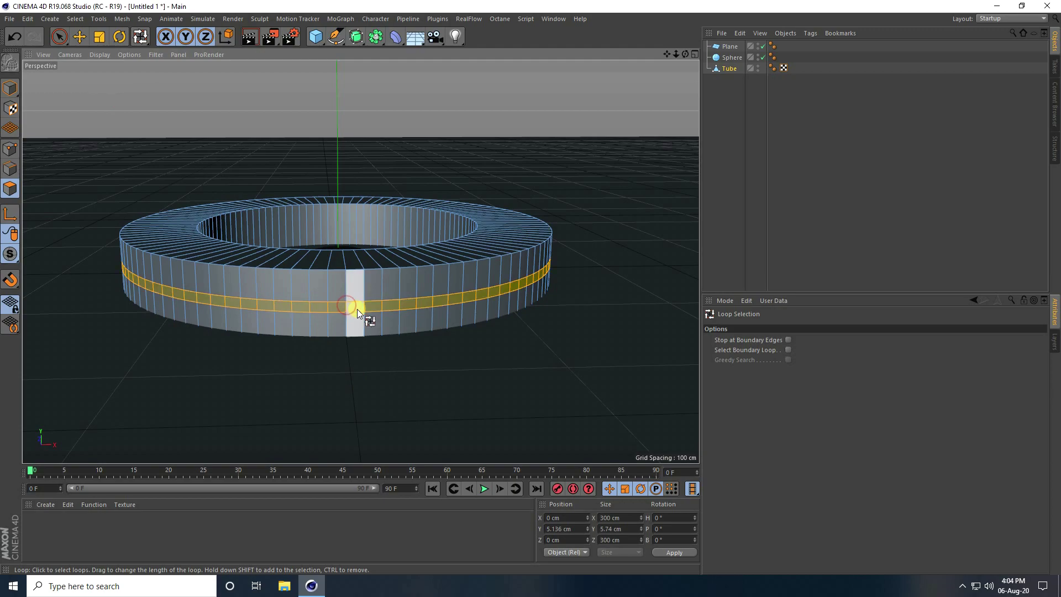
right_click(351, 305)
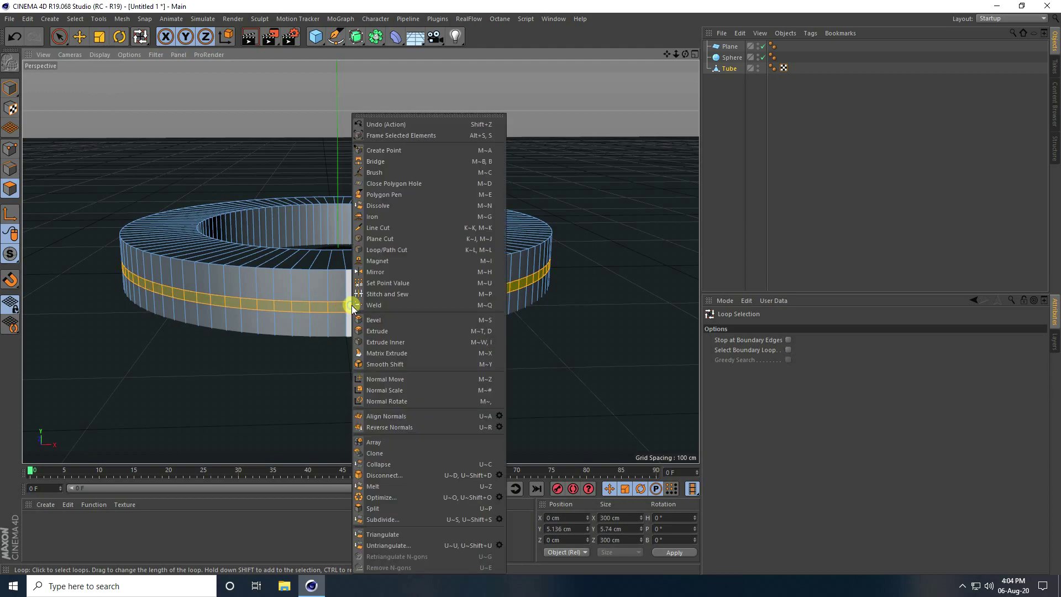
left_click(372, 332)
left_click_drag(503, 327, 531, 291)
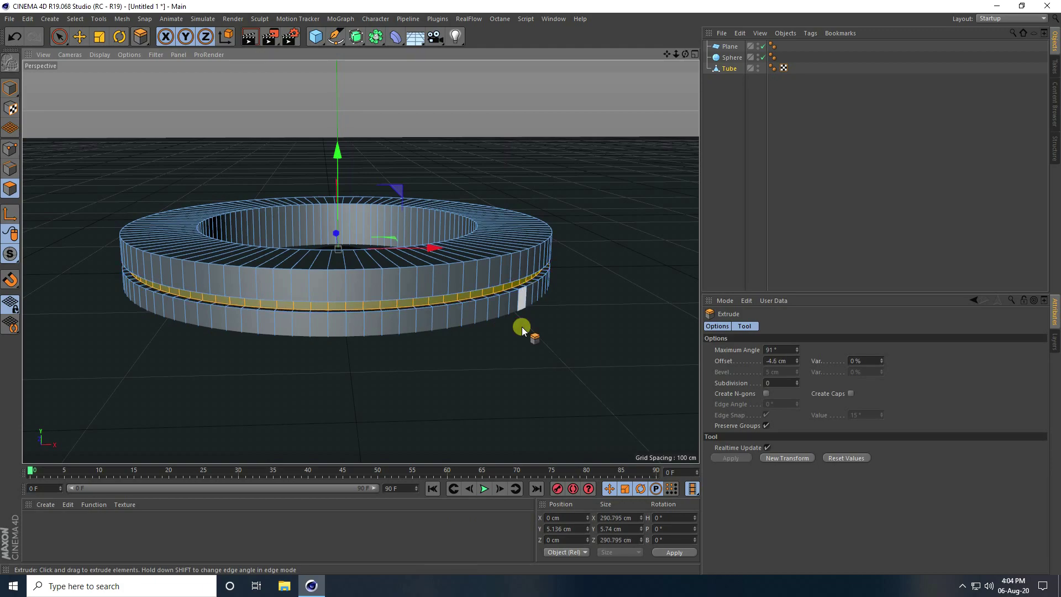
left_click(9, 87)
left_click(78, 39)
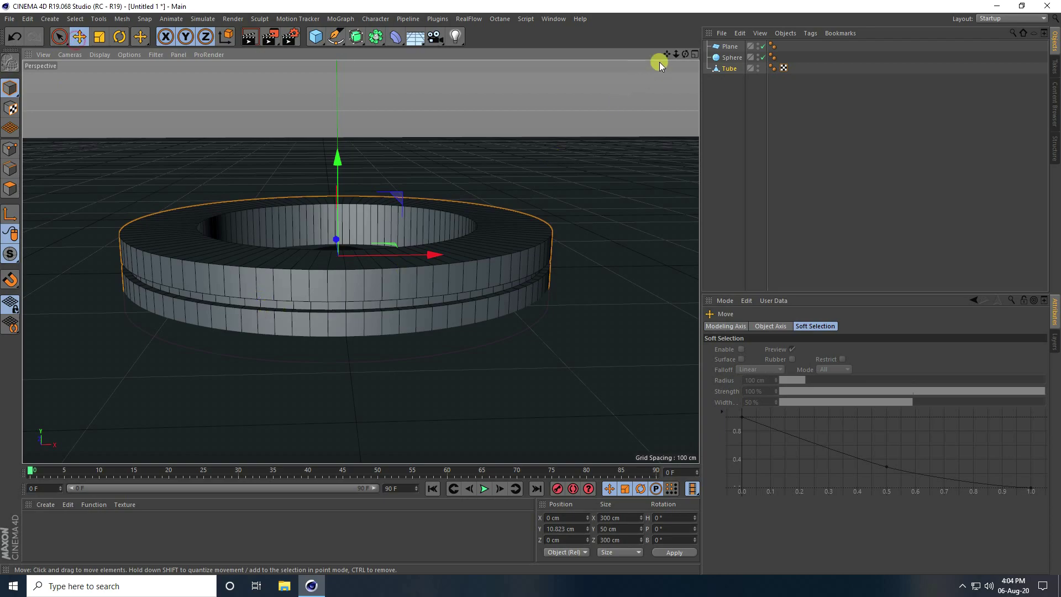
- Add a TurbulenceFD container to the scene
left_click_drag(676, 54, 530, 287)
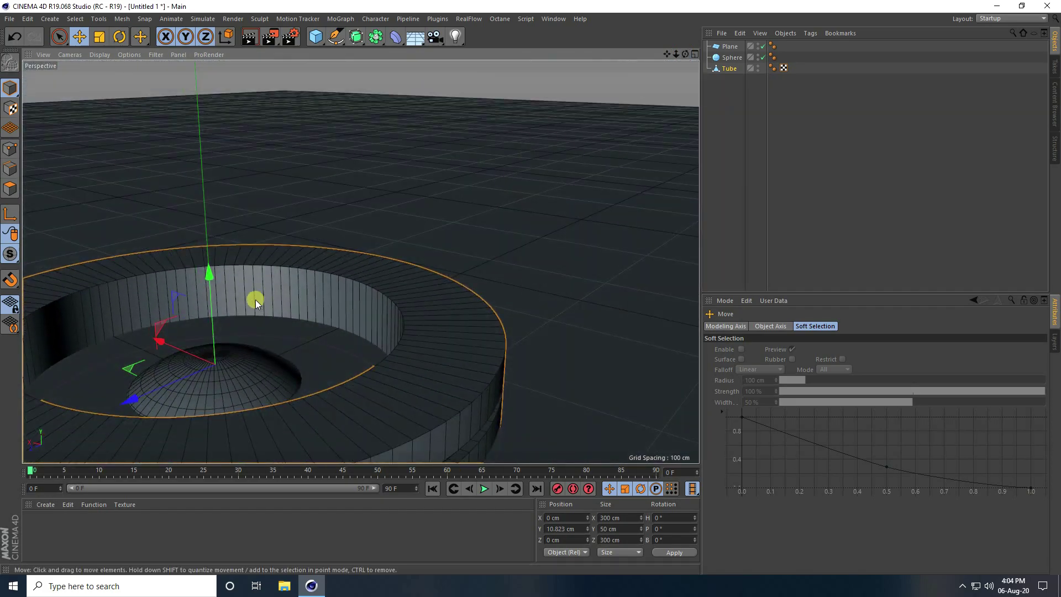
scroll(356, 183, "down", 10)
scroll(345, 198, "up", 3)
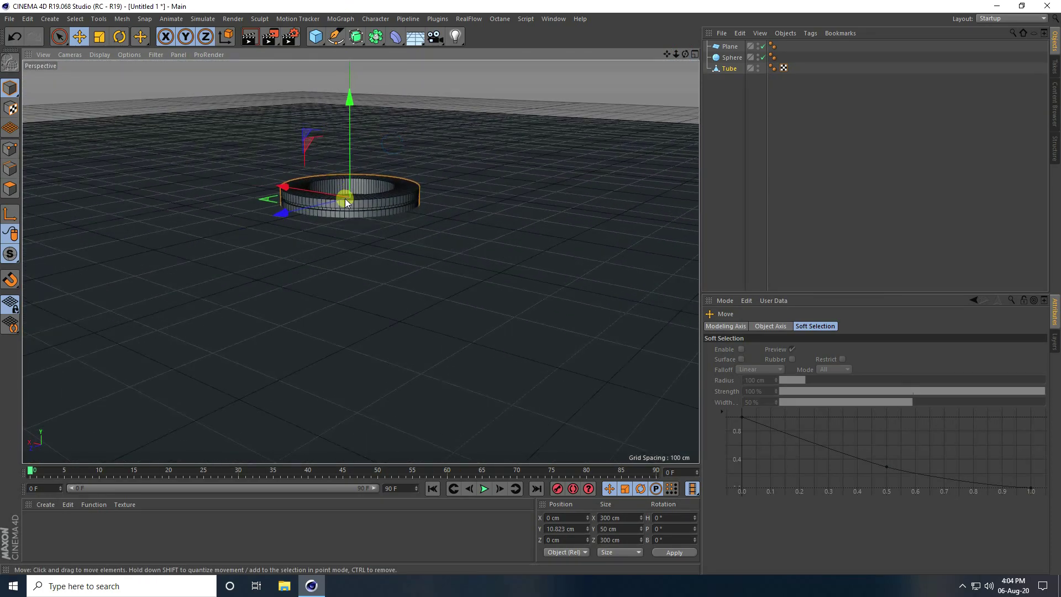
left_click_drag(685, 54, 531, 287)
left_click_drag(665, 52, 532, 288)
left_click(436, 19)
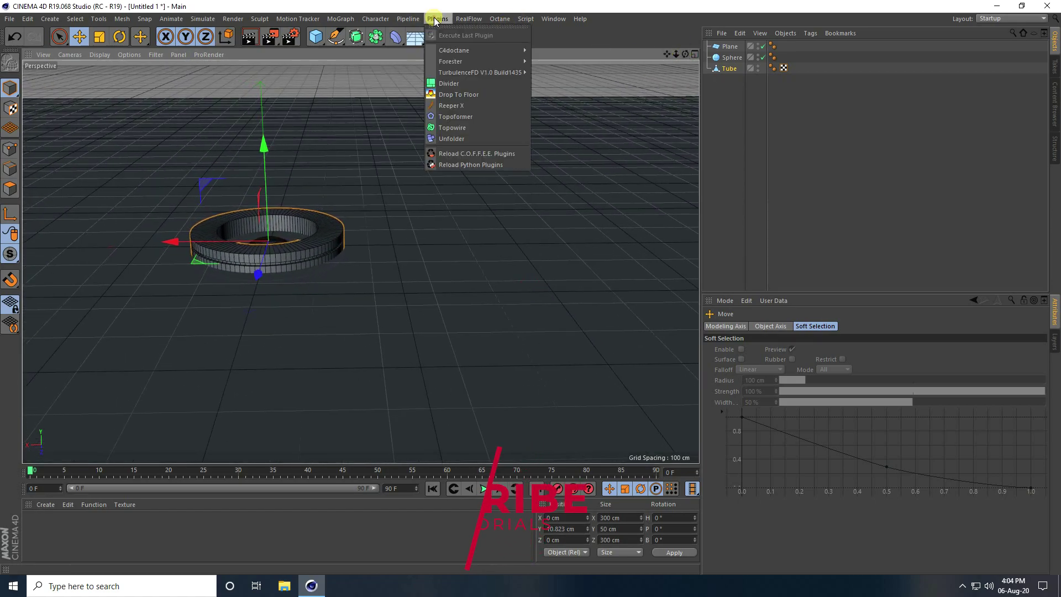
mouse_move(449, 71)
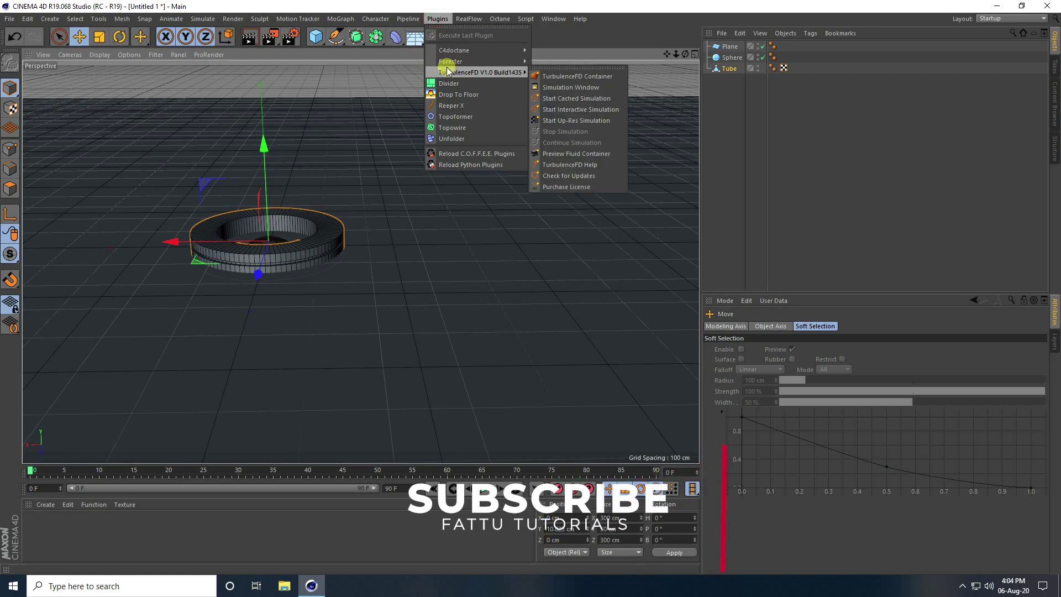
left_click(572, 77)
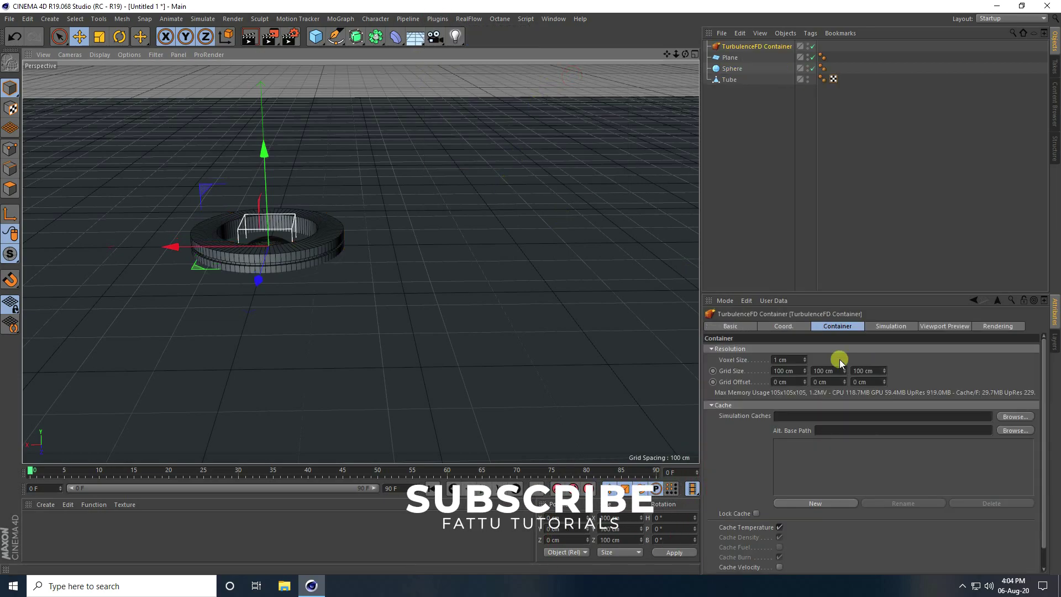
- Set the fluid container's grid size to 500 × 1000 × 500 cm and its voxel size to 2 cm
left_click(754, 372)
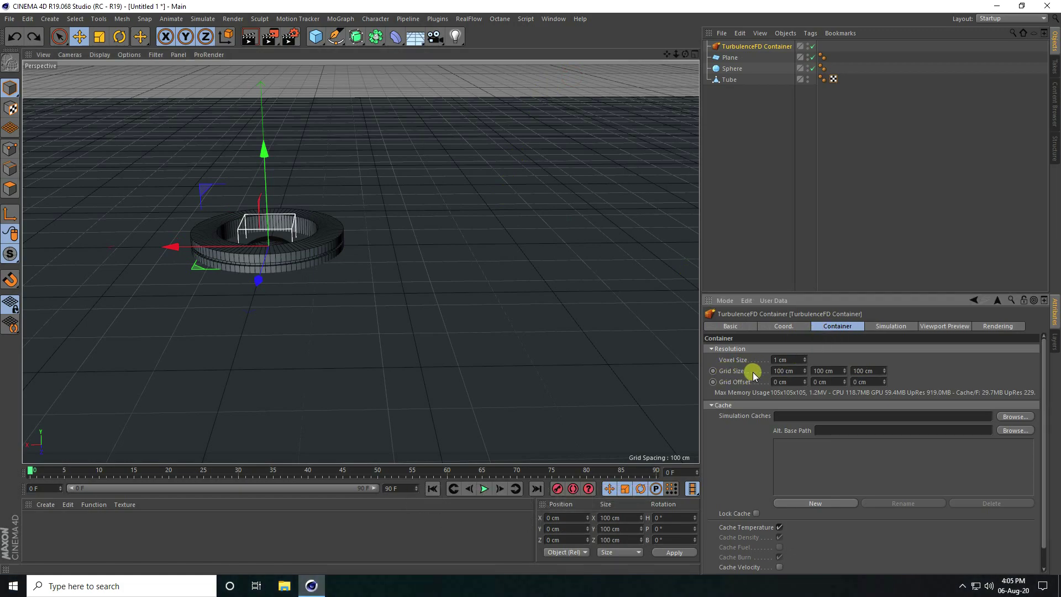
left_click(796, 370)
key("Tab")
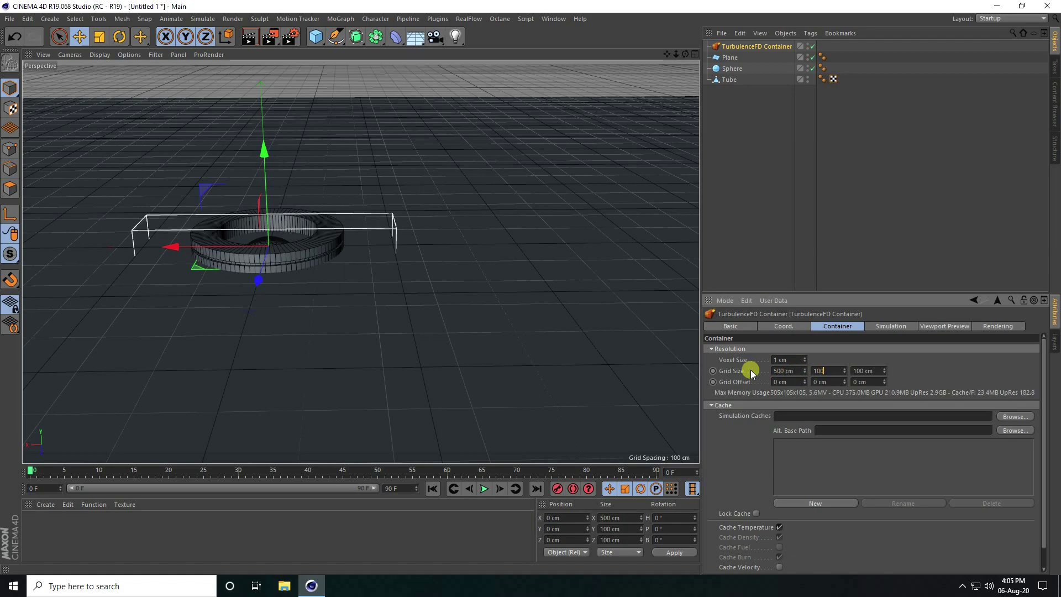
key("Tab")
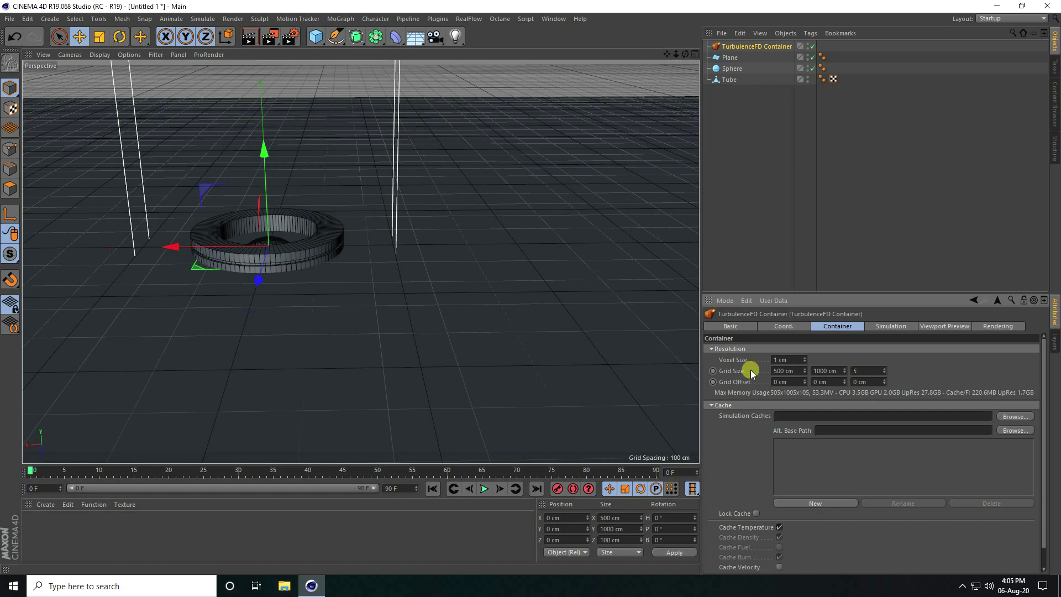
type("500")
key("Return")
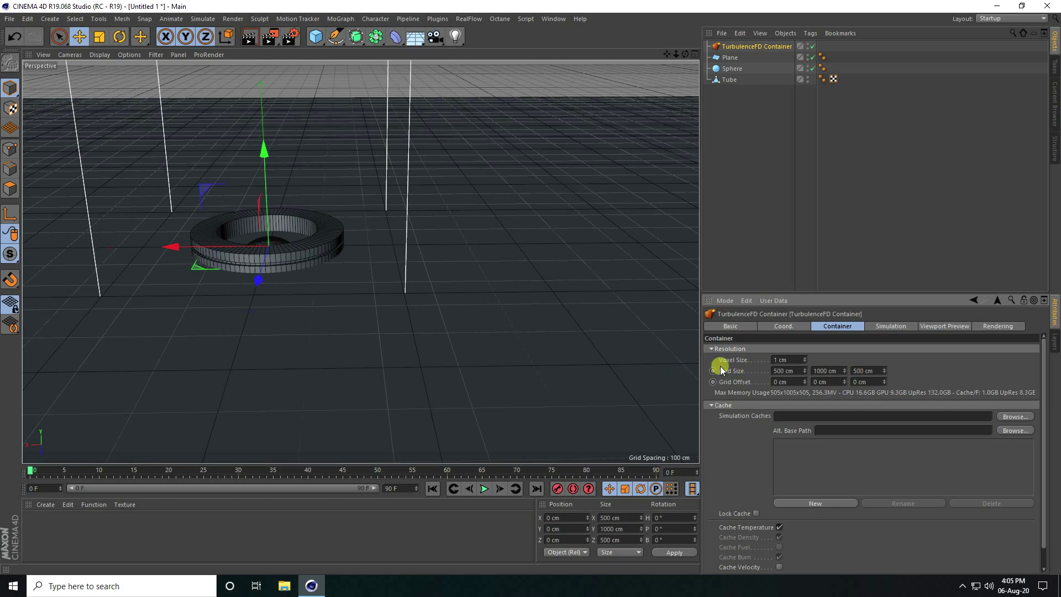
left_click(791, 359)
- Raise the fluid container along Y in the front view to about 370 cm, keeping its base just below the ring
middle_click(302, 340)
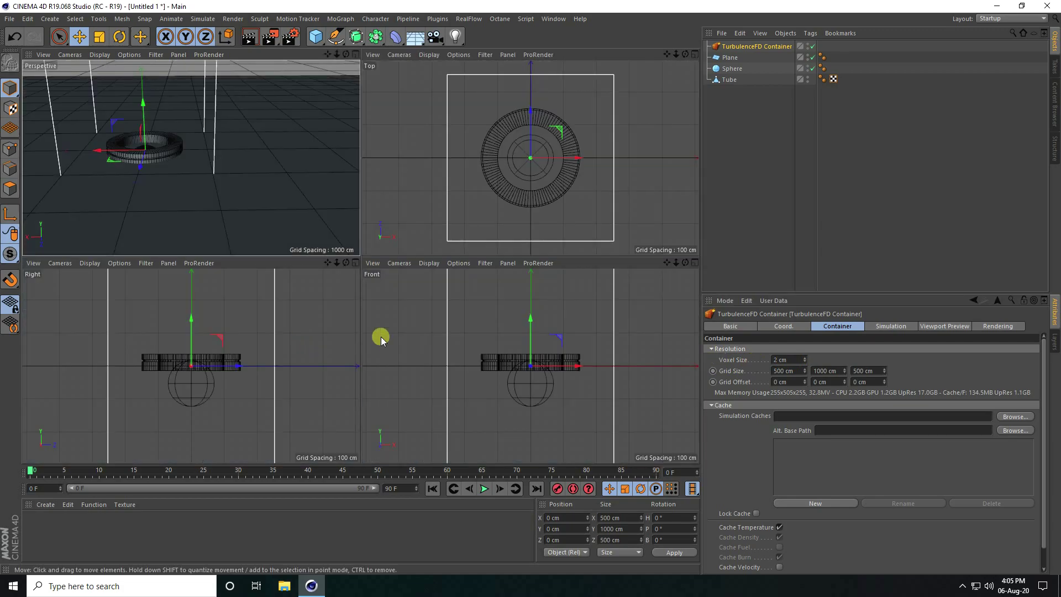
middle_click(397, 312)
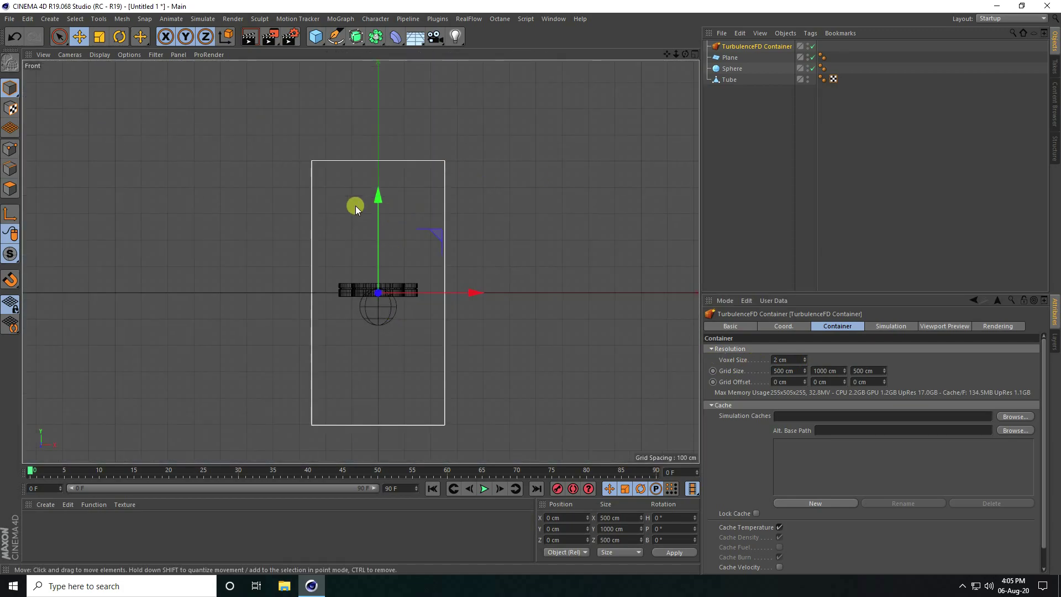
left_click_drag(376, 197, 373, 102)
middle_click(380, 178)
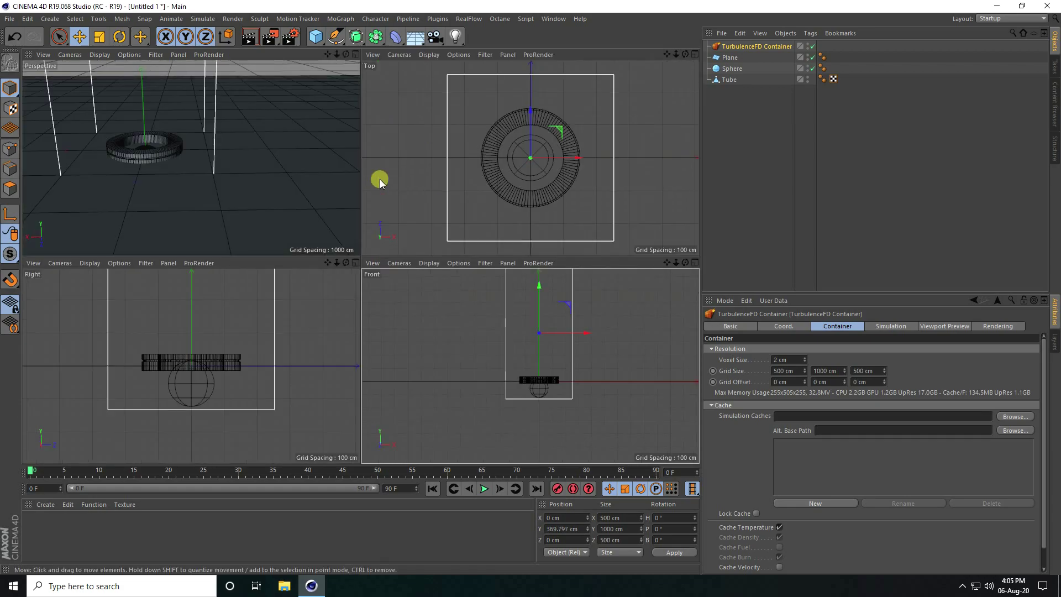
middle_click(249, 180)
- Add a TurbulenceFD Emitter tag to the sphere, then set its temperature value to 1 and adjust its density value
left_click_drag(685, 54, 530, 287)
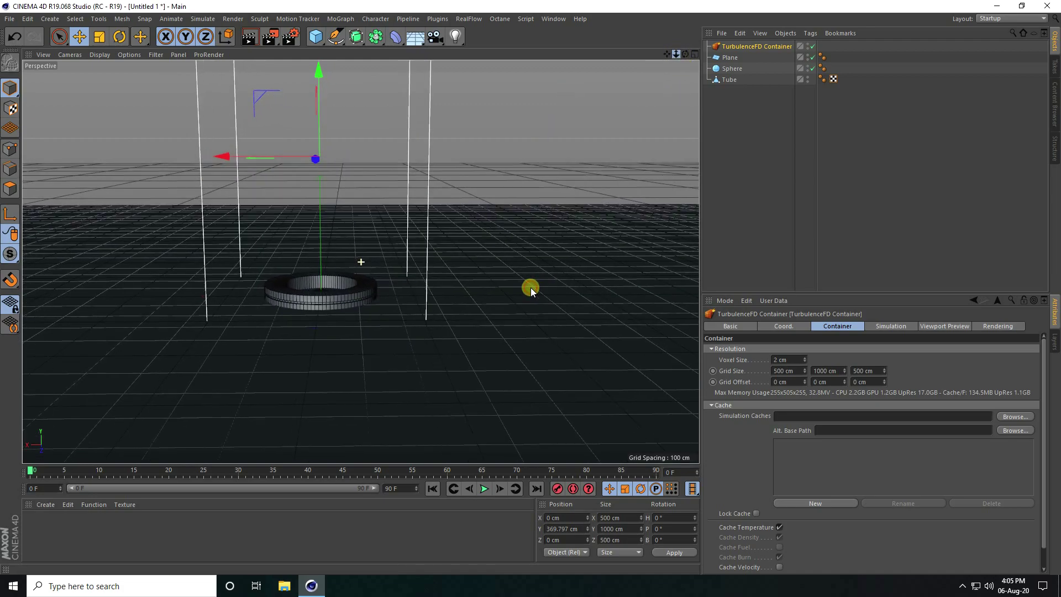
left_click(735, 70)
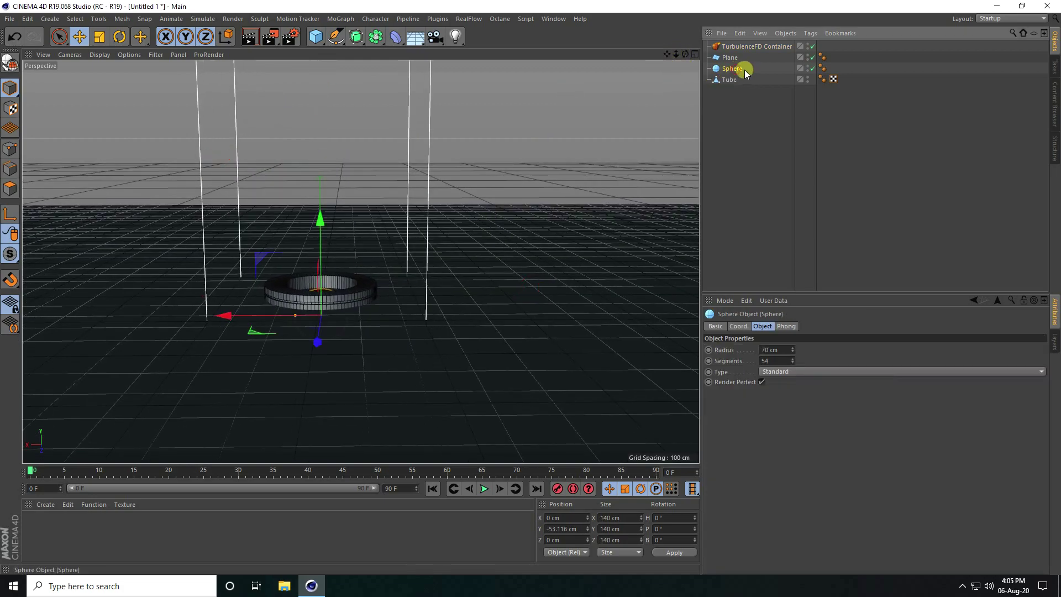
right_click(735, 69)
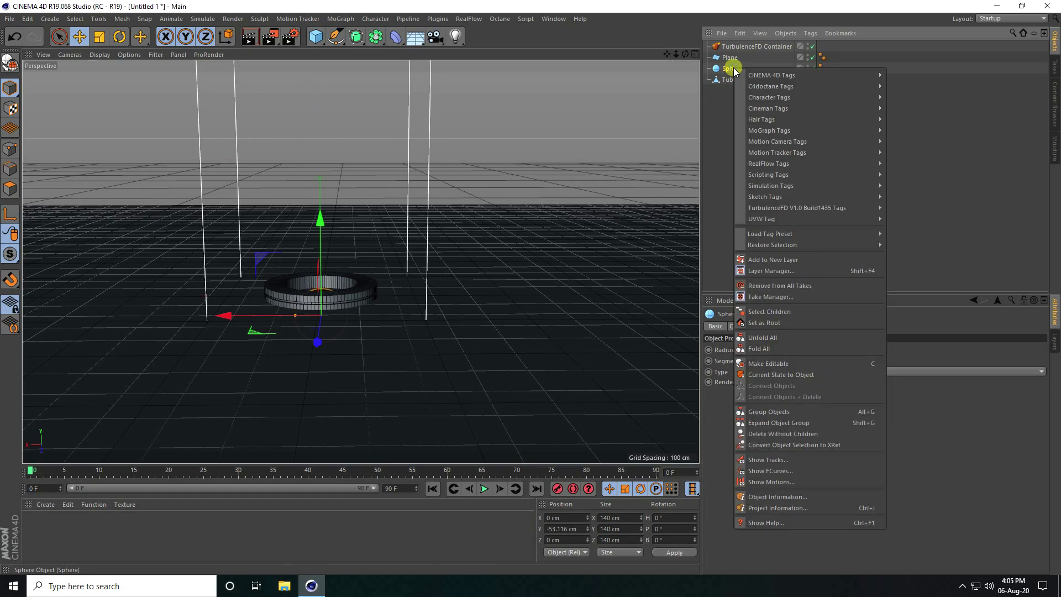
mouse_move(771, 212)
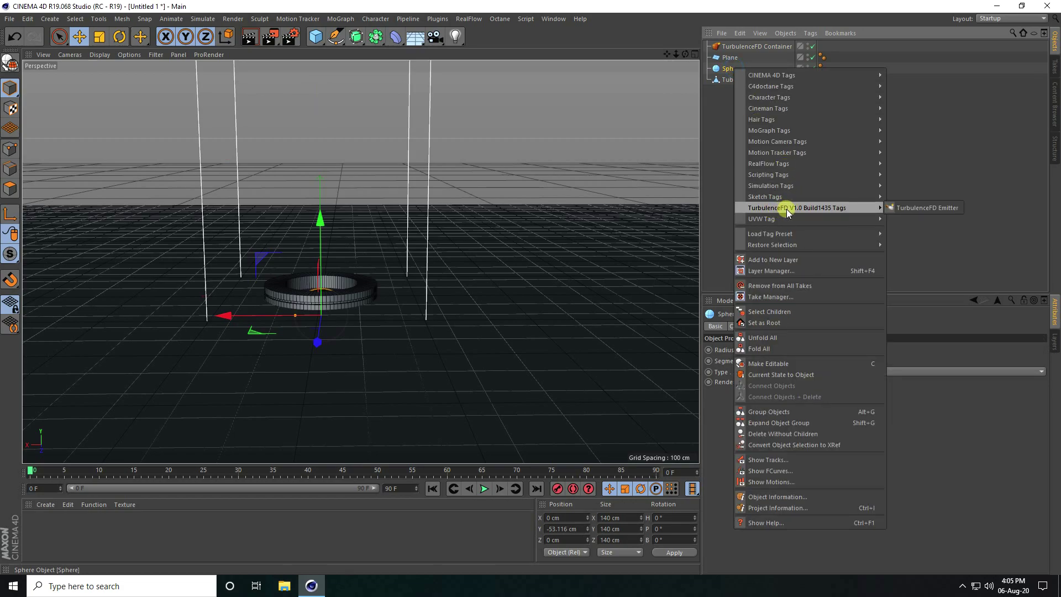
left_click(921, 208)
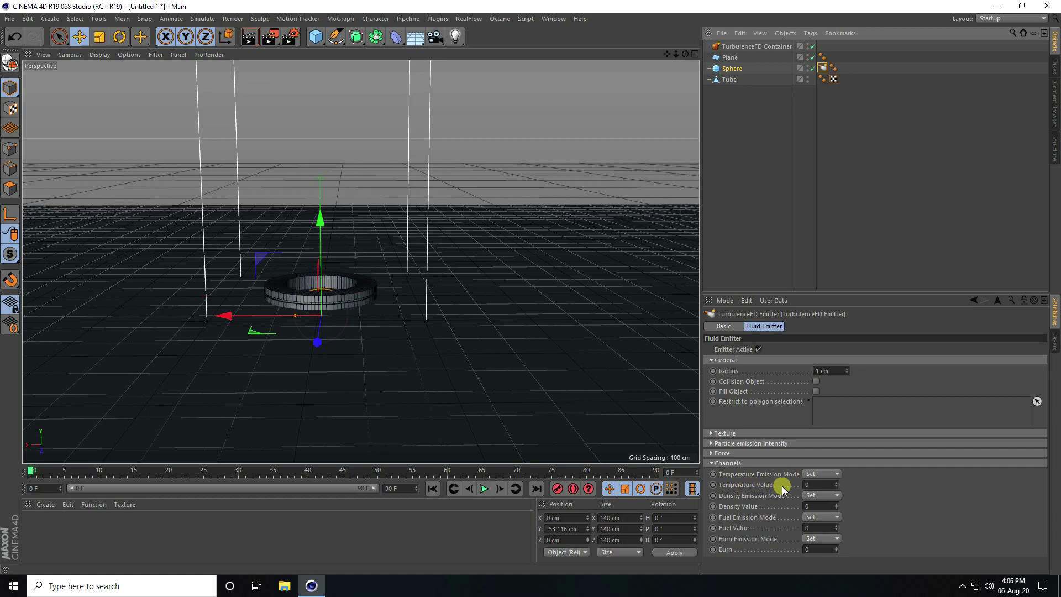
left_click(812, 484)
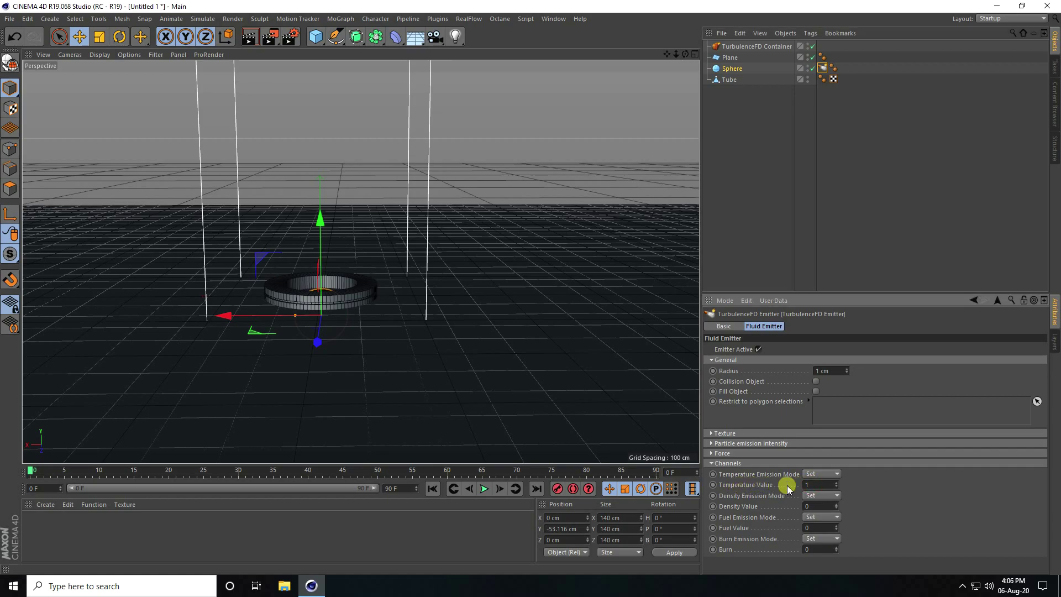
left_click(812, 507)
- Set the fluid container's vorticity to 20 with Density as its intensity channel
left_click(741, 48)
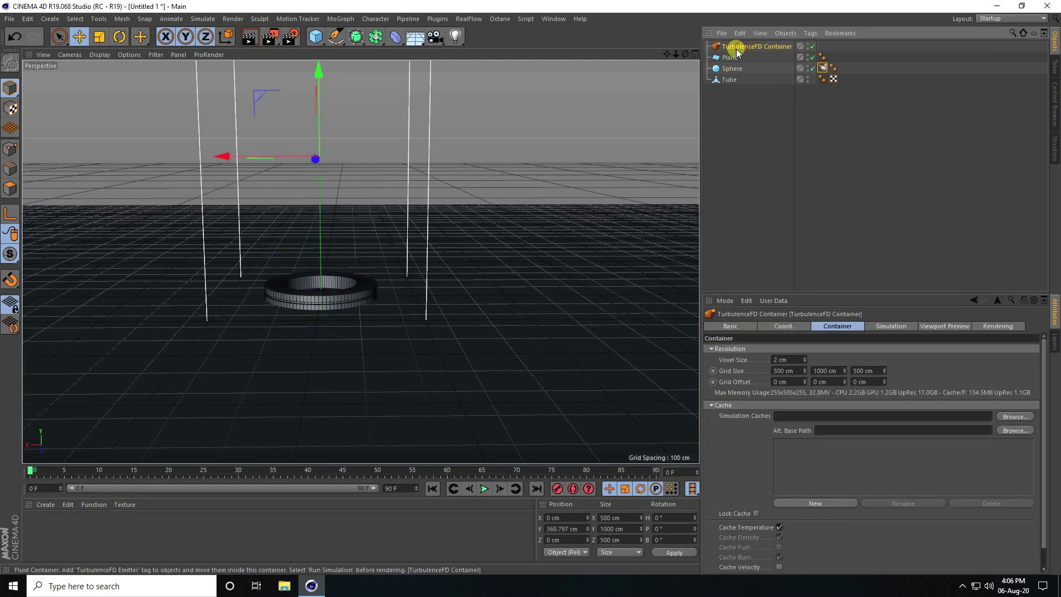
left_click(891, 327)
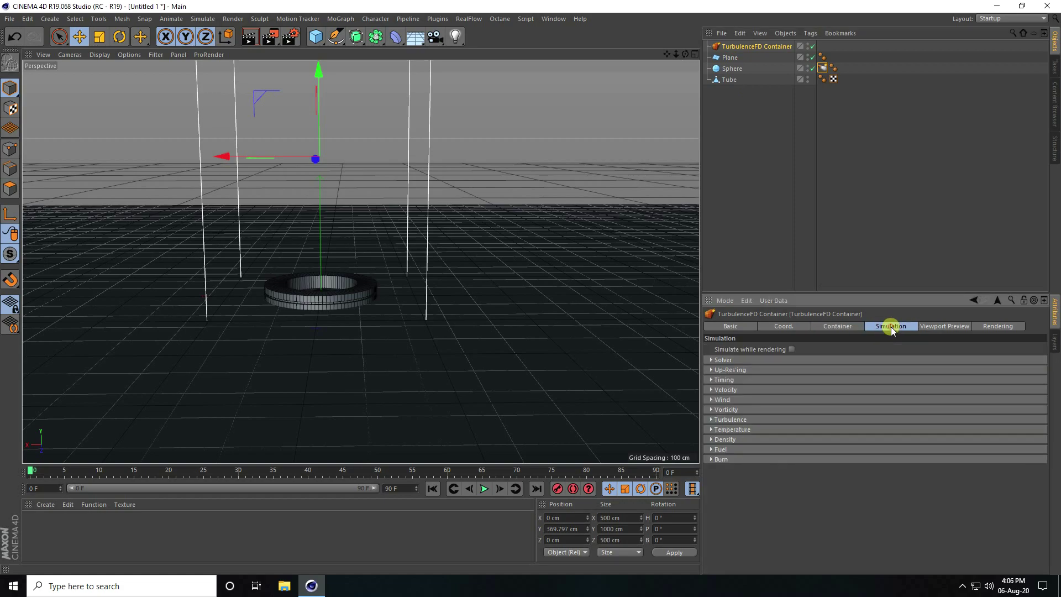
left_click(711, 410)
double_click(780, 420)
type("20")
key("Return")
left_click(782, 434)
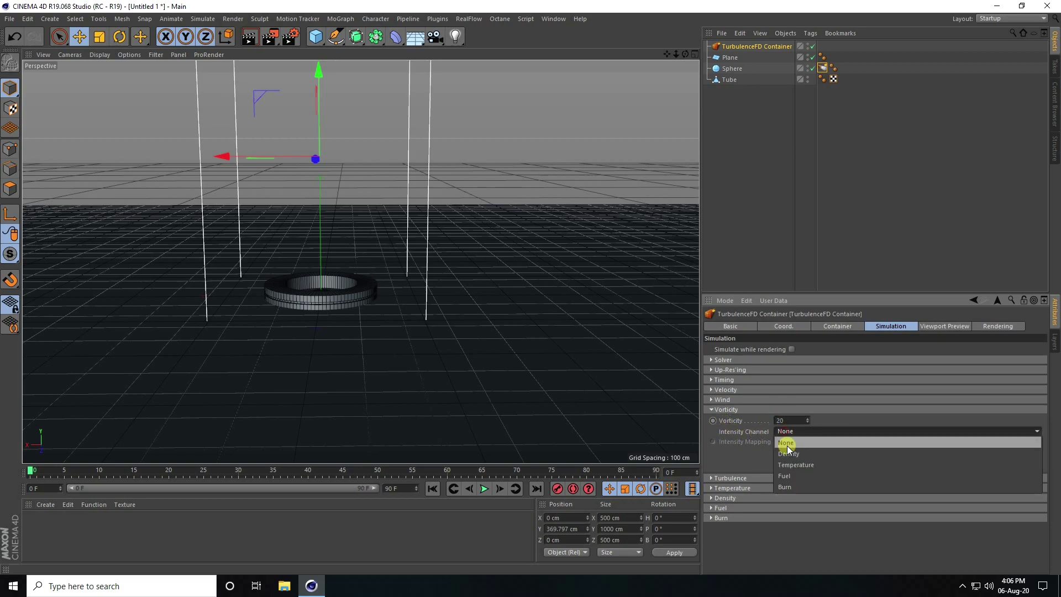
left_click(789, 452)
left_click(719, 410)
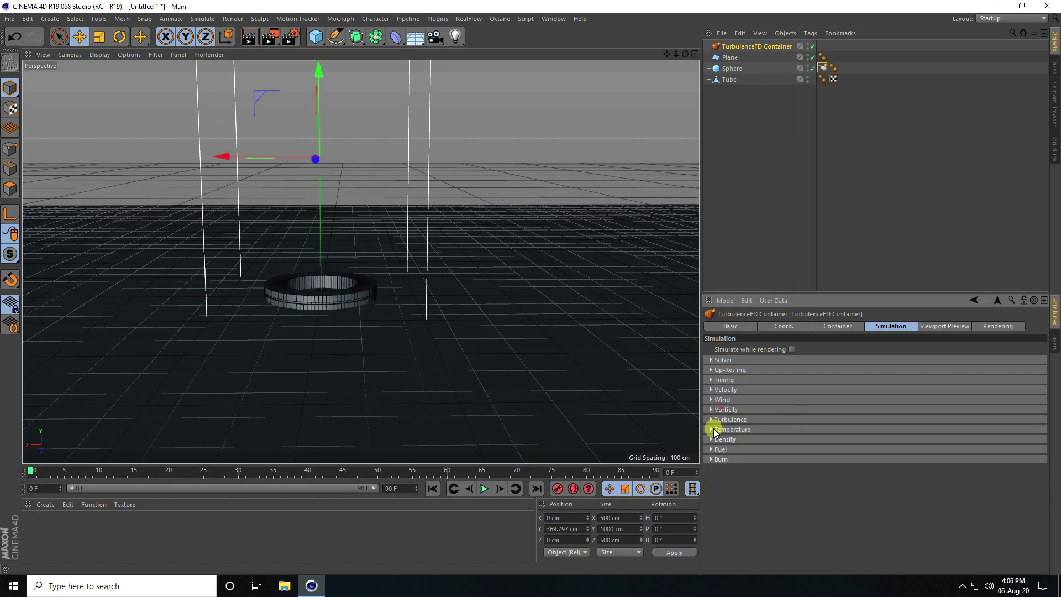
- Review the container's turbulence and temperature simulation settings and activate its density channel
left_click(712, 420)
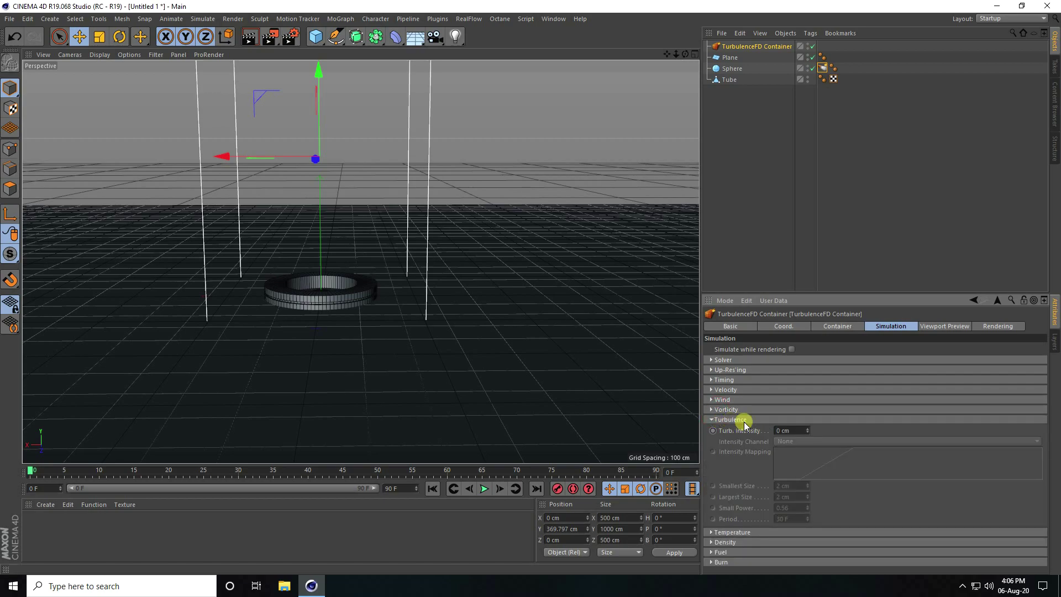
left_click(725, 420)
left_click(713, 429)
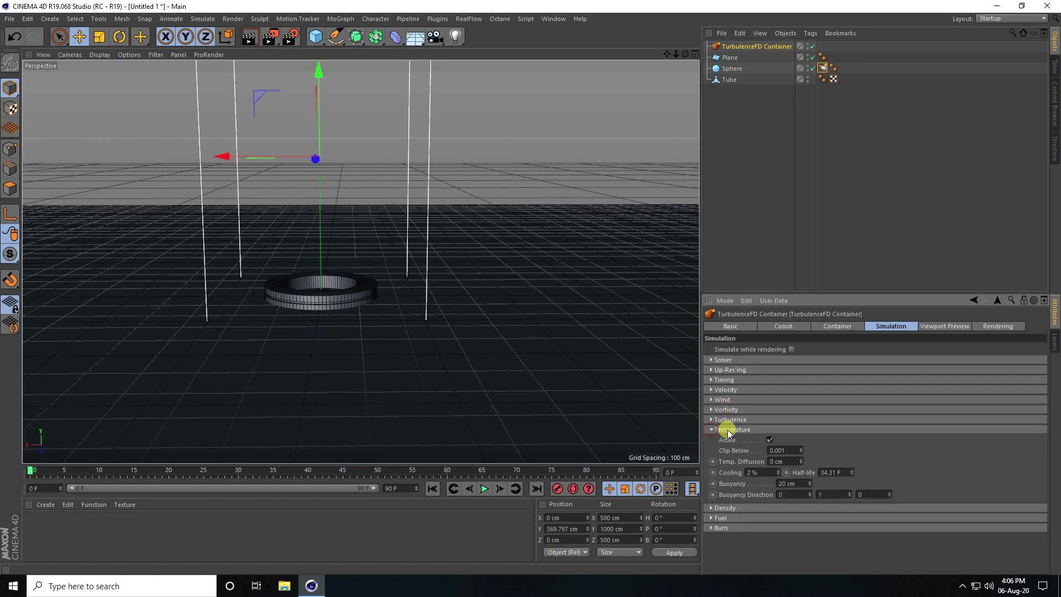
left_click(731, 430)
left_click(718, 441)
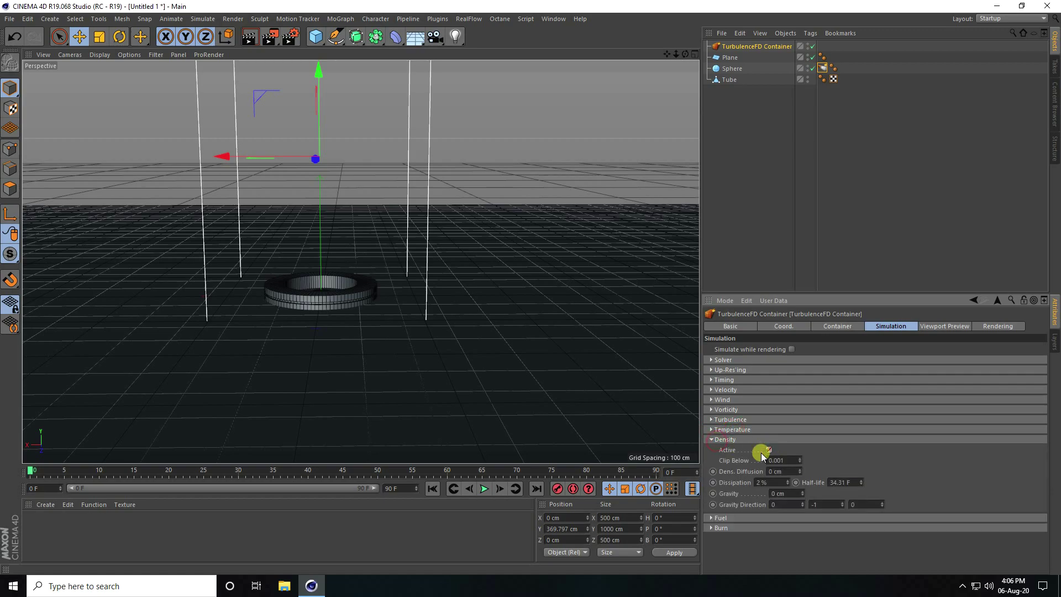
left_click(711, 440)
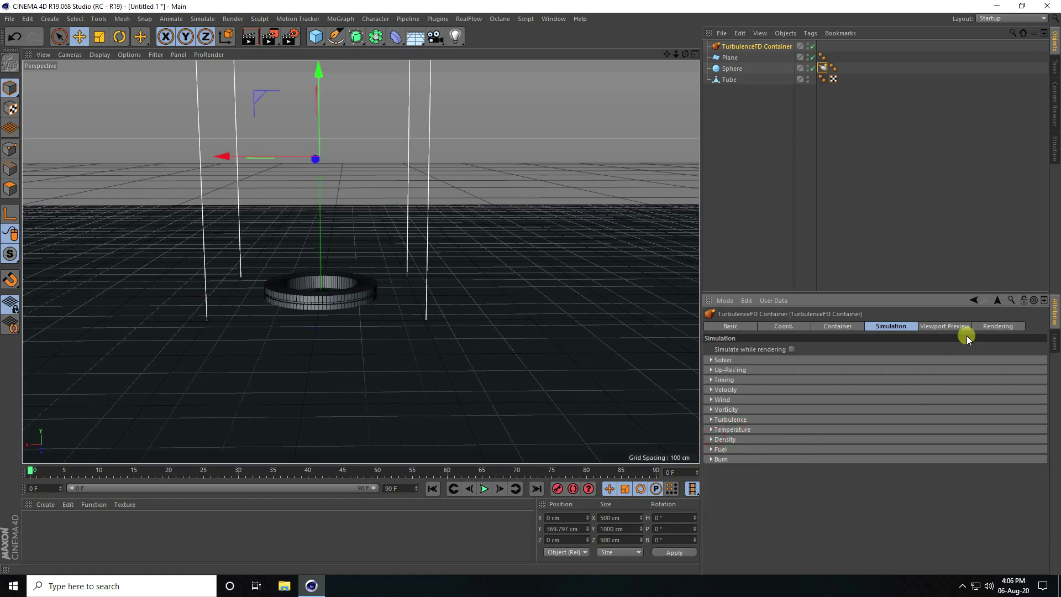
- Set the fluid container's viewport preview channel to Density
left_click(931, 327)
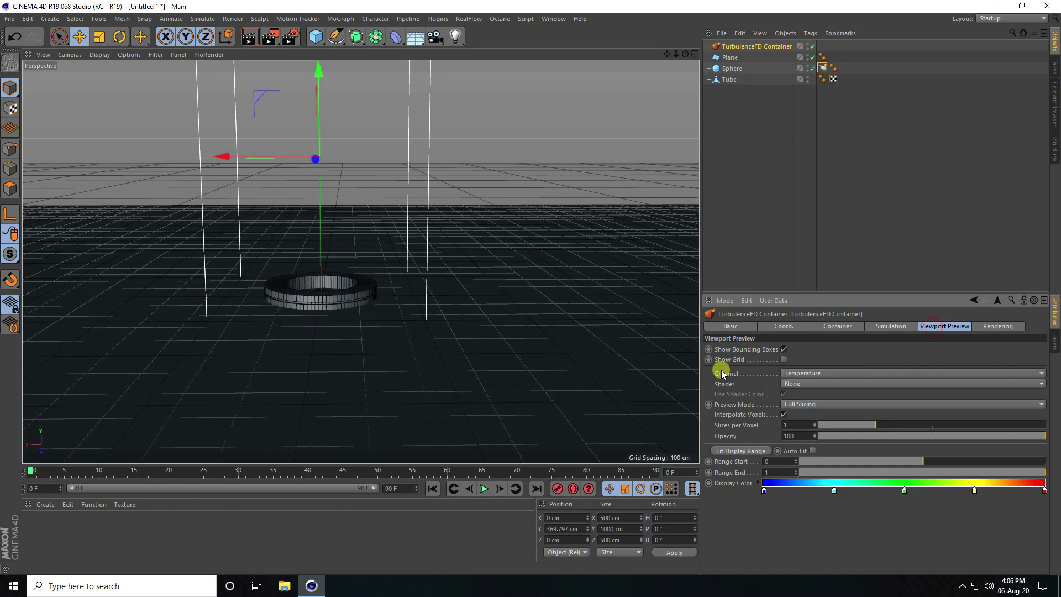
left_click(788, 374)
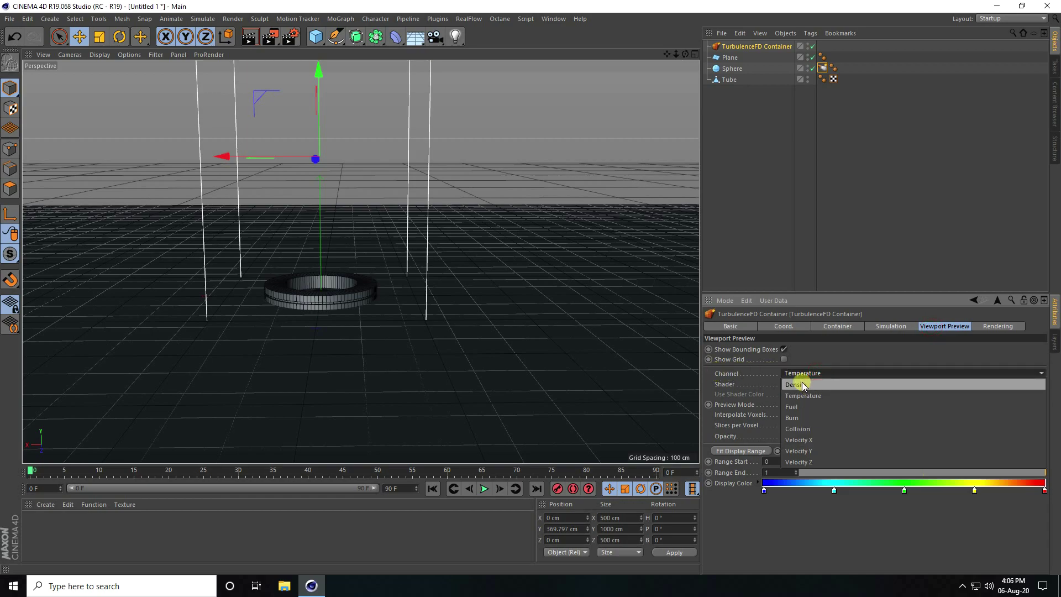
left_click(803, 386)
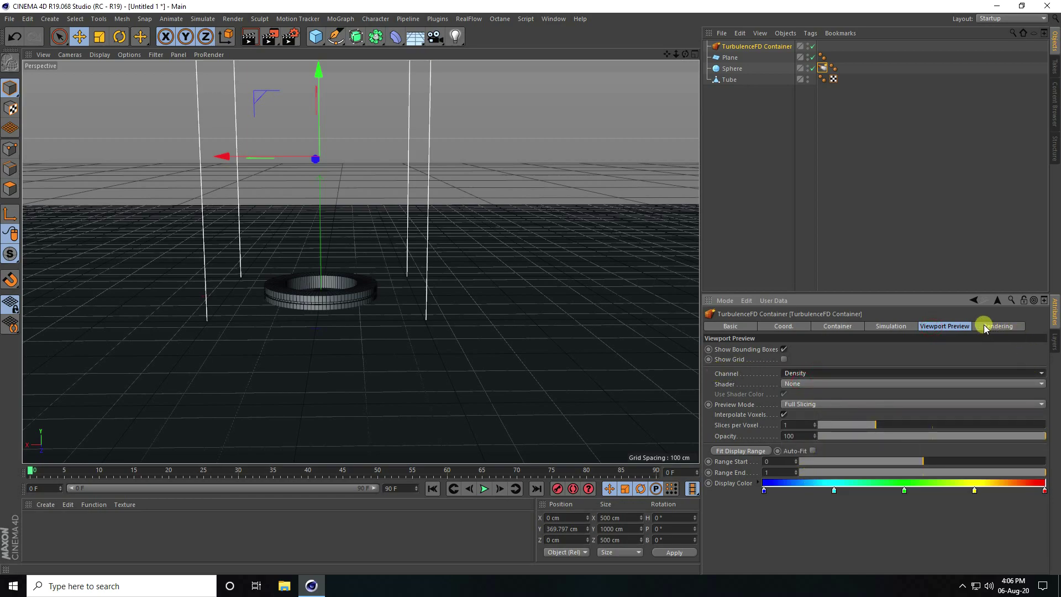
- Map the container's smoke shader to the Density channel in its rendering settings
left_click(1001, 326)
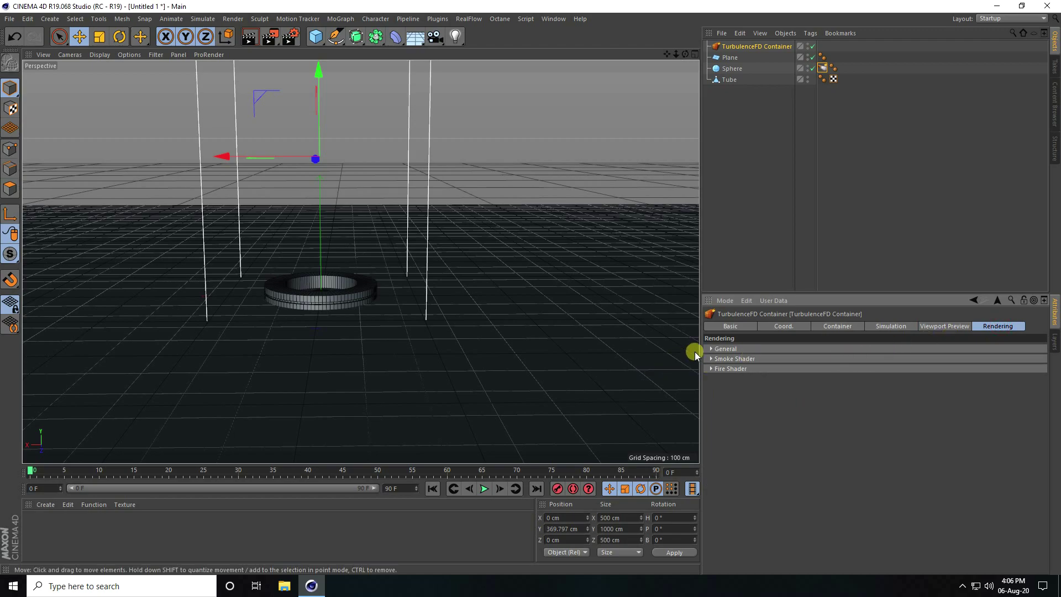
left_click(715, 359)
left_click(792, 380)
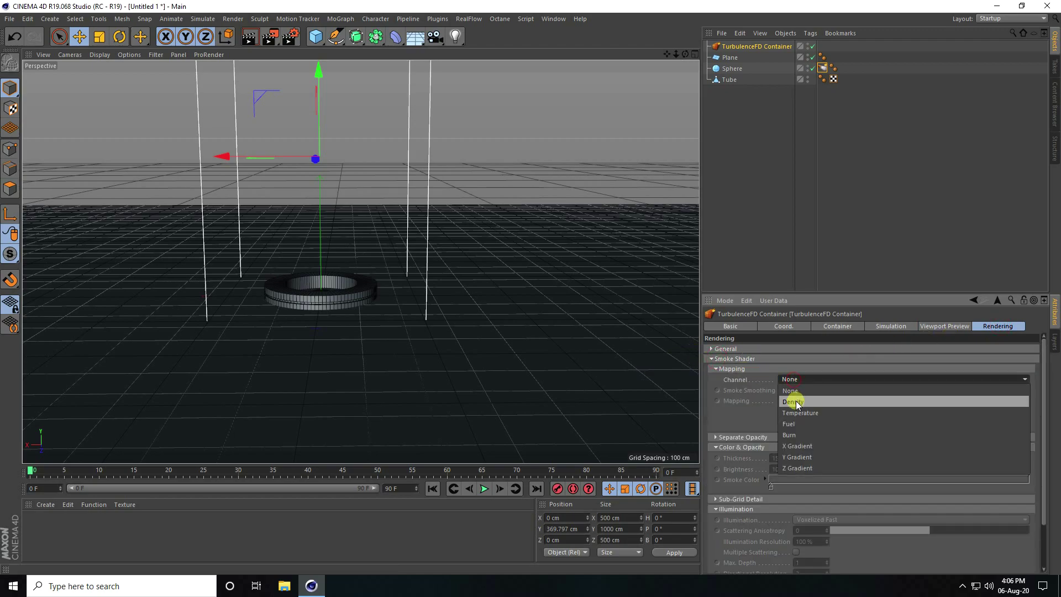
left_click(796, 401)
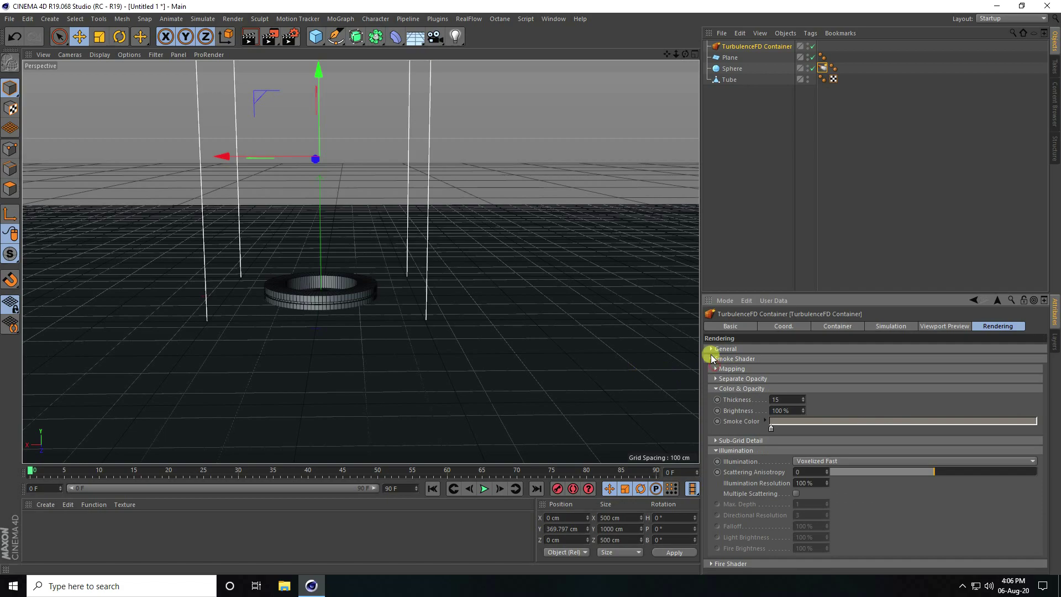
left_click(712, 359)
- Set the project's end frame to 300 and extend the timeline's preview range to the full 300 frames
double_click(399, 488)
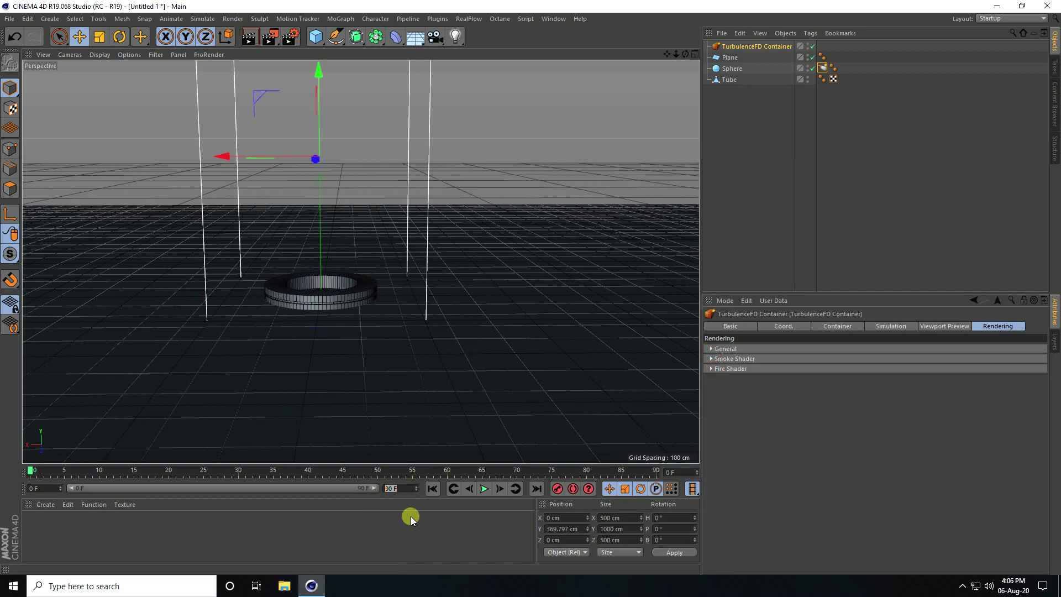
key("Return")
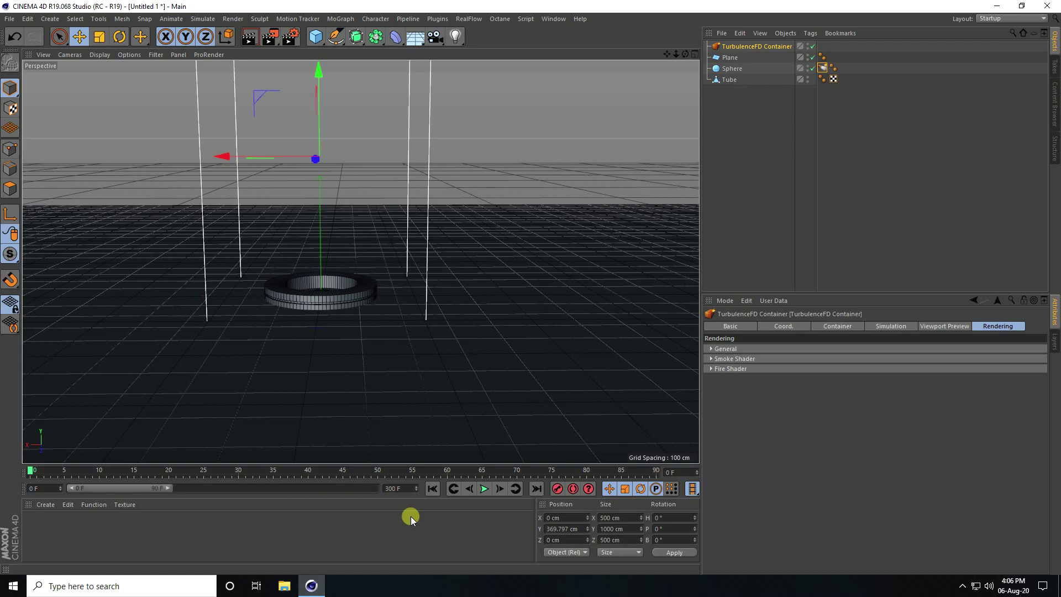
left_click_drag(167, 488, 385, 489)
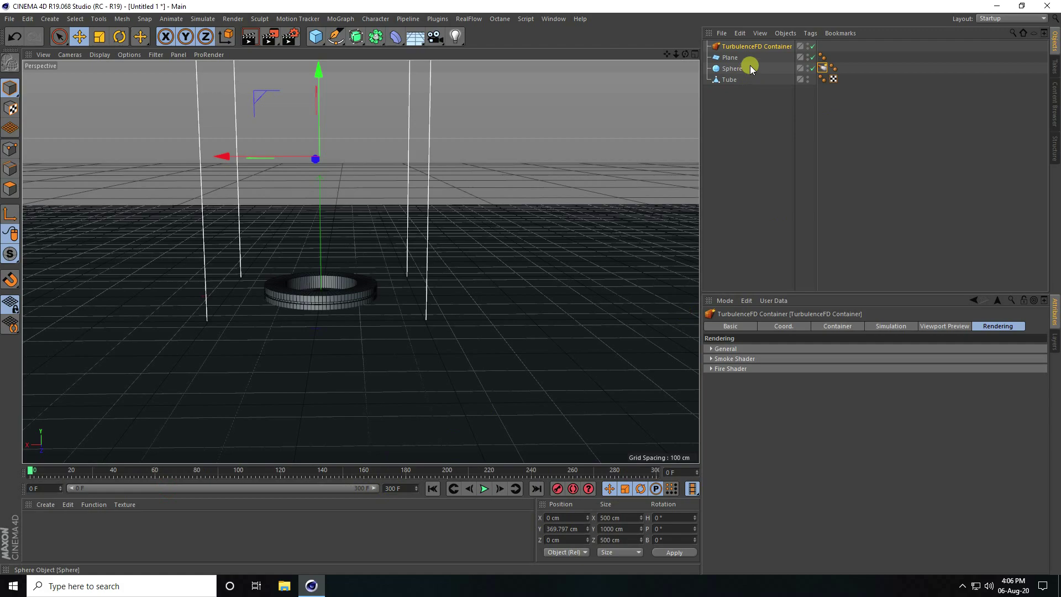
- Run the cached TurbulenceFD simulation on the GPU, stop it around frame 220 and close the simulation window
left_click(441, 17)
mouse_move(458, 73)
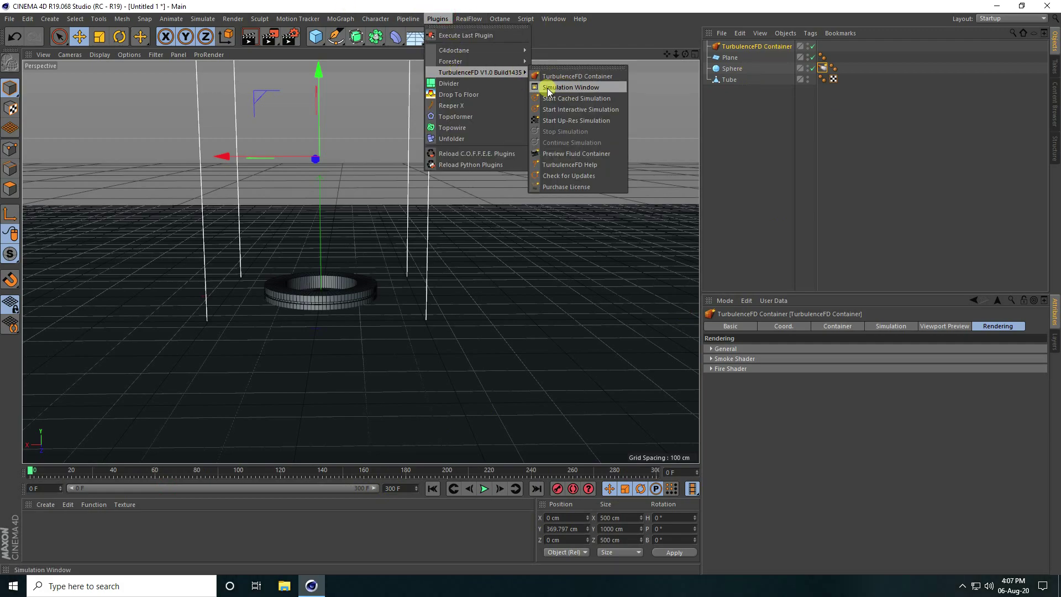
left_click(594, 88)
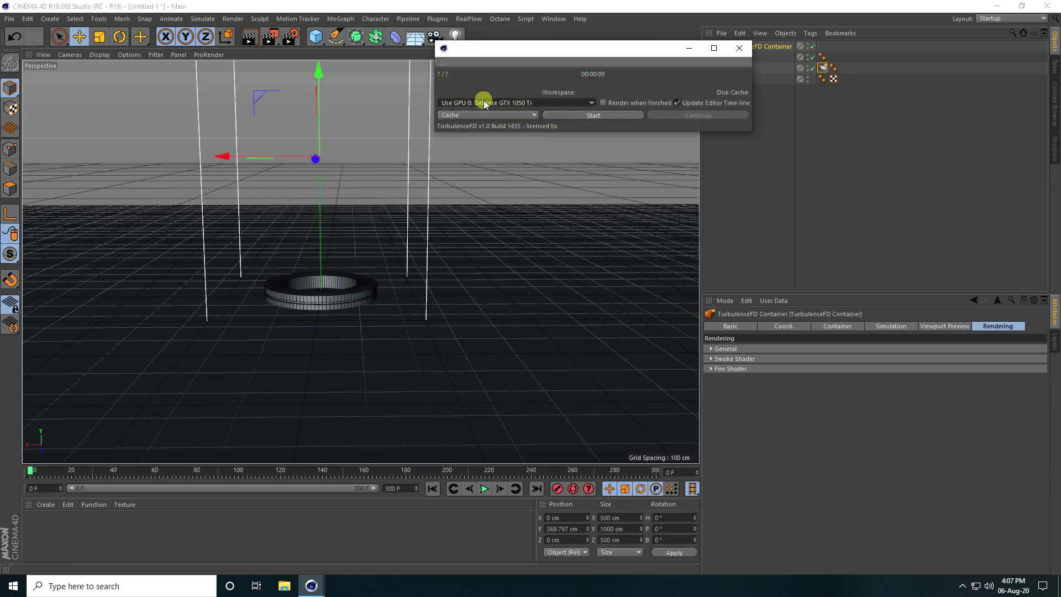
left_click(595, 115)
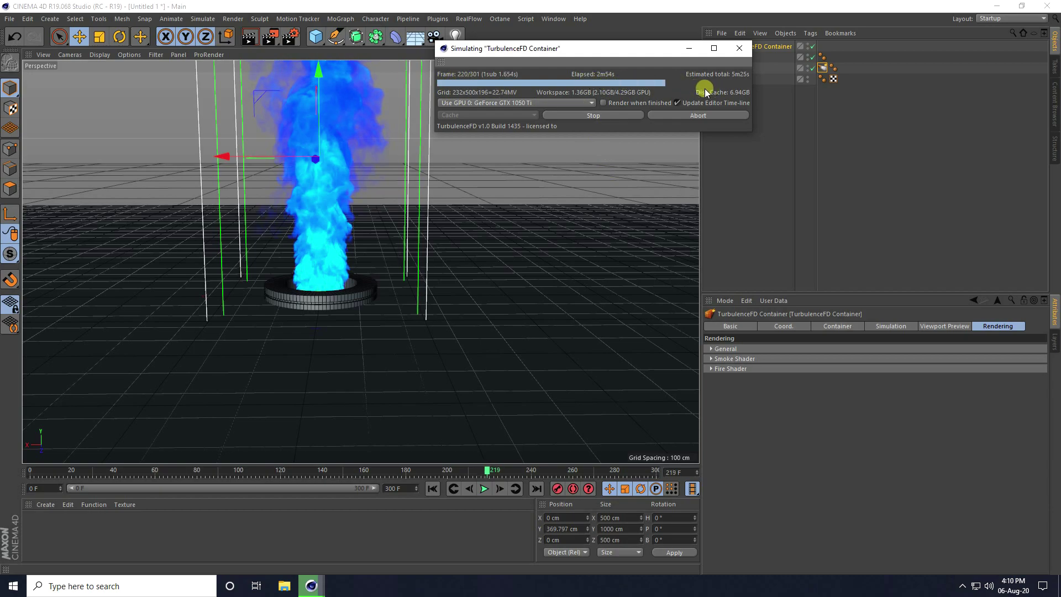
left_click(597, 115)
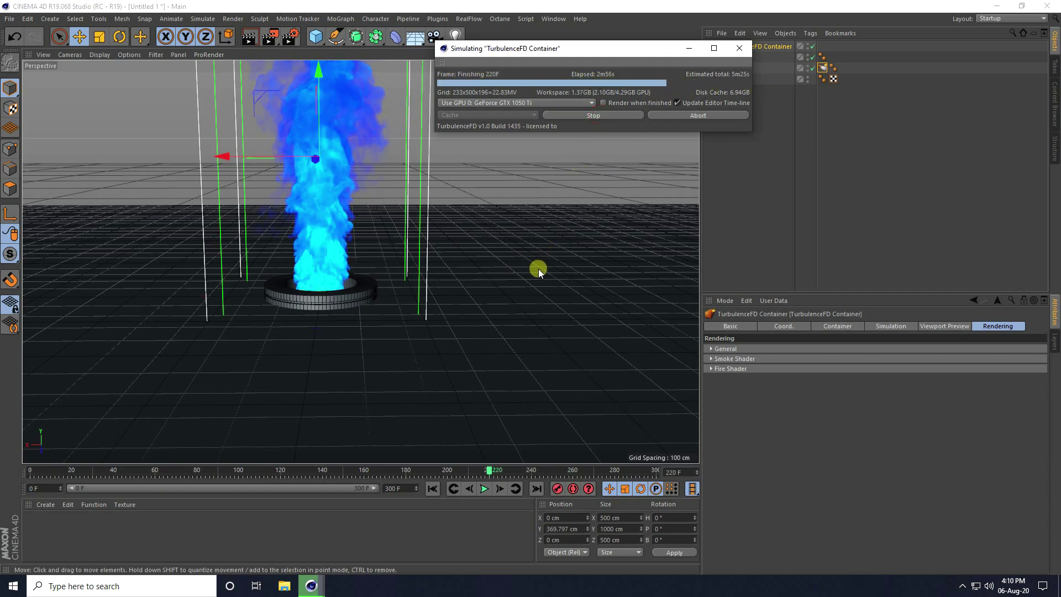
left_click(740, 48)
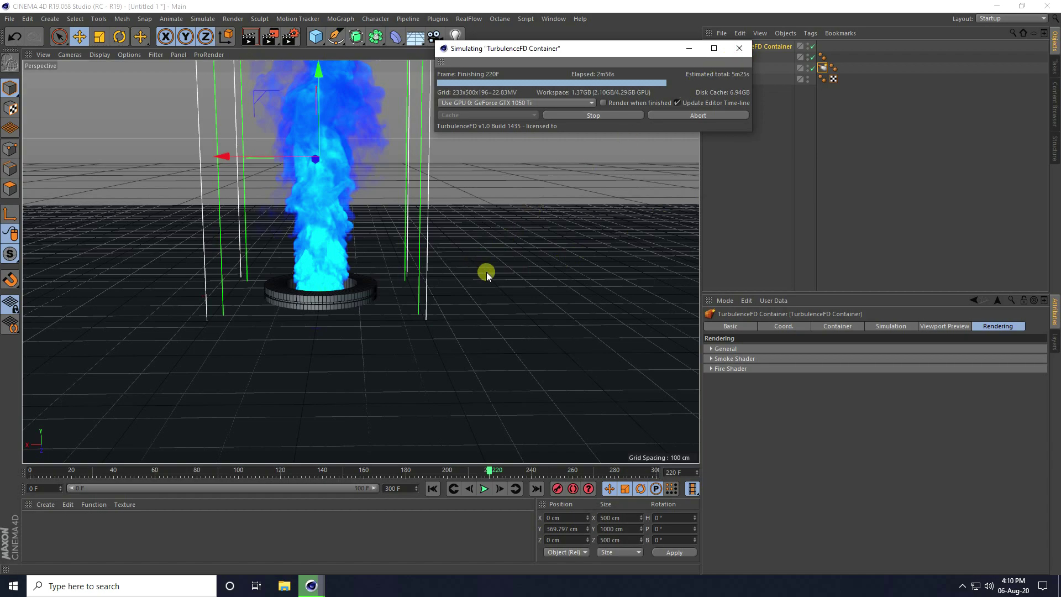
left_click(558, 288)
- Save the project under the file name "as"
left_click_drag(667, 54, 597, 52)
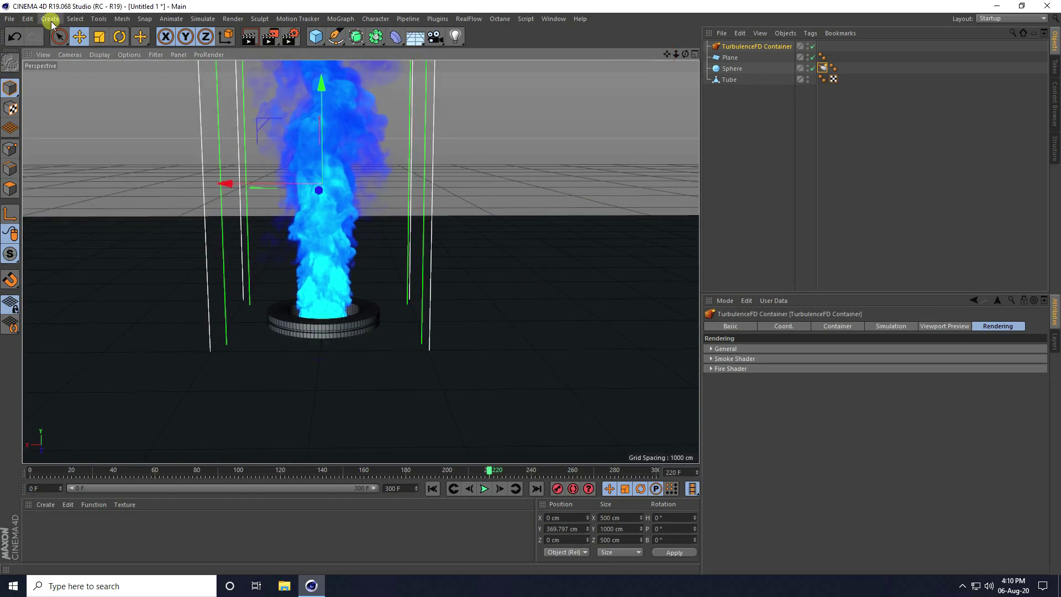
left_click(50, 19)
left_click(31, 107)
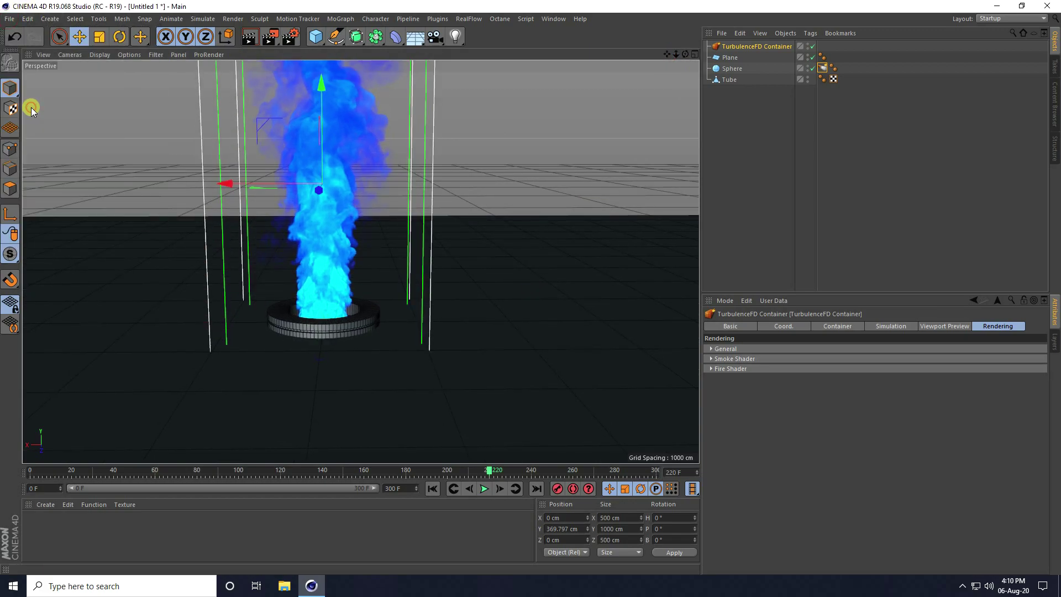
left_click(45, 99)
triple_click(194, 445)
type("as")
left_click(676, 485)
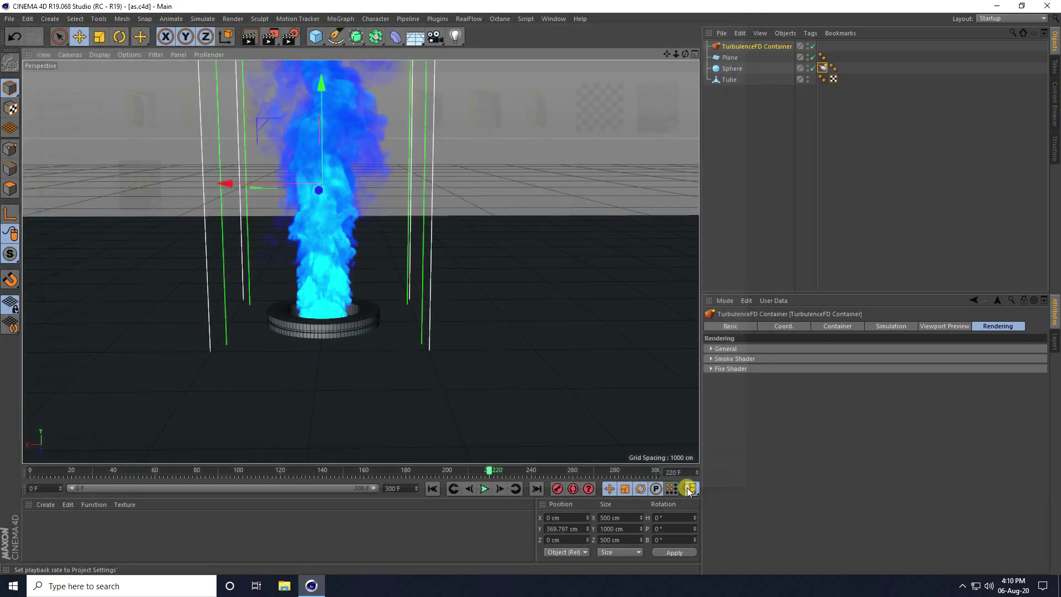
- Play back the cached simulation from the first frame, check it in wireframe display, and pause at frame 166
left_click(432, 489)
left_click(484, 489)
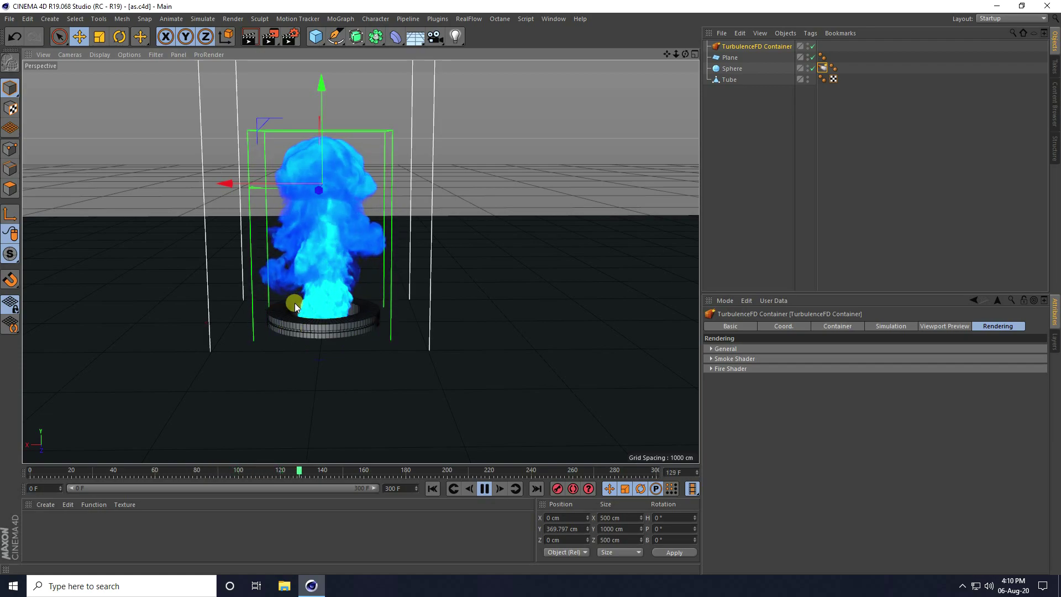
key("n")
key("h")
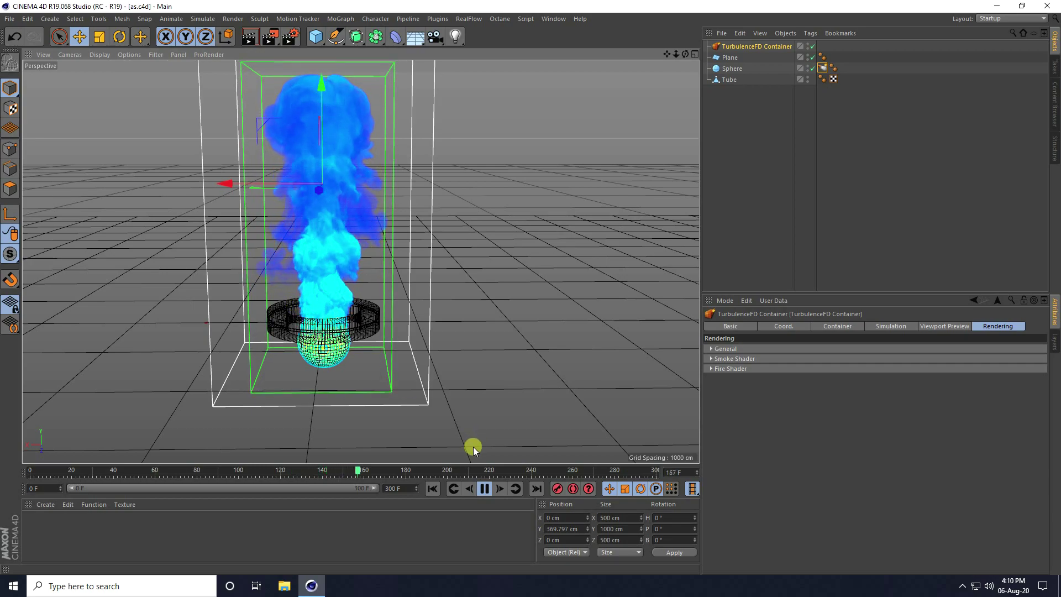
left_click(485, 487)
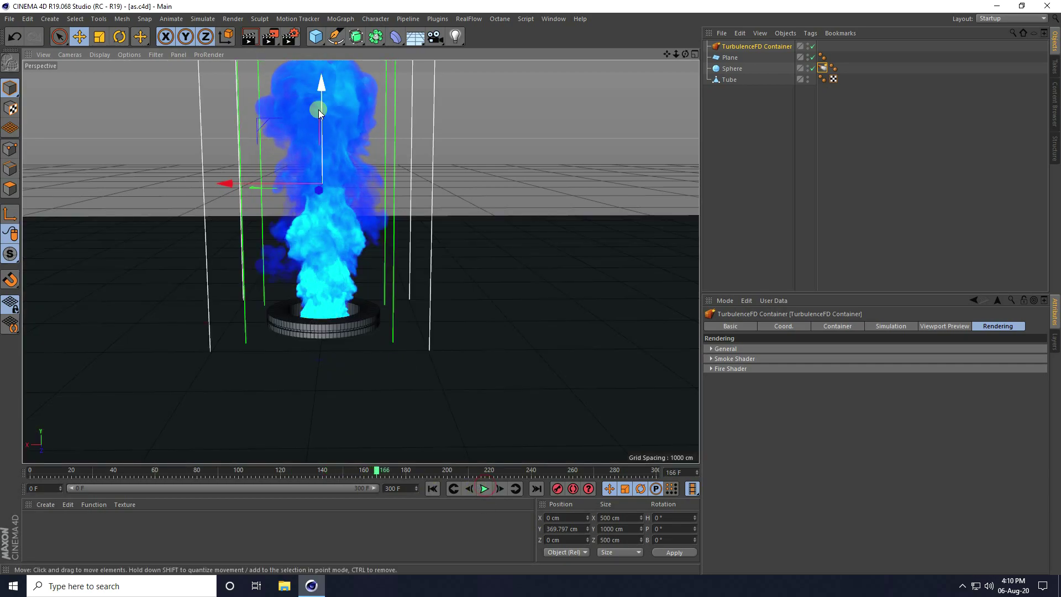
- Open the Octane Live Viewer, dock it beside the perspective view and start a live render
left_click(500, 19)
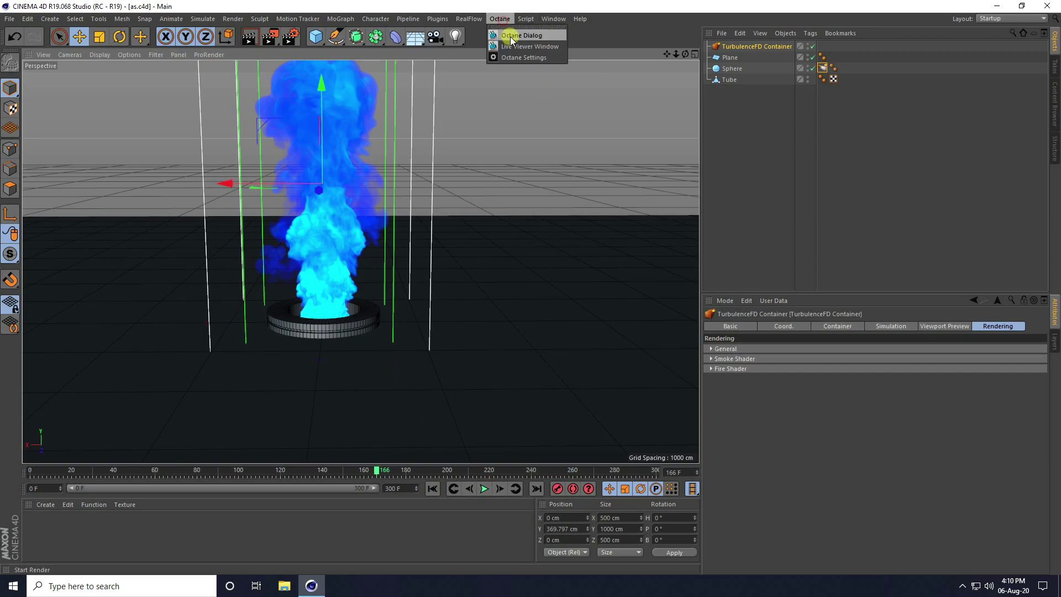
left_click(552, 48)
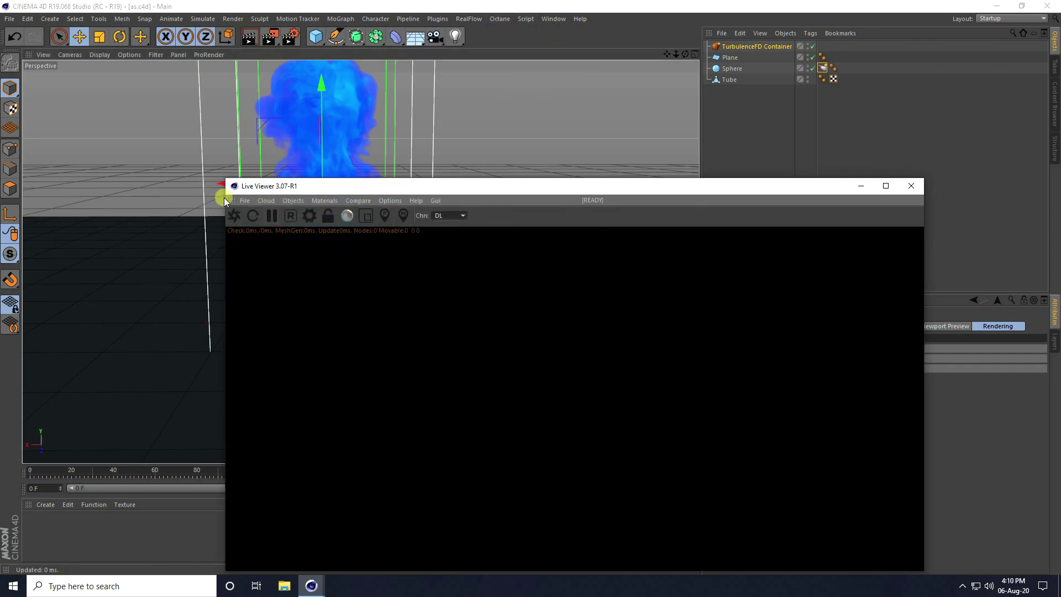
left_click(236, 202)
left_click_drag(235, 202, 30, 216)
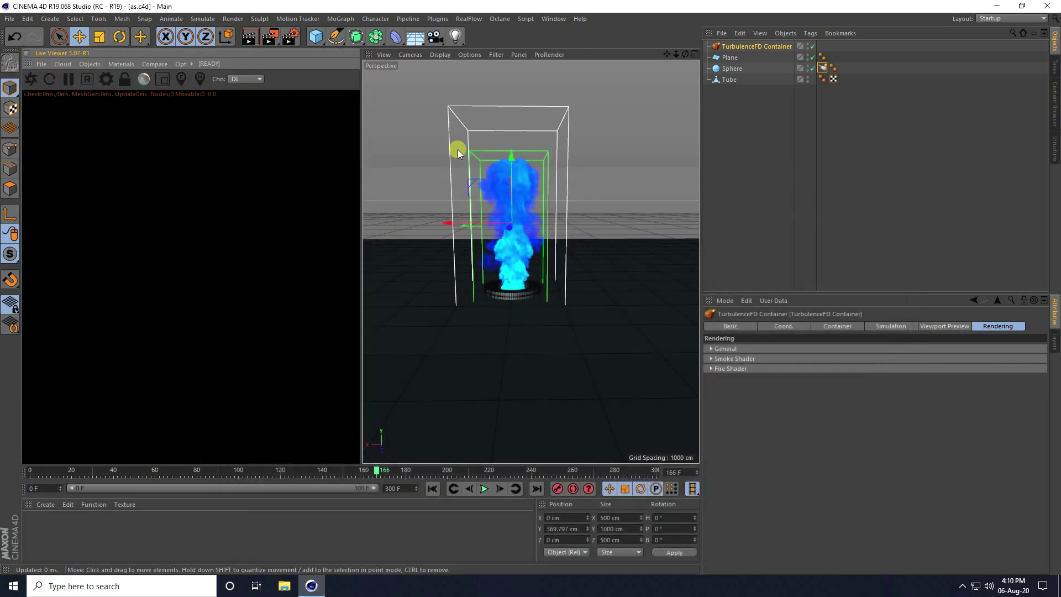
left_click(31, 76)
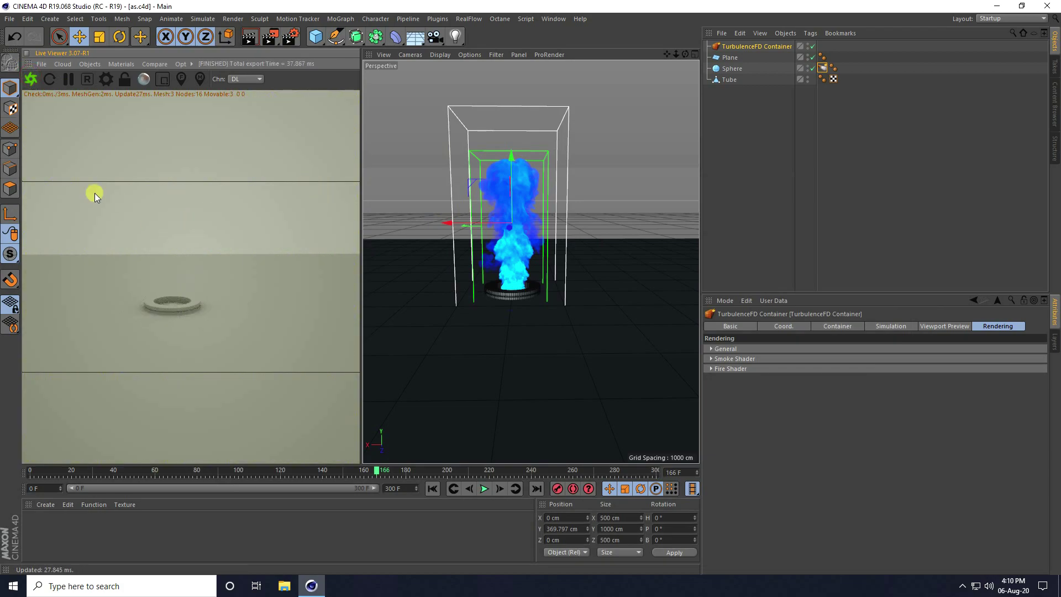
- Add an Octane ObjectTag to the TurbulenceFD container and restart the live render to include the fluid
right_click(765, 46)
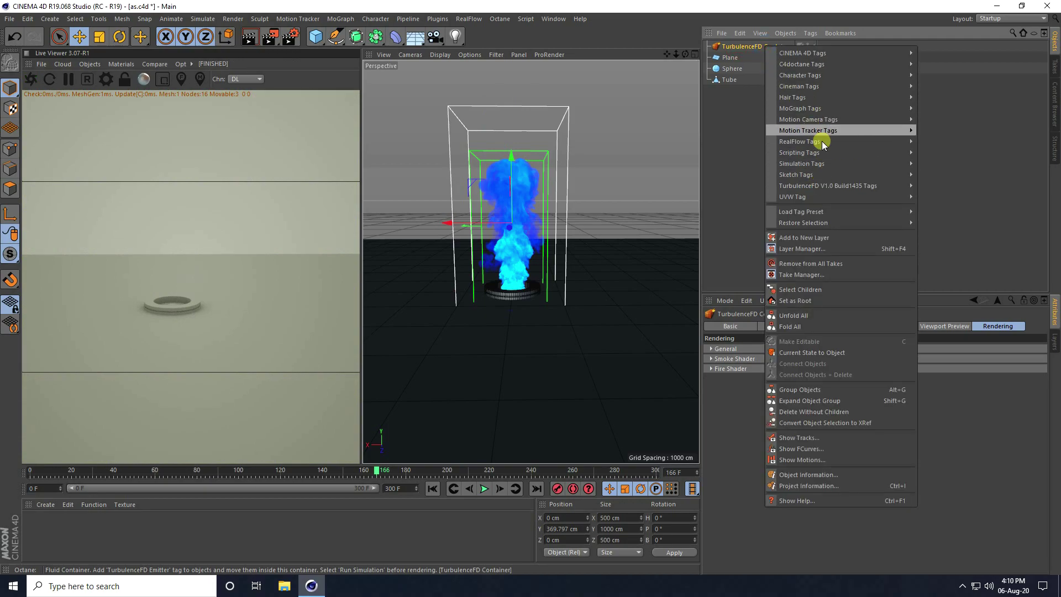
mouse_move(818, 65)
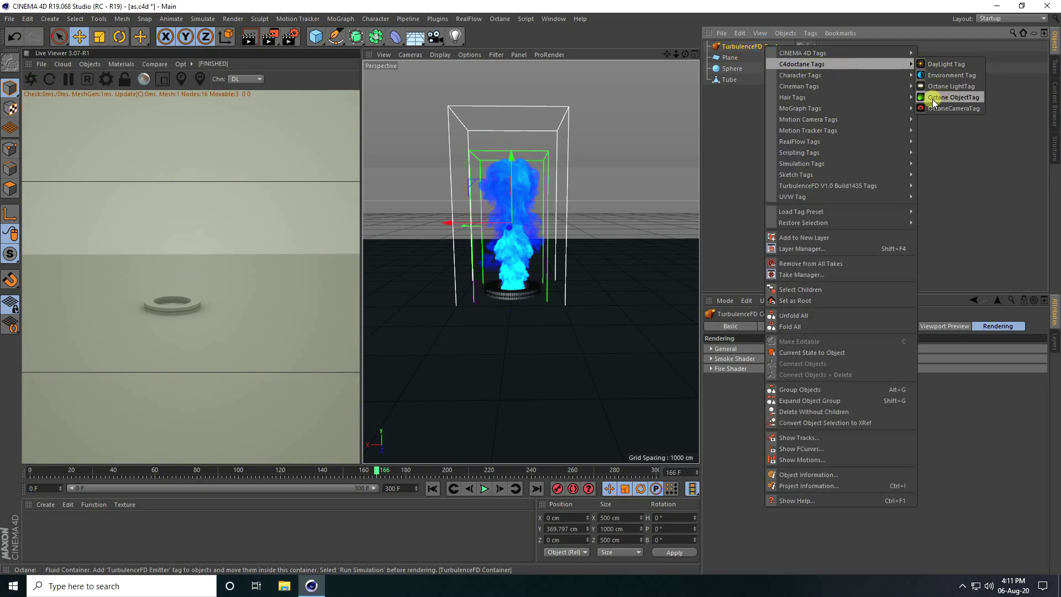
left_click(969, 96)
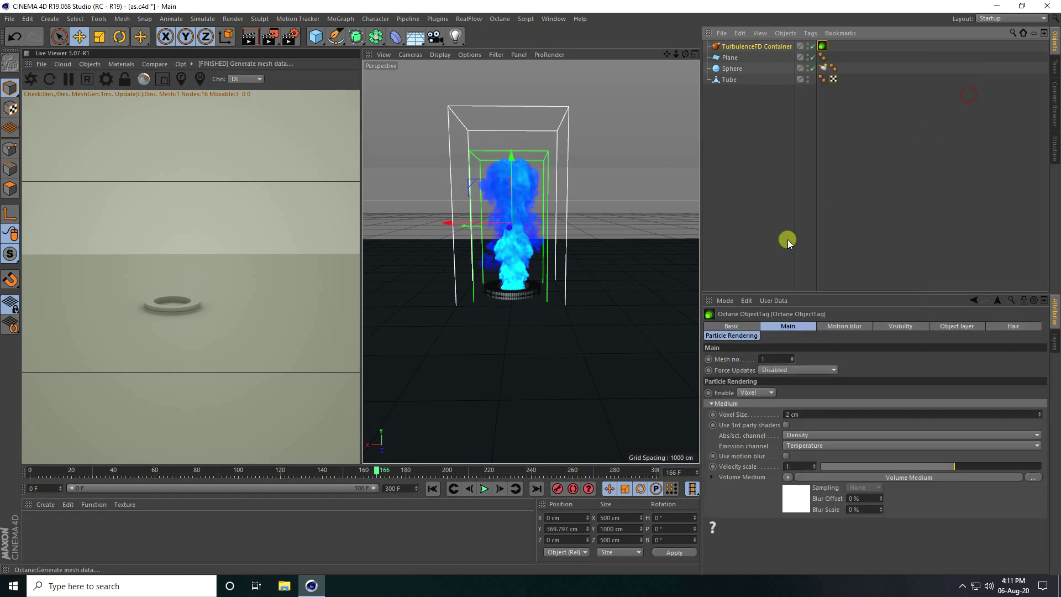
left_click(34, 79)
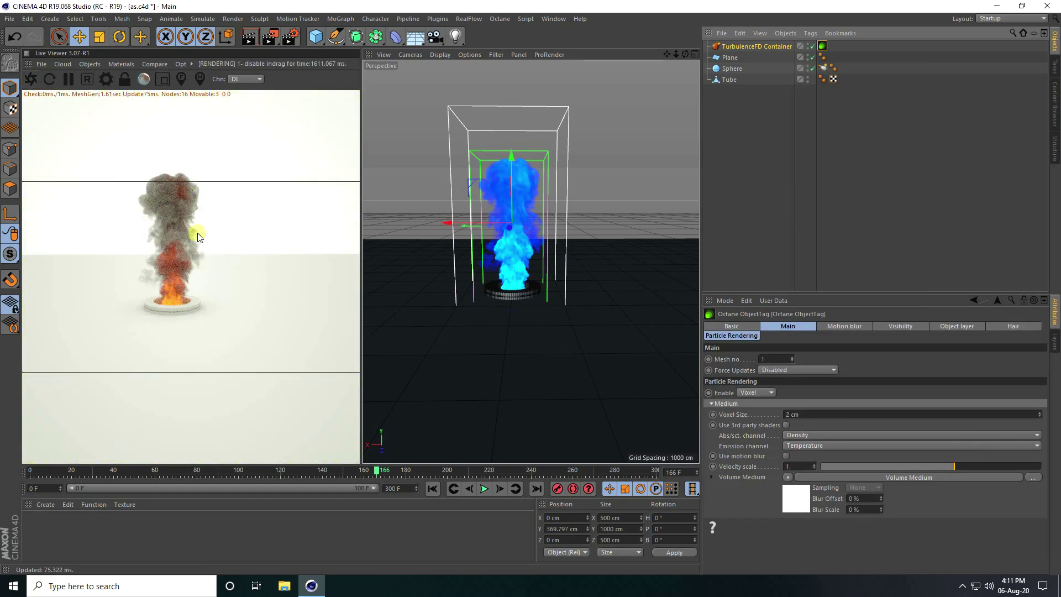
- Add an Octane camera to the scene, look through it and show its object properties
left_click(88, 64)
left_click(102, 83)
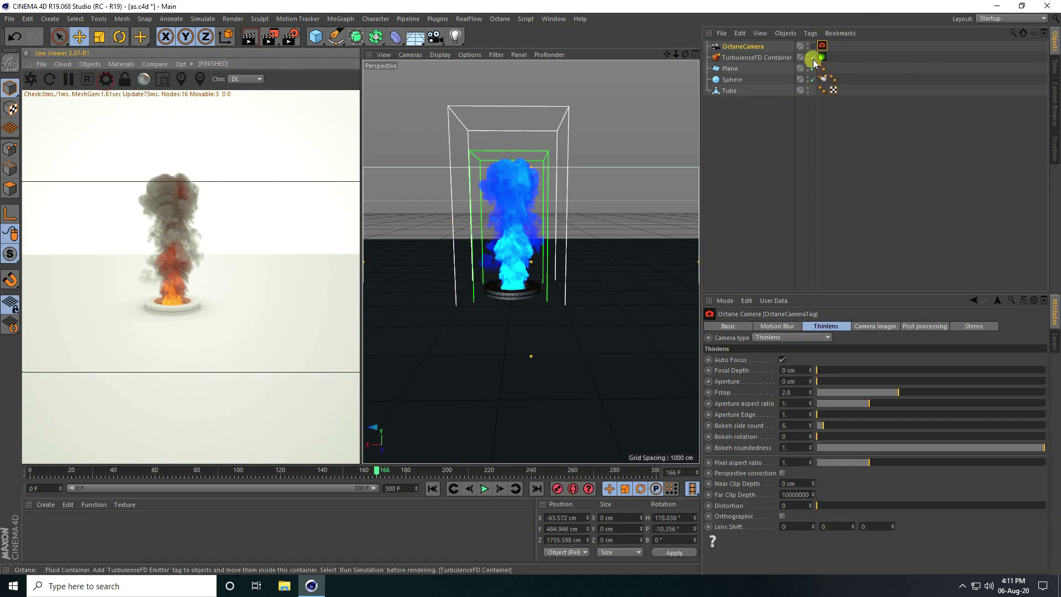
left_click(735, 46)
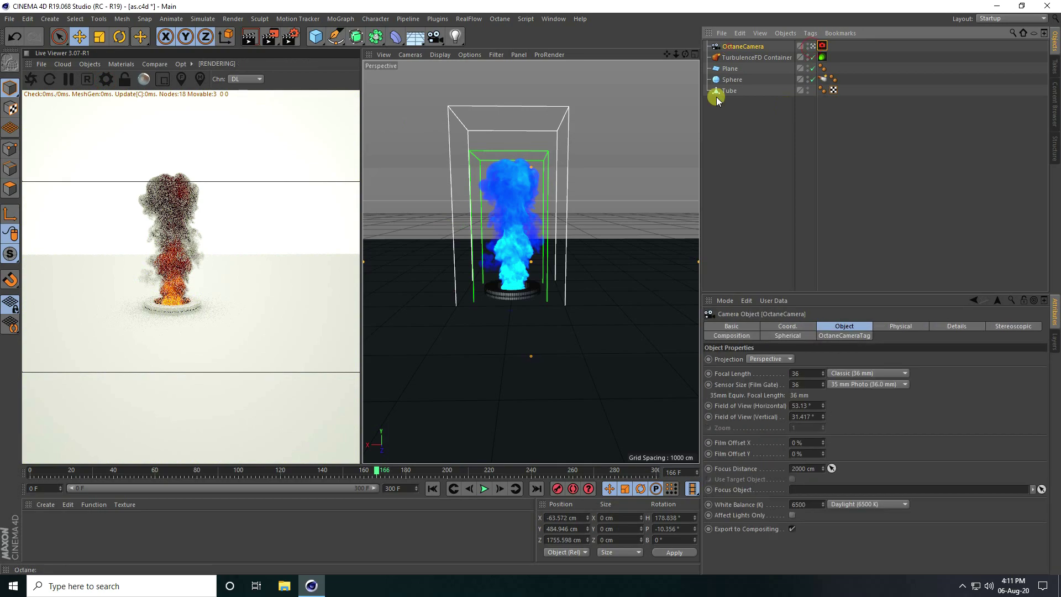
- Set the Octane camera's rotation to 0° on all axes and its position to X 0, Y 200, Z -1000 cm
left_click(680, 517)
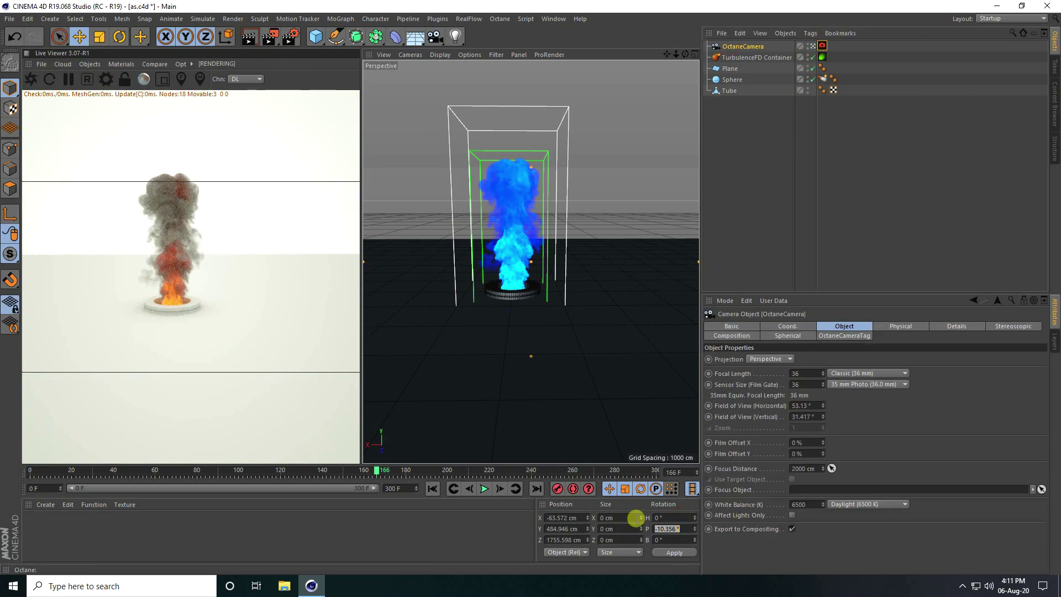
type("0")
key("Return")
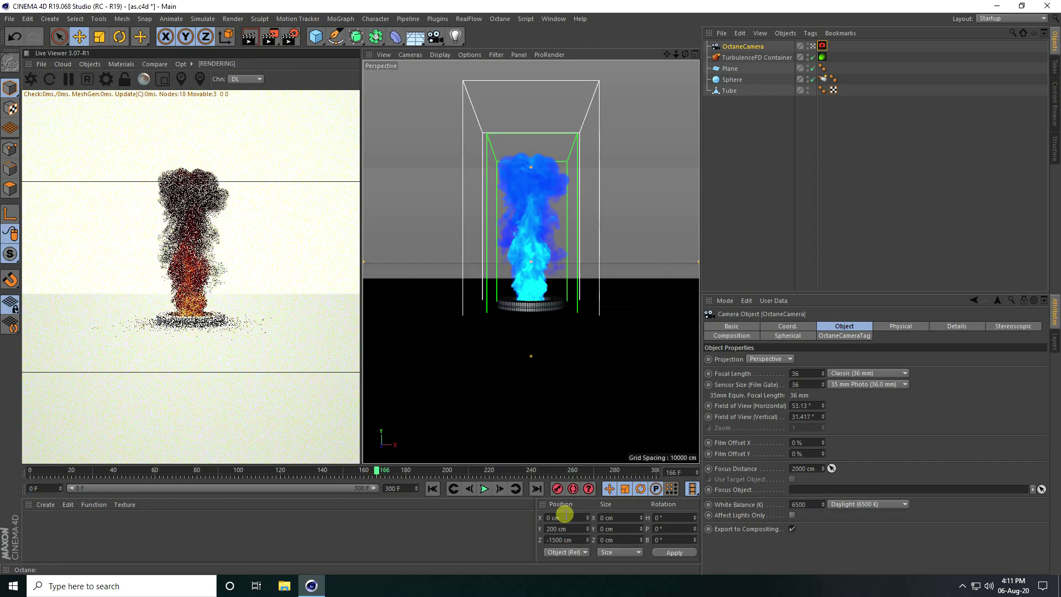
left_click(579, 539)
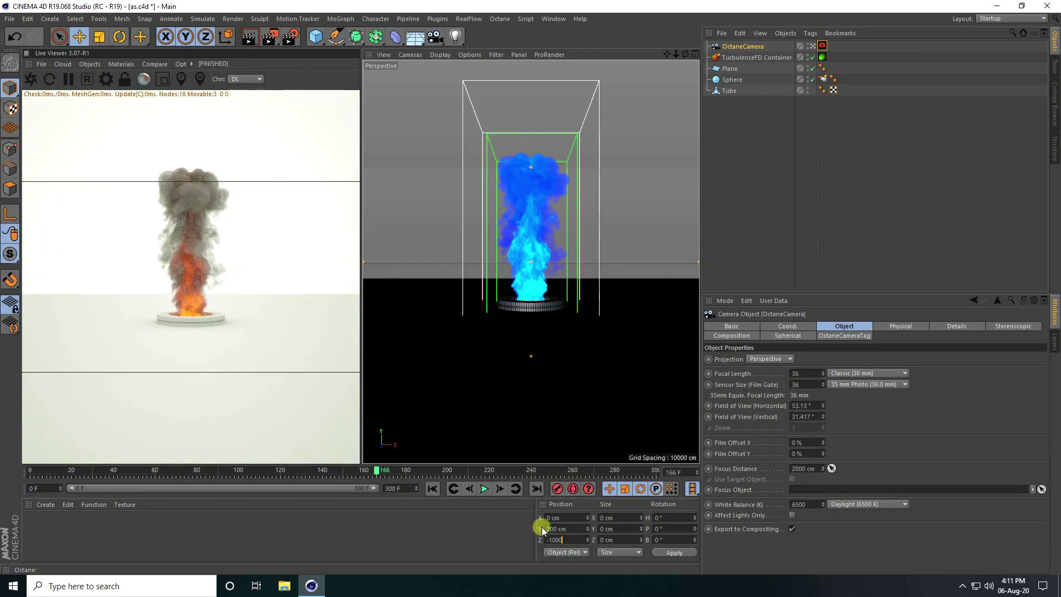
key("Return")
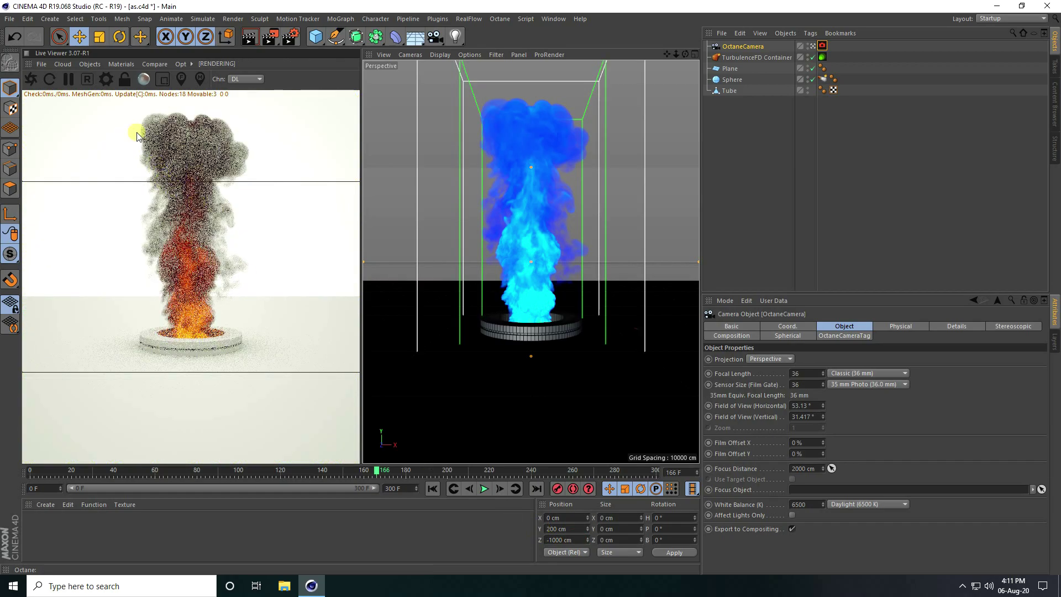
- Set the render output size to 1000 x 1000 pixels and switch the renderer to Octane Renderer
left_click(288, 42)
left_click(246, 58)
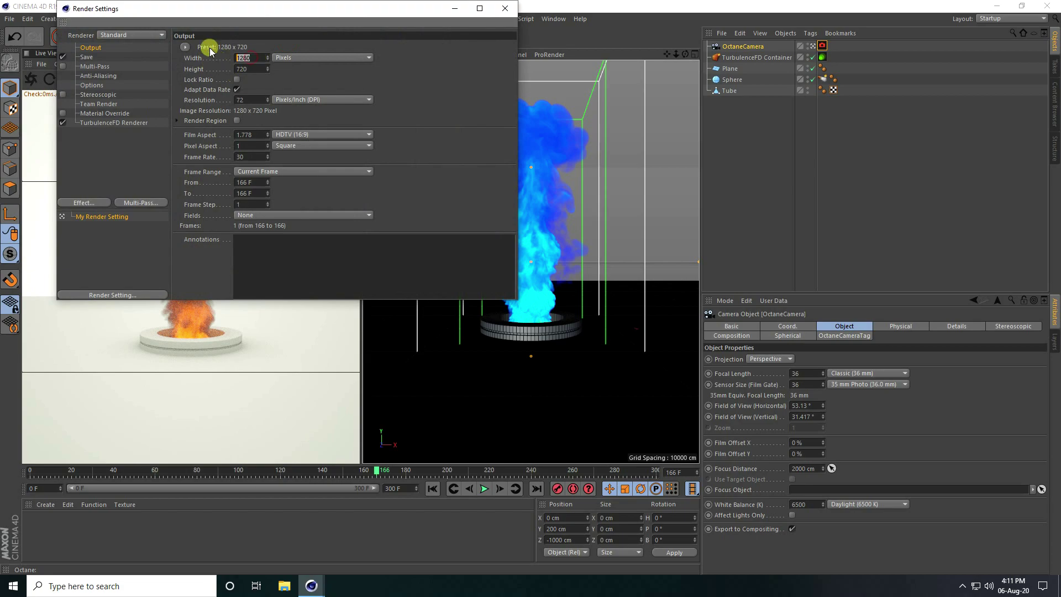
key("Tab")
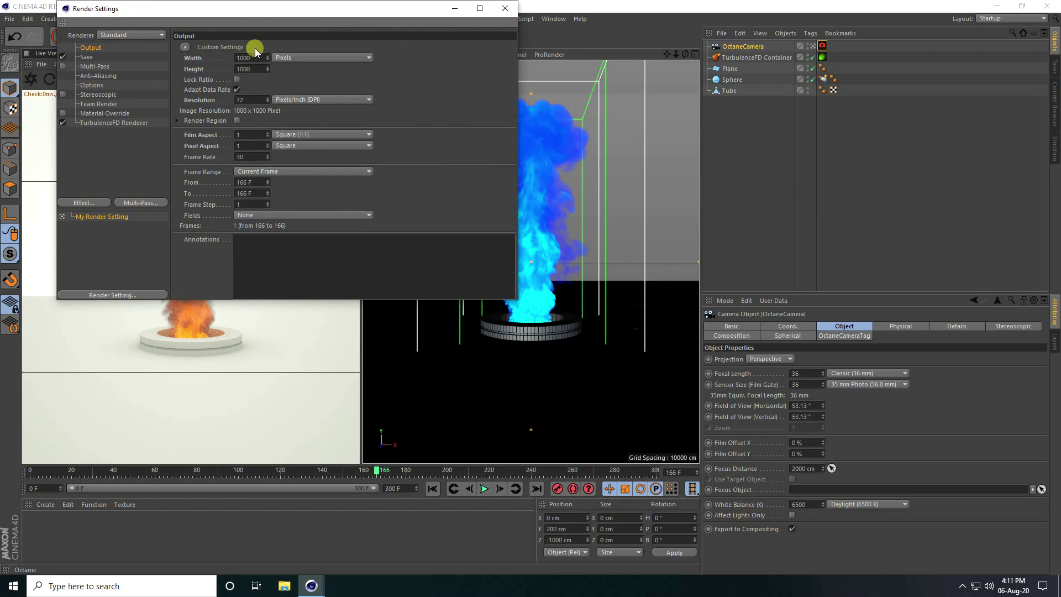
left_click(115, 35)
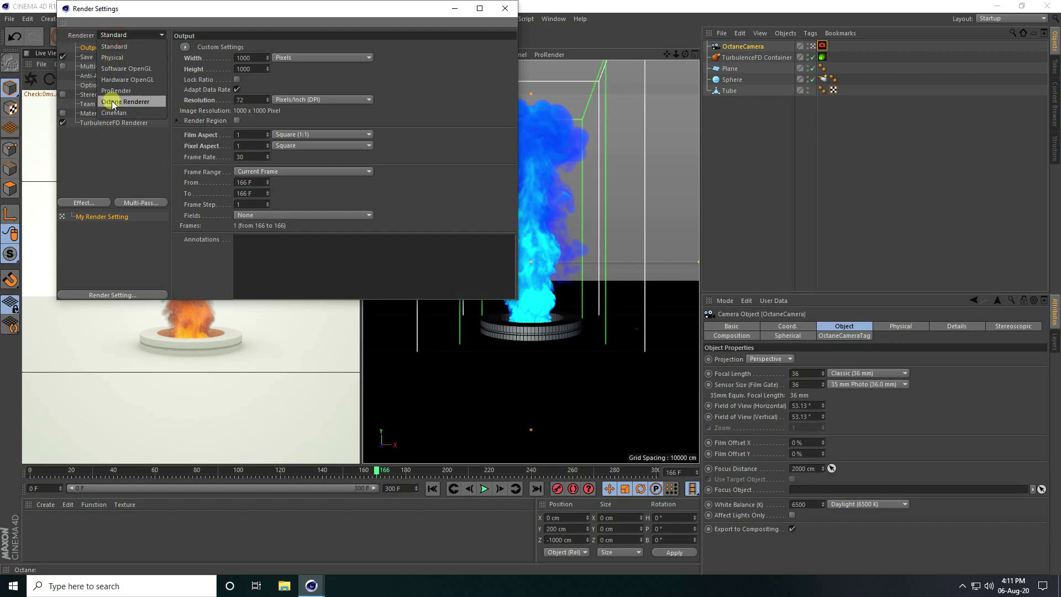
left_click(132, 102)
left_click(96, 123)
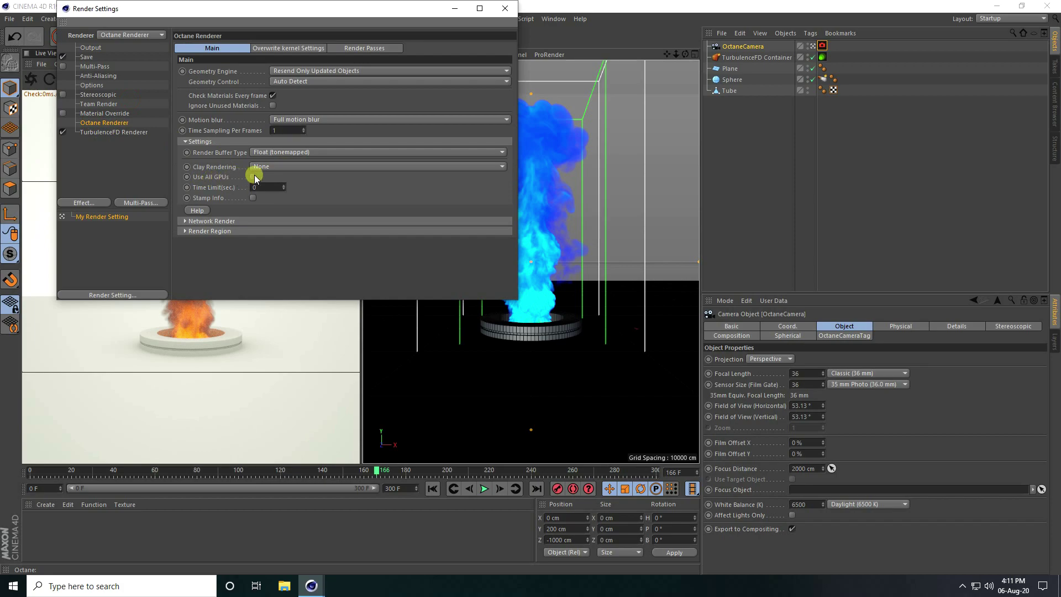
left_click(505, 9)
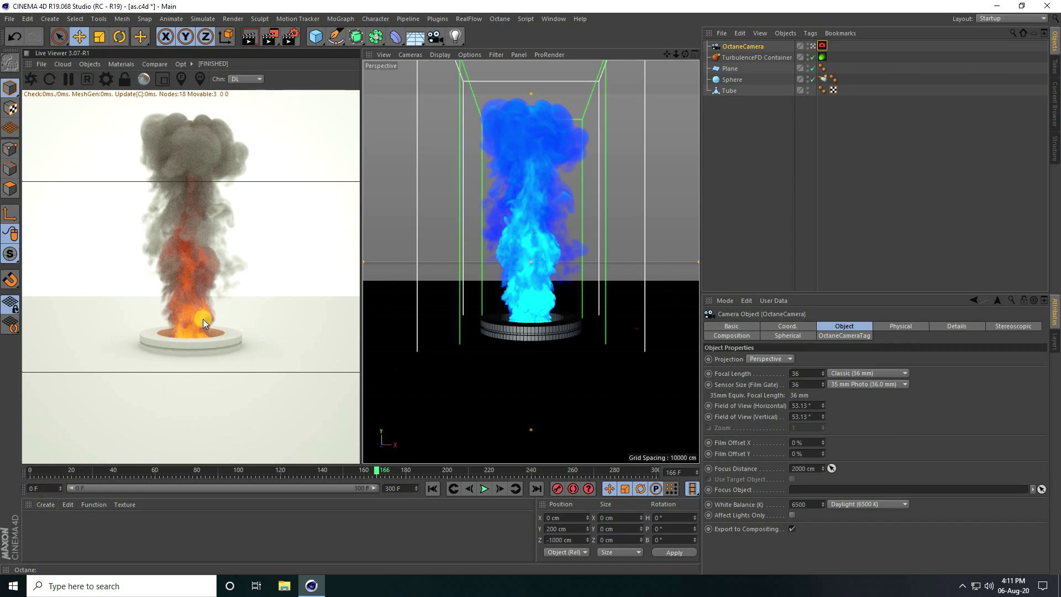
- Create a new Octane Material
left_click(45, 504)
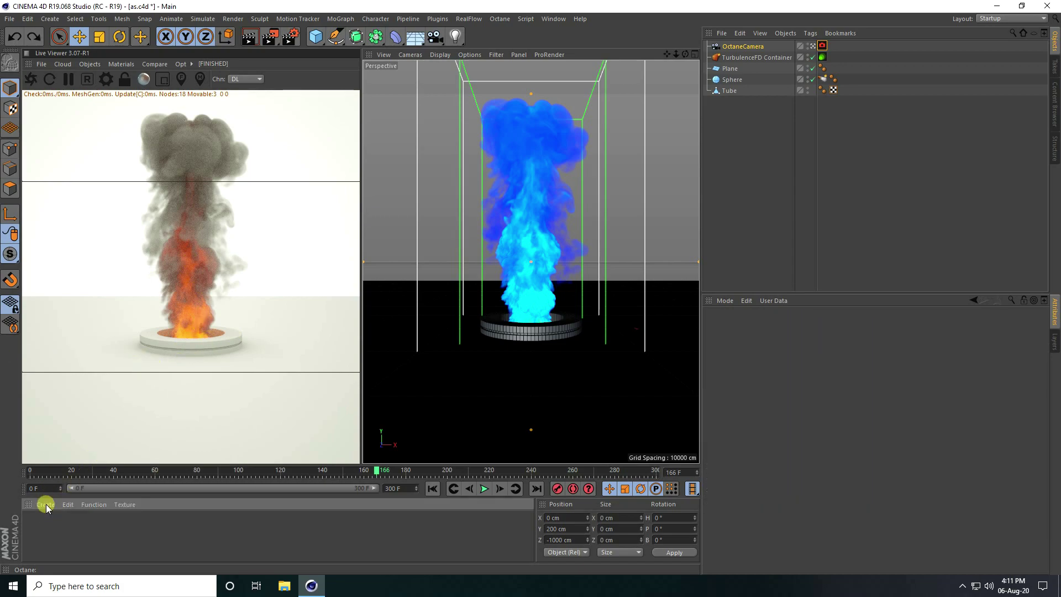
left_click(226, 554)
left_click(47, 504)
mouse_move(78, 424)
left_click(286, 400)
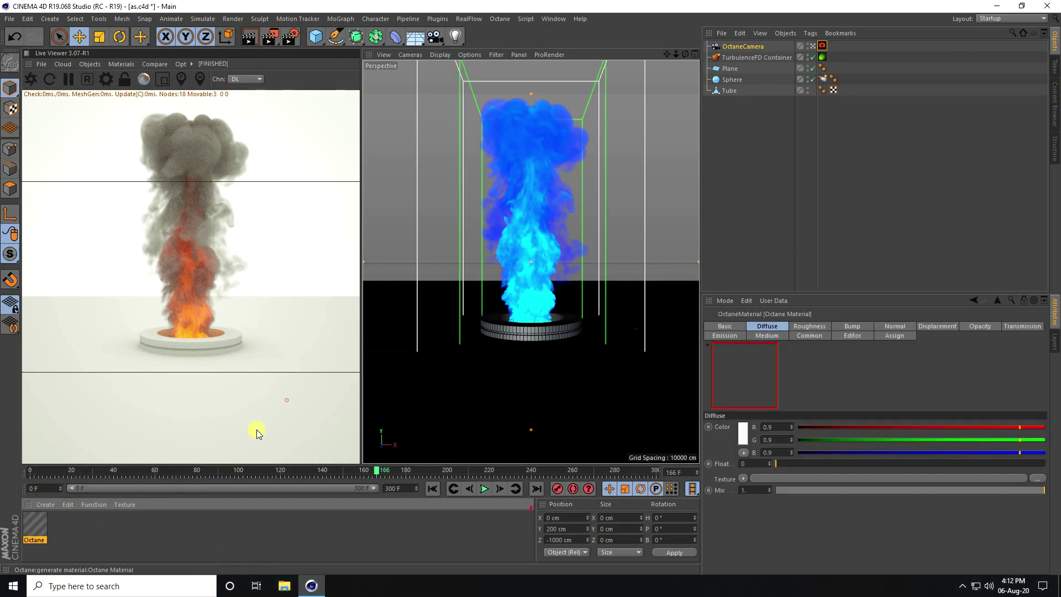
- Change the Octane material's type to Glossy and set its diffuse color to black
double_click(35, 527)
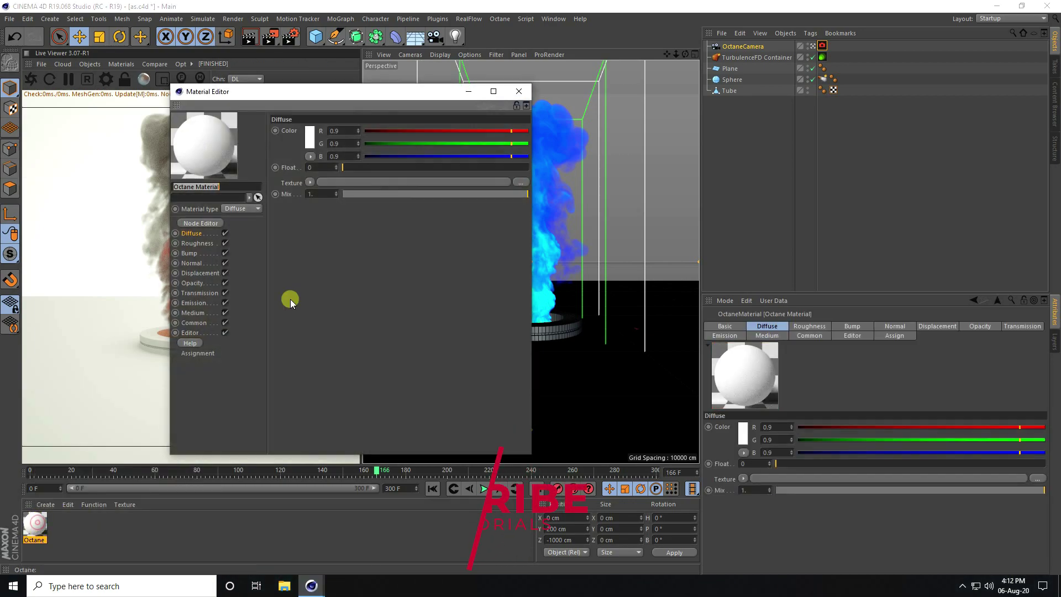
left_click(239, 208)
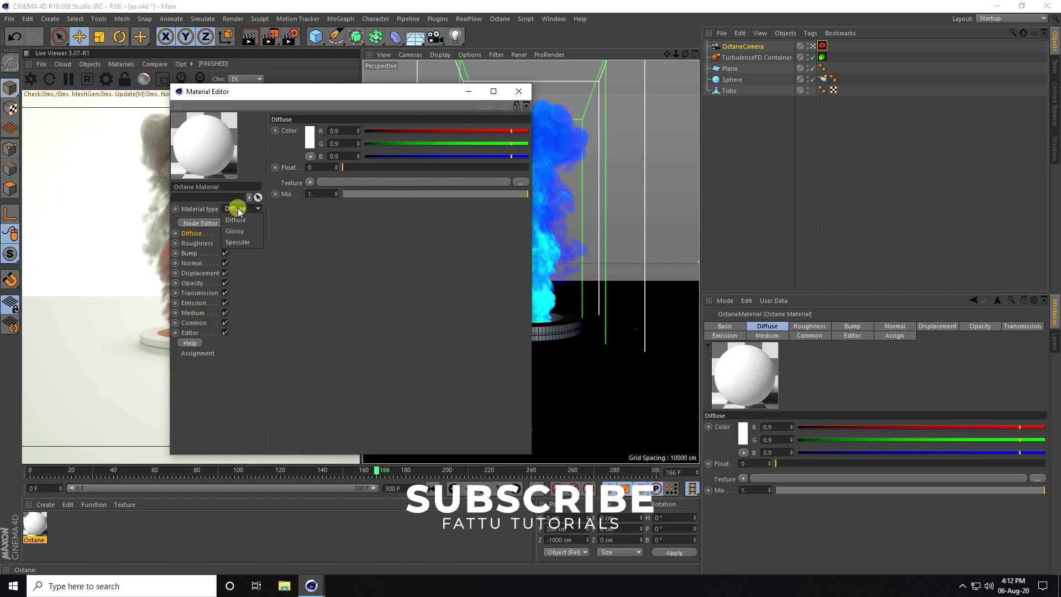
left_click(239, 232)
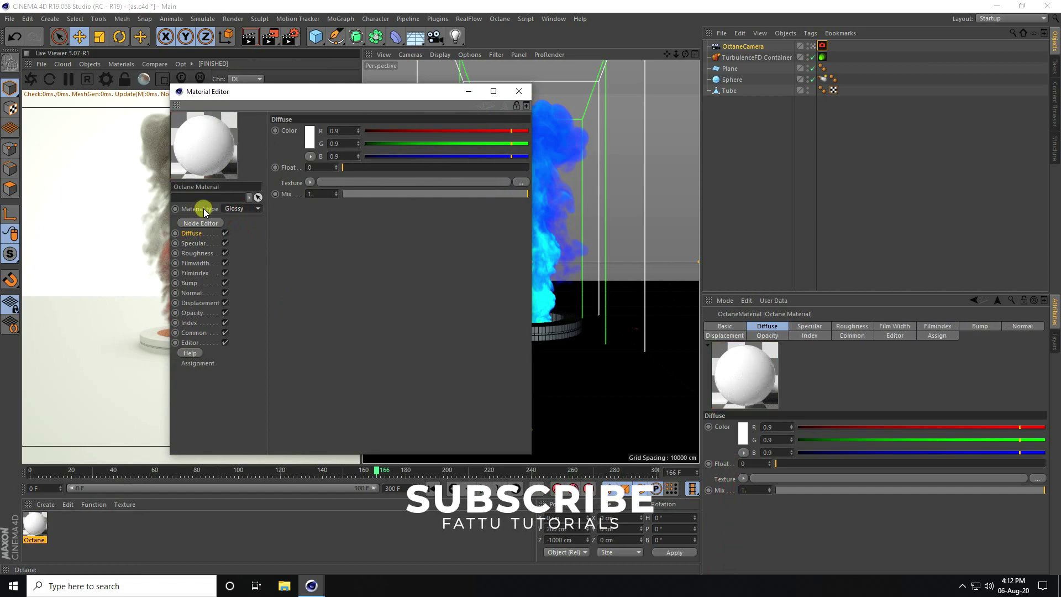
left_click(310, 137)
left_click_drag(303, 153, 268, 154)
left_click(291, 169)
- Load the image "floor texture NEW" into the material's roughness channel through an Octane ImageTexture and close the material editor
left_click(196, 253)
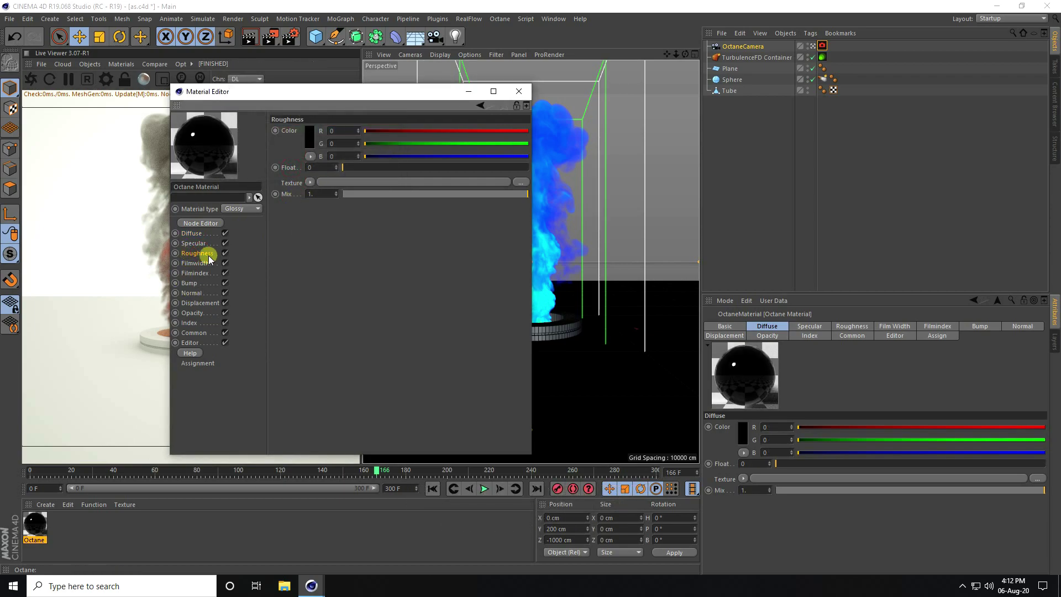
left_click(311, 185)
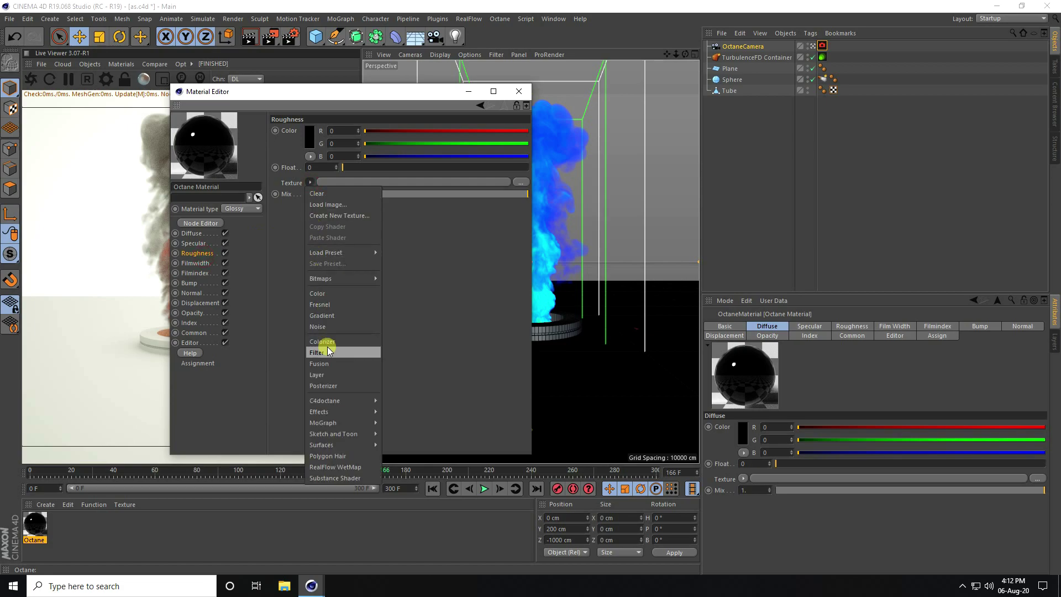
mouse_move(332, 400)
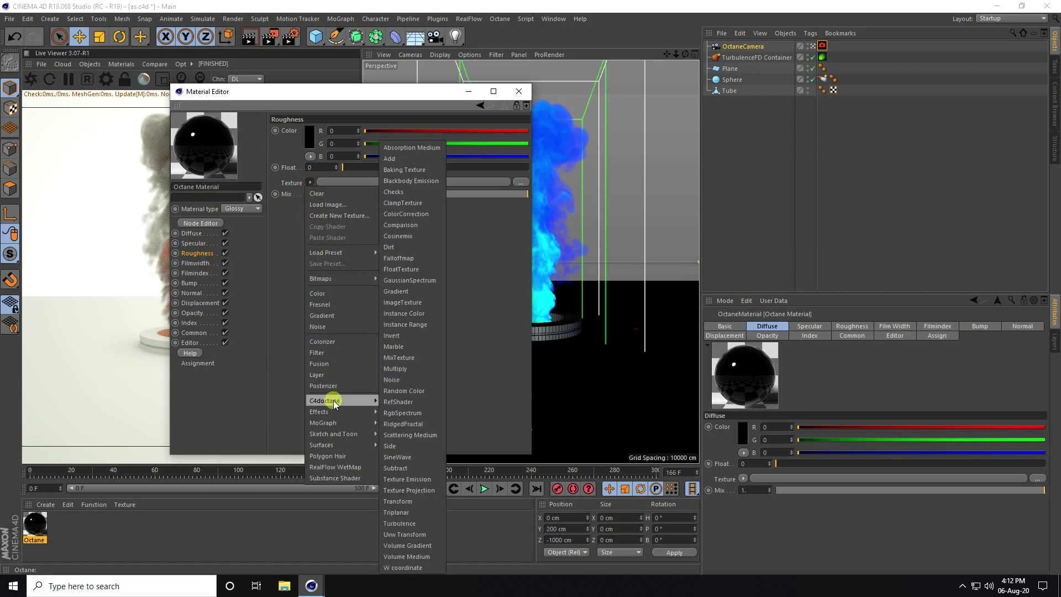
left_click(410, 302)
left_click(320, 210)
left_click(519, 135)
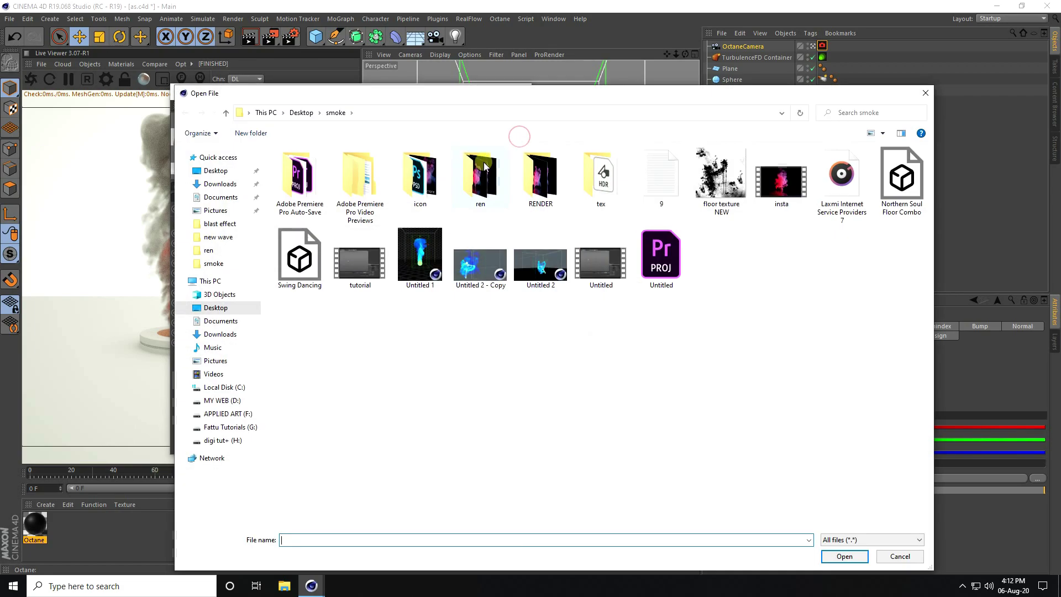
left_click(719, 182)
left_click(845, 556)
left_click(593, 332)
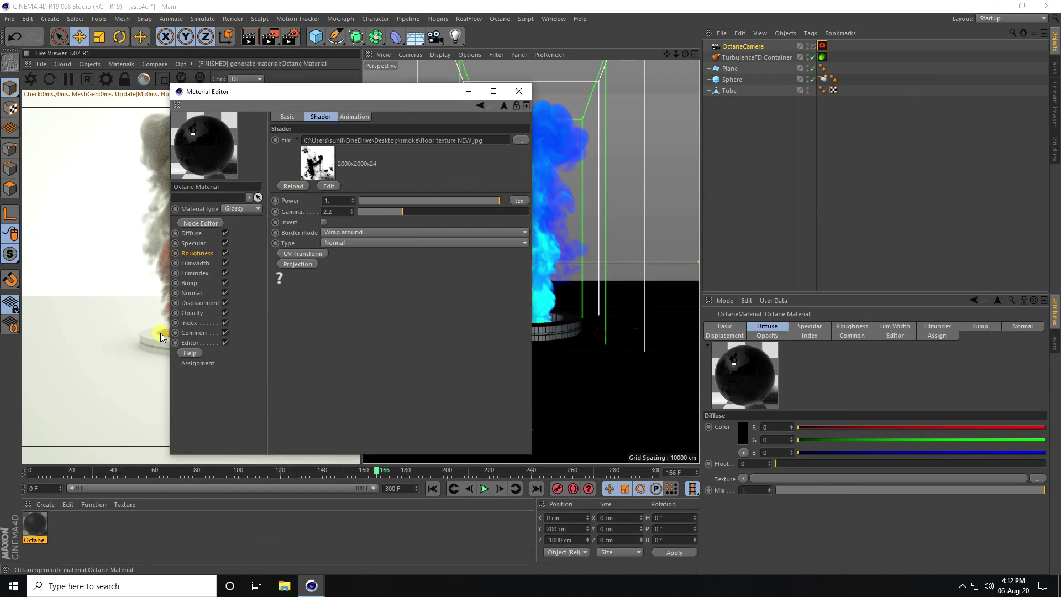
left_click(518, 91)
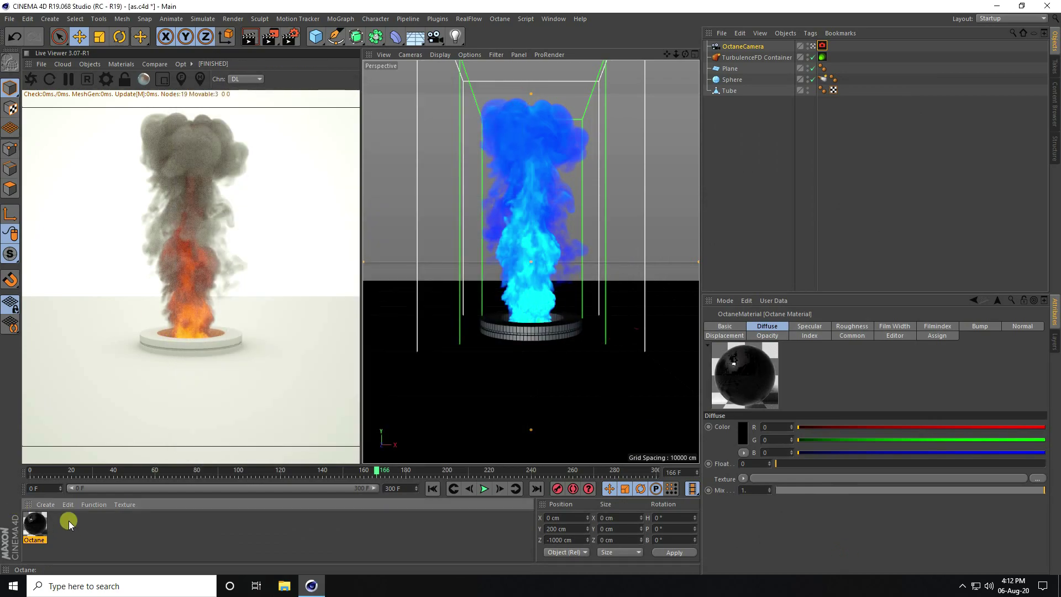
- Apply the glossy material to the Plane and set its texture tag's Length U and Length V to 25%
left_click_drag(223, 412, 733, 68)
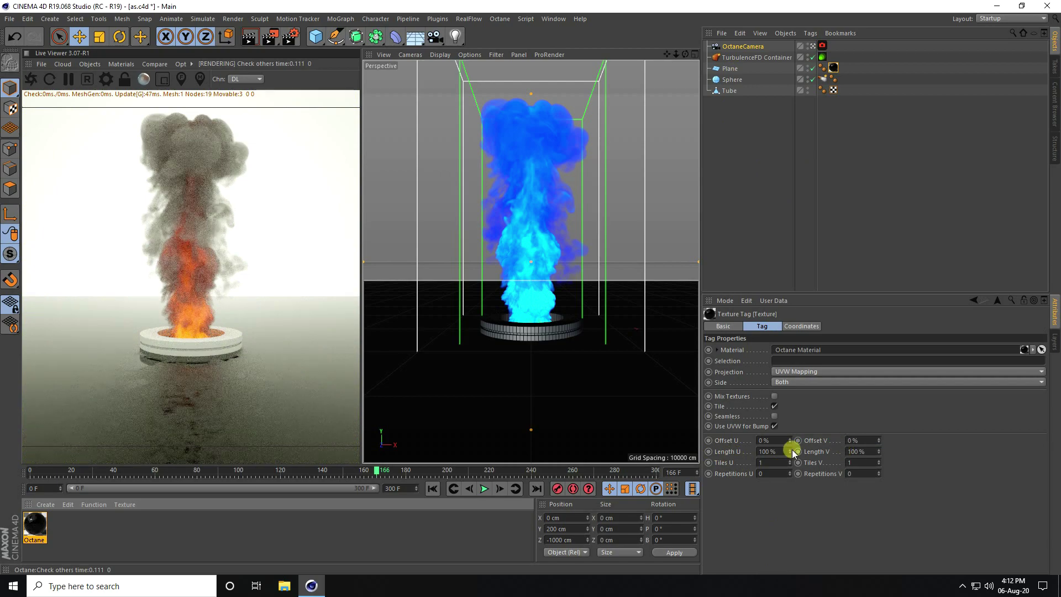
left_click(772, 452)
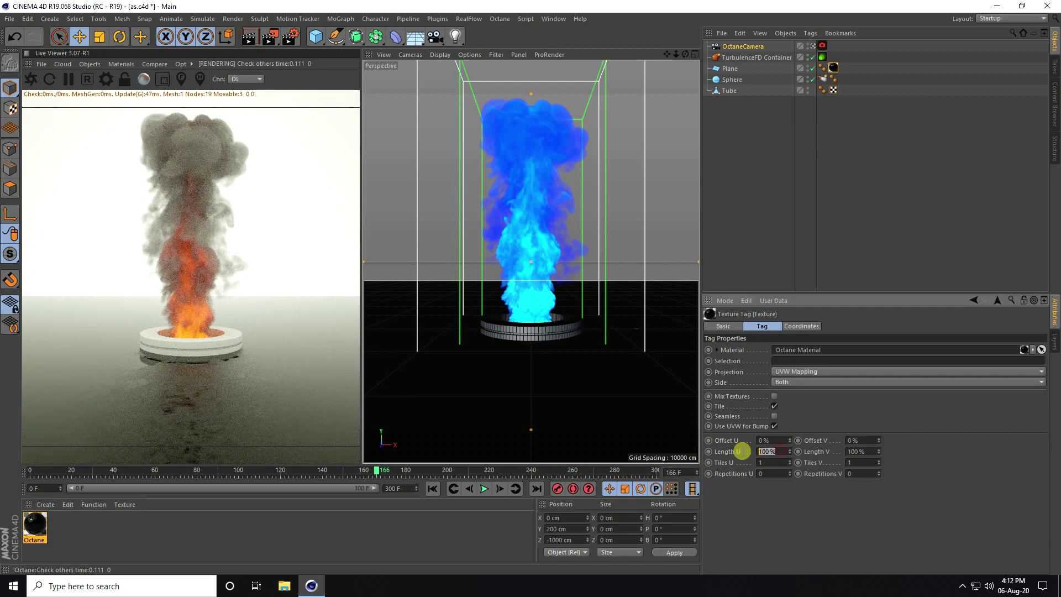
type("25")
key("Tab")
type("25")
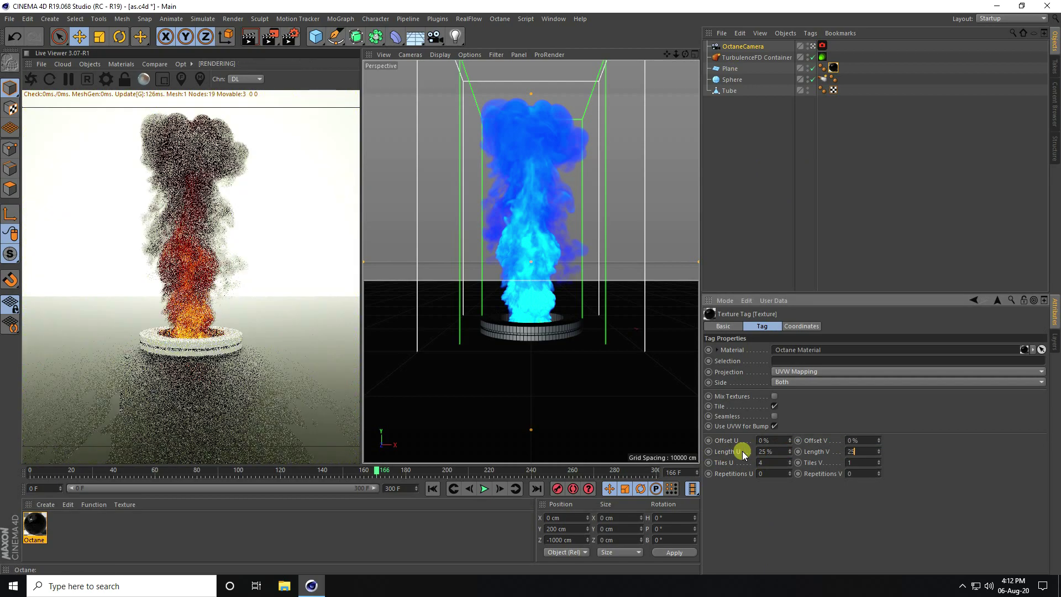
key("Return")
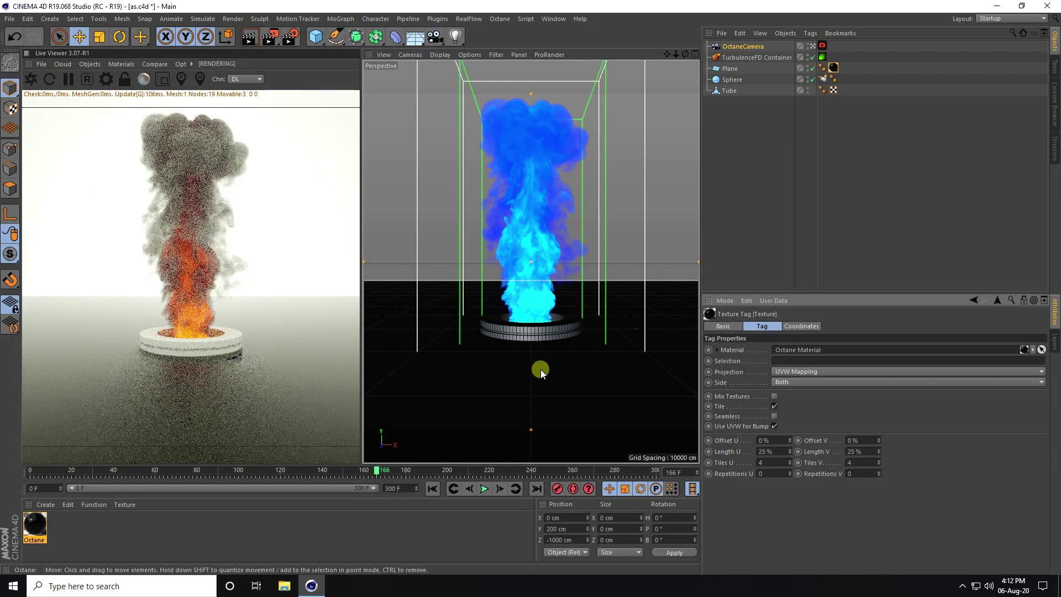
- Add an Octane HDRI environment and lower its power to 0.0001
left_click(90, 64)
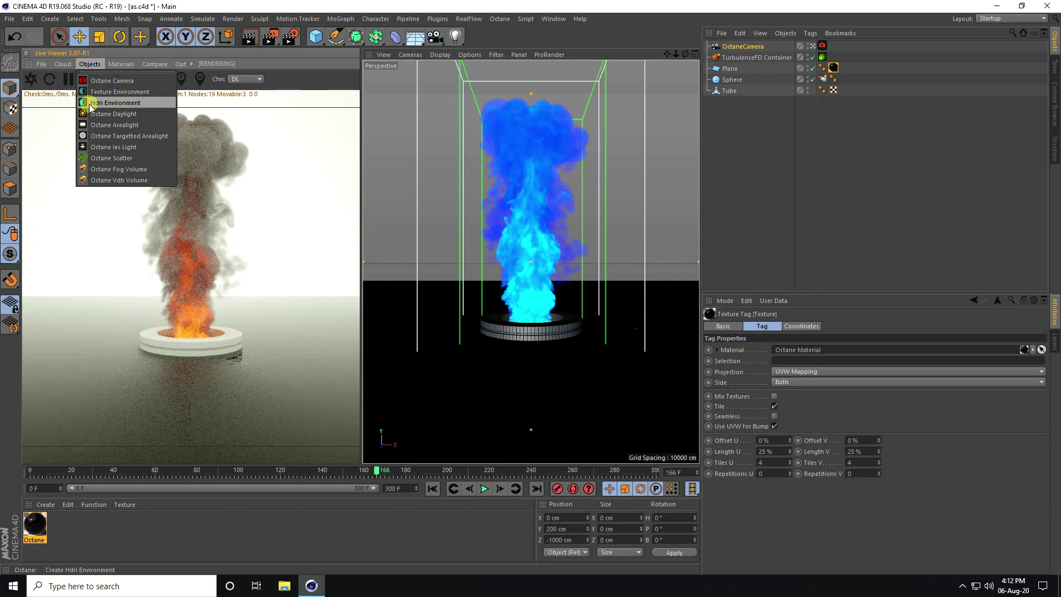
left_click(116, 103)
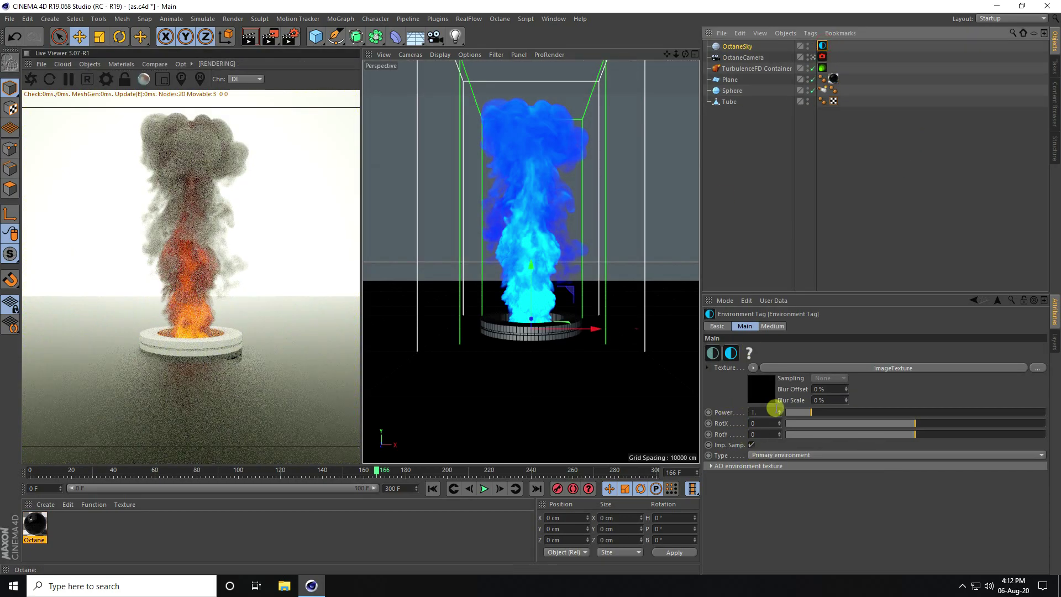
left_click(766, 412)
type("0")
key("Return")
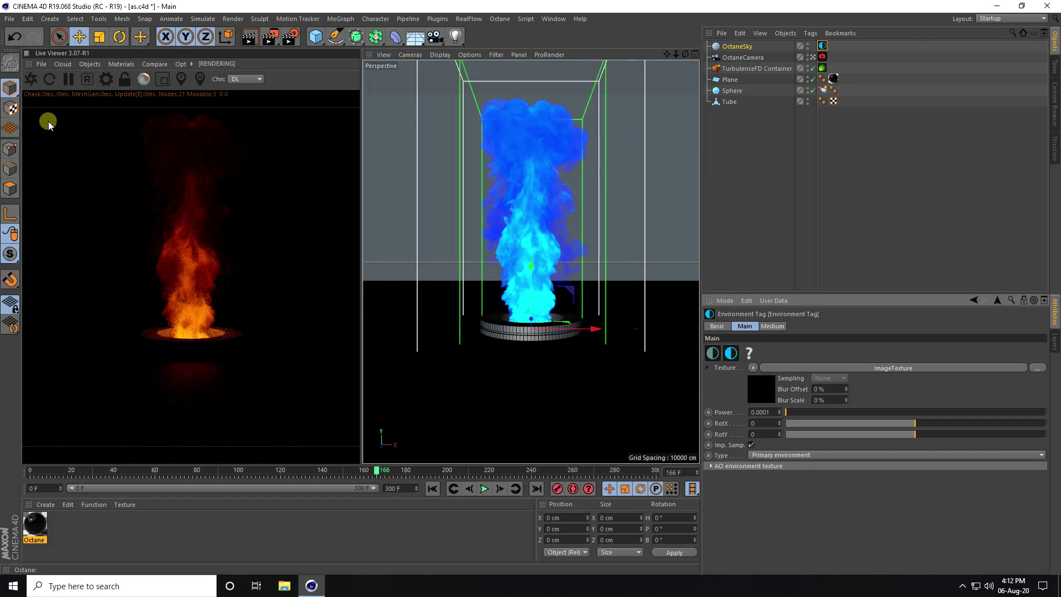
- Add an Octane area light and move it beside the smoke column to about X -241, Y 291 cm
left_click(89, 64)
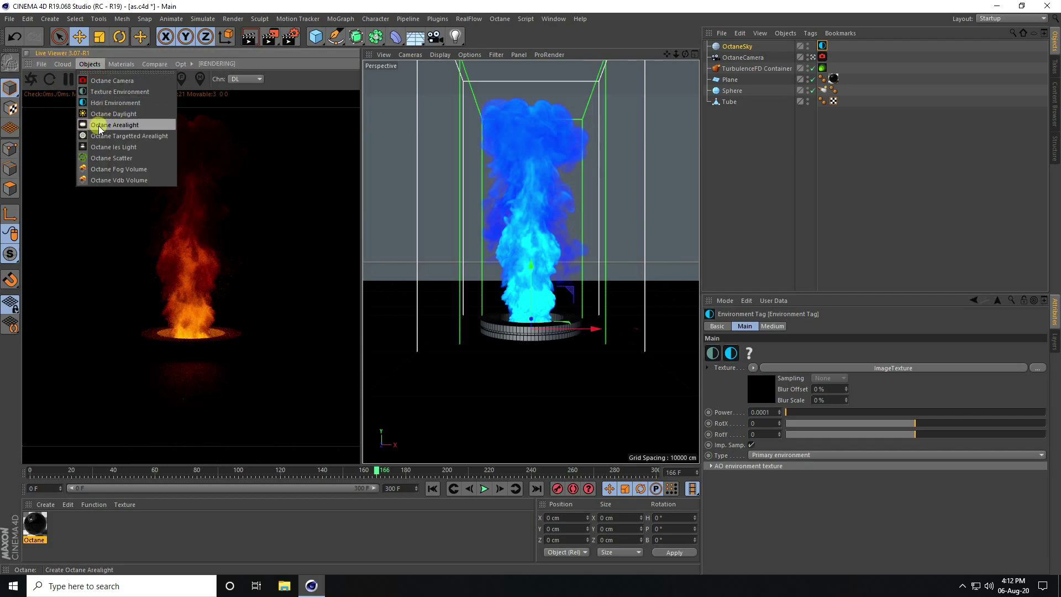
left_click(145, 129)
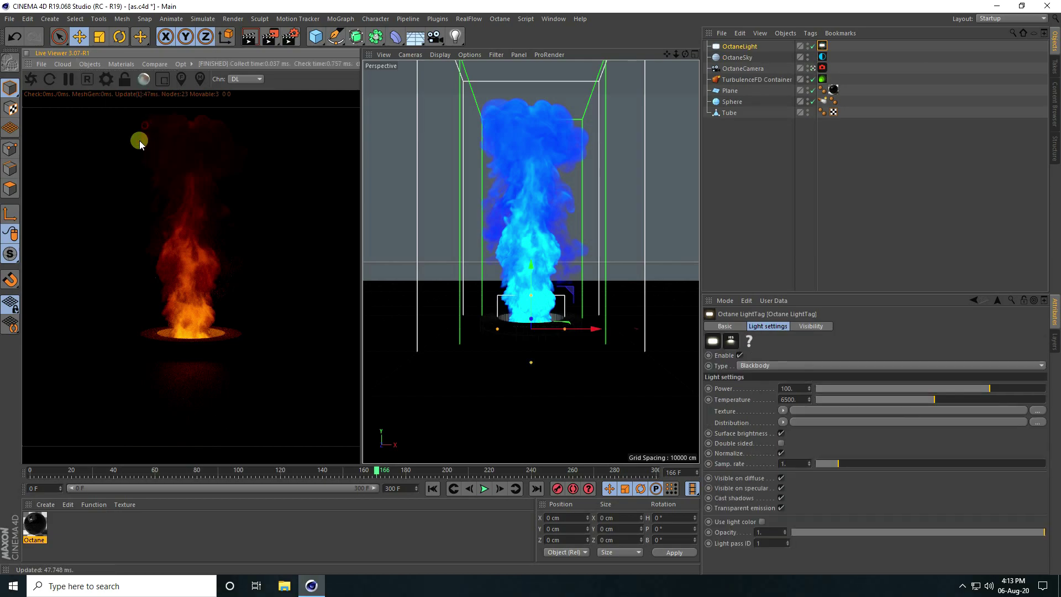
left_click_drag(598, 328, 512, 331)
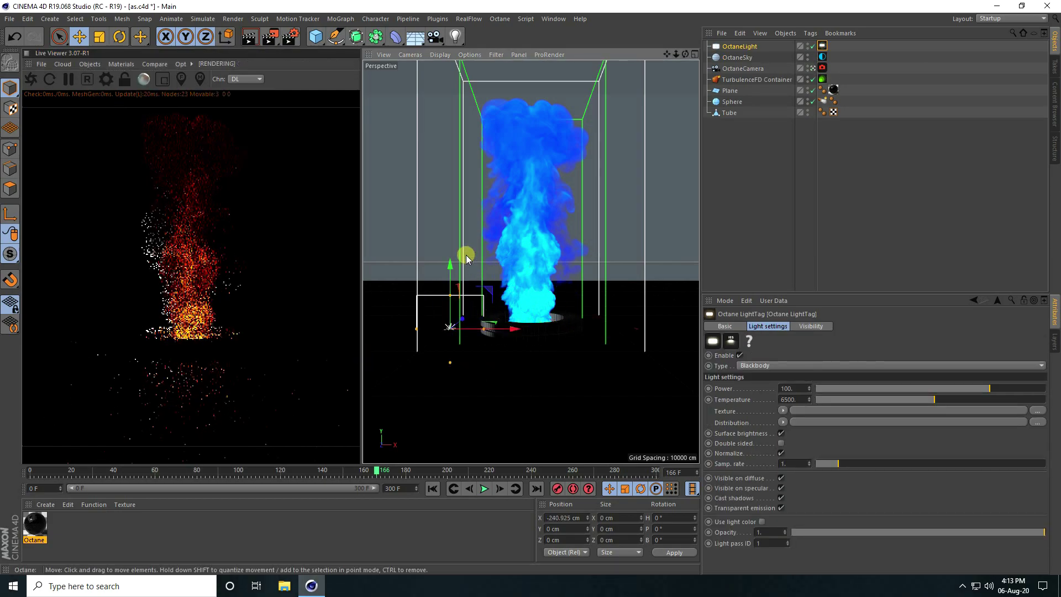
left_click_drag(448, 267, 437, 160)
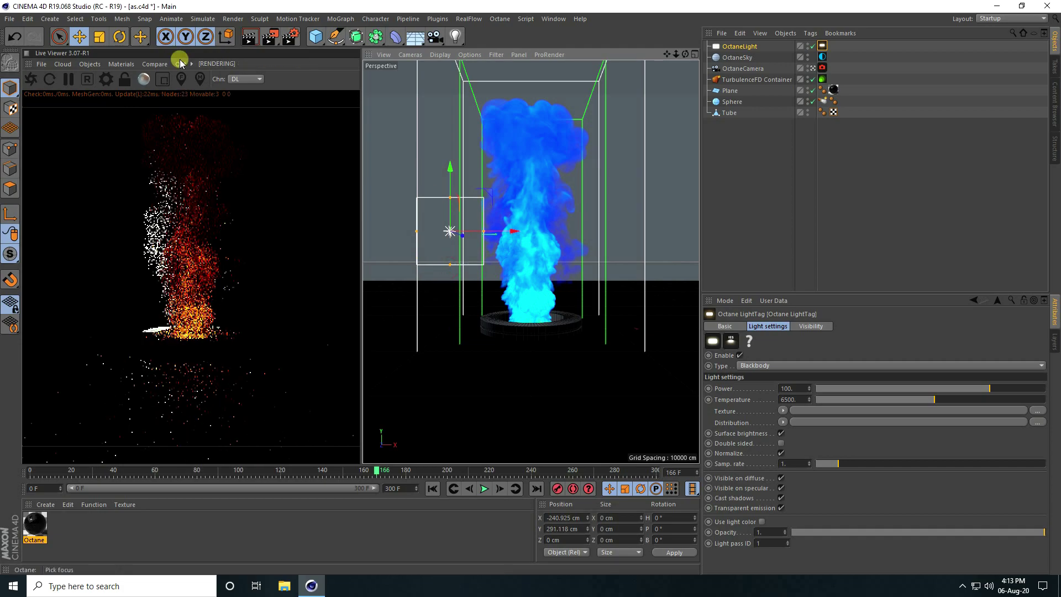
- Rotate the area light to a heading of -90° so it faces the smoke, and return to the Move tool
key("r")
left_click_drag(459, 229, 367, 229)
left_click_drag(530, 288, 490, 274)
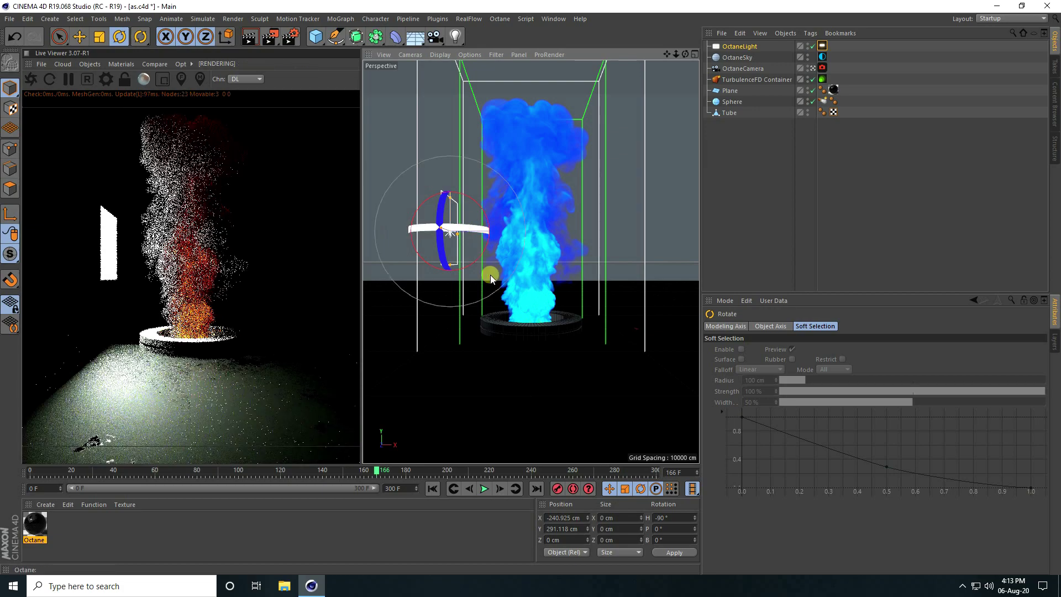
left_click(79, 37)
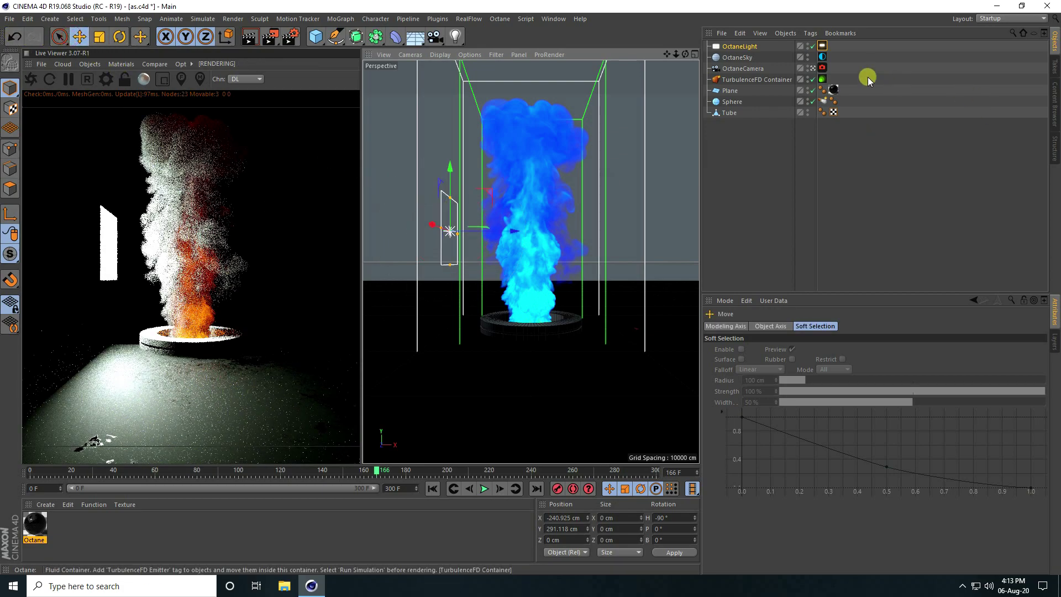
- Assign an Octane RgbSpectrum shader as the area light's texture and open the shader's settings
left_click(823, 47)
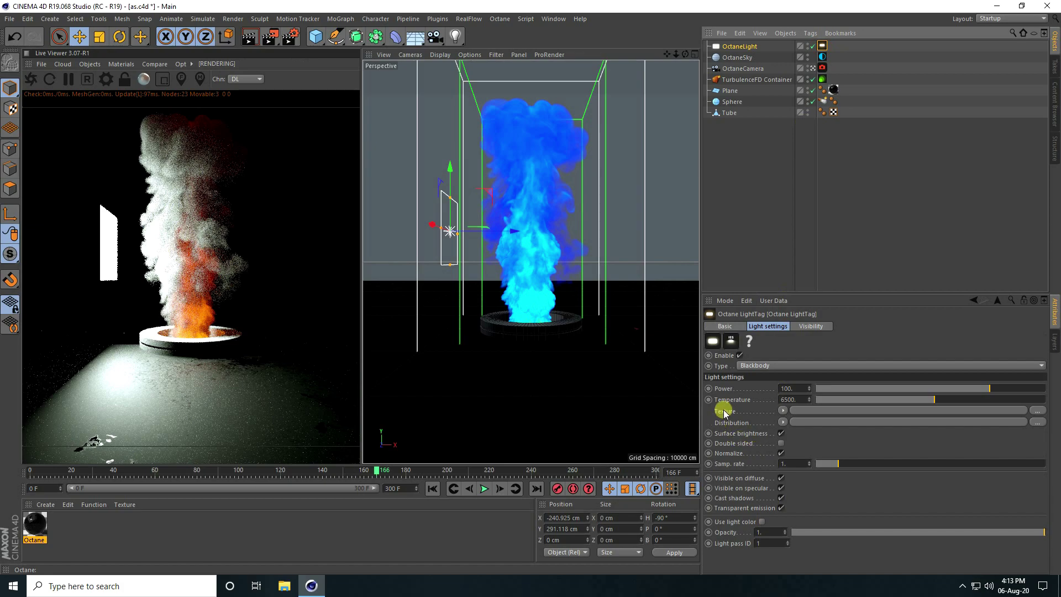
left_click(782, 410)
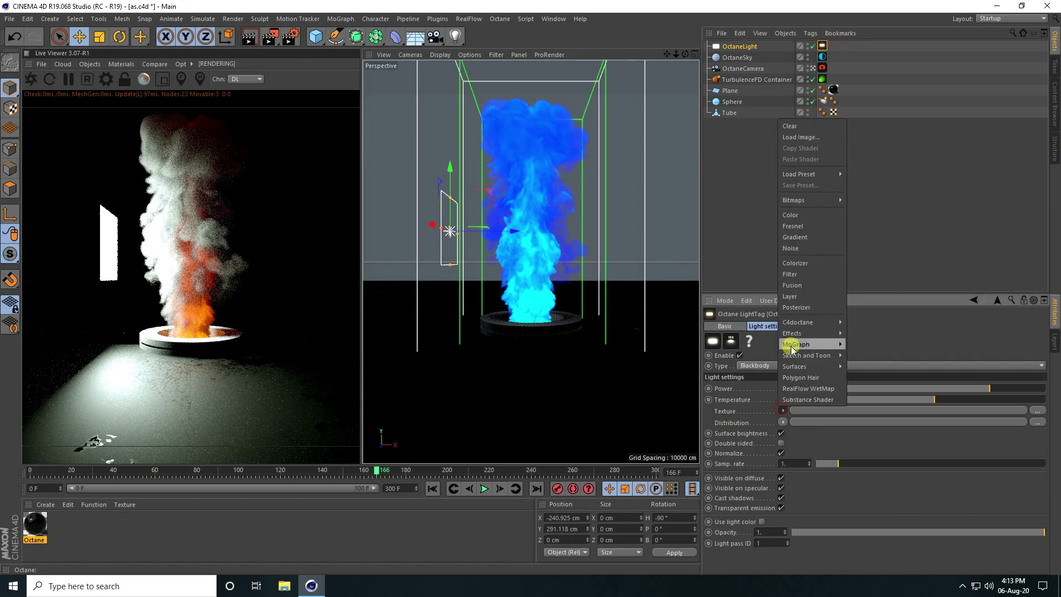
mouse_move(807, 323)
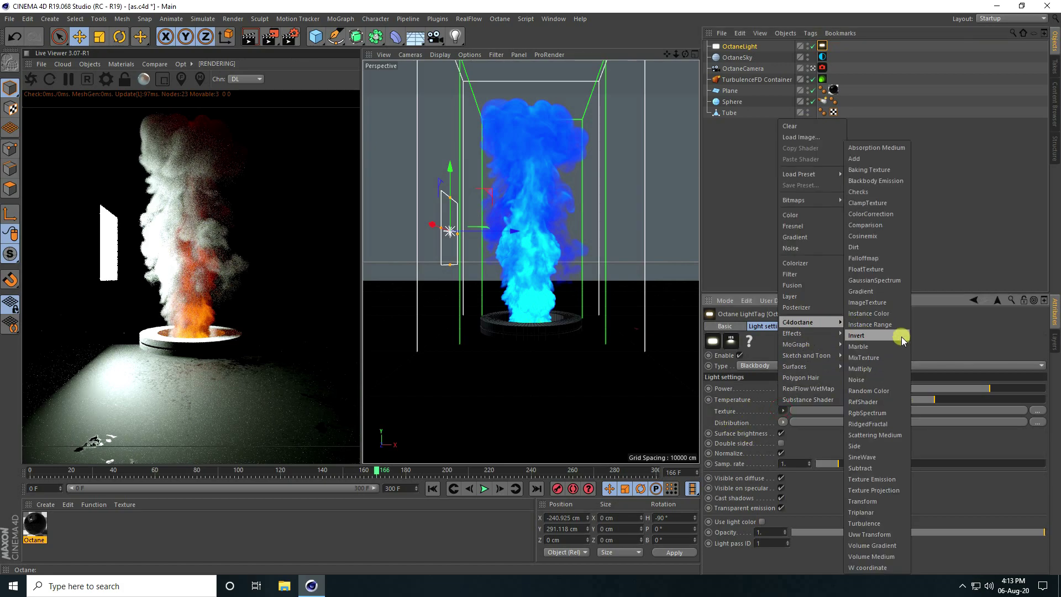
left_click(867, 413)
left_click(794, 420)
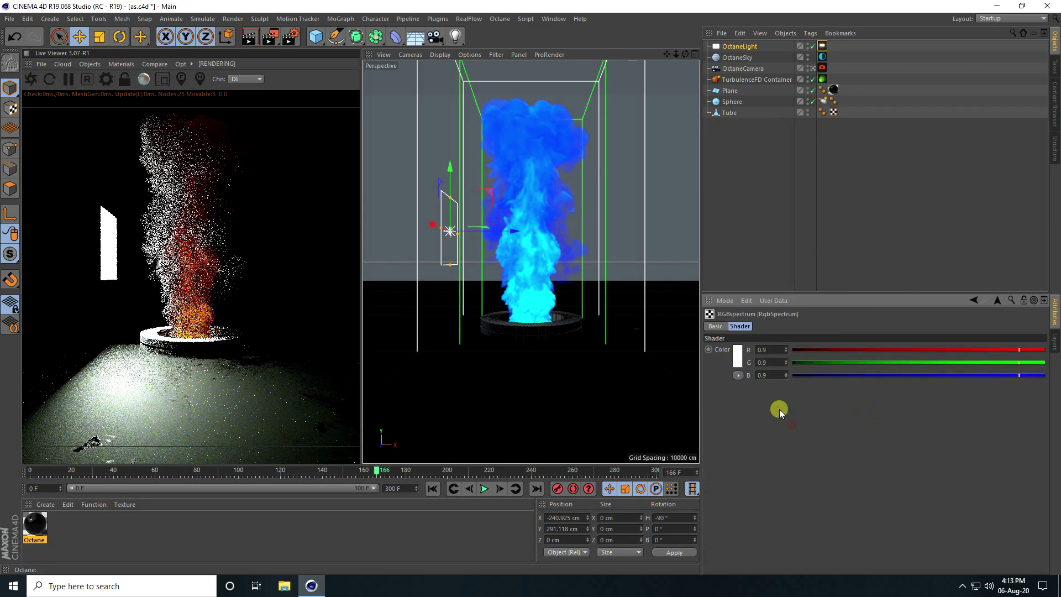
- Set the RgbSpectrum color to a bright sky blue with 100% saturation and value, and return to the light's settings
left_click(736, 355)
left_click_drag(753, 352, 857, 368)
left_click(821, 374)
left_click(690, 354)
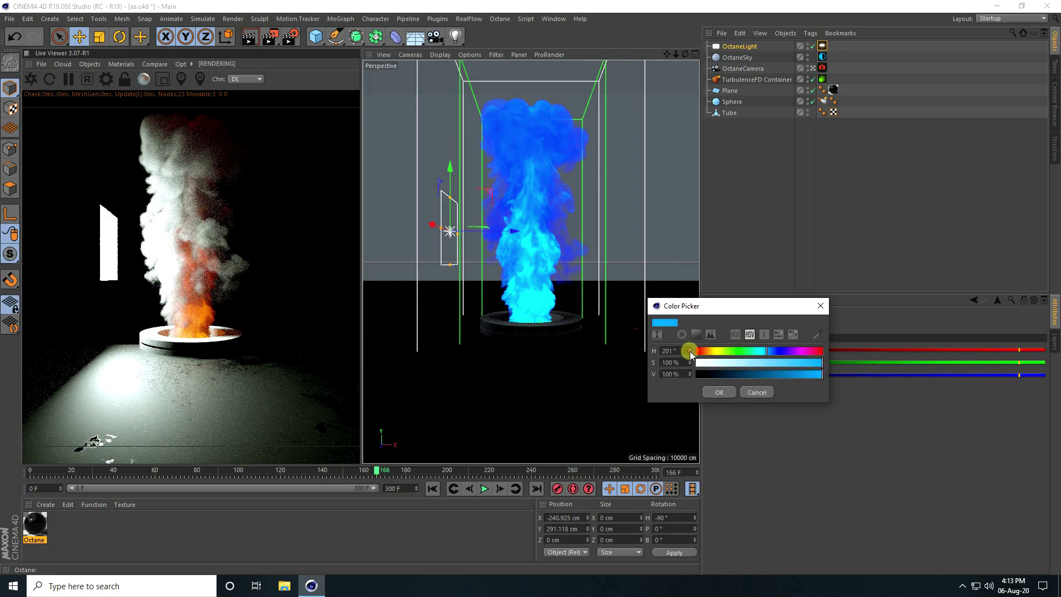
left_click(706, 394)
left_click(974, 301)
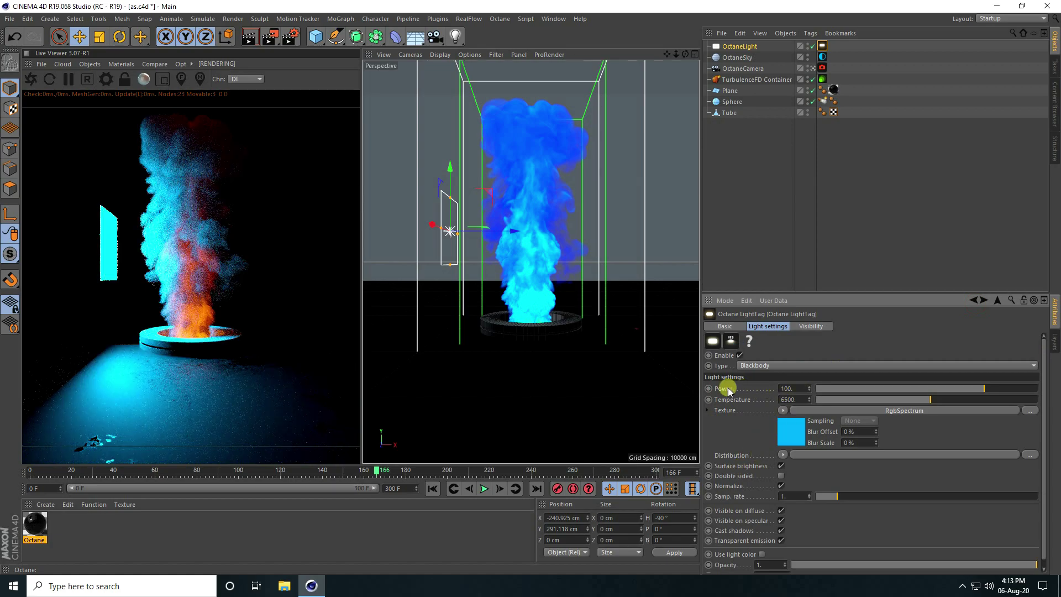
- Lower the blue area light's power to 50 and move it away from the smoke to about X -580 cm
double_click(796, 388)
key("Return")
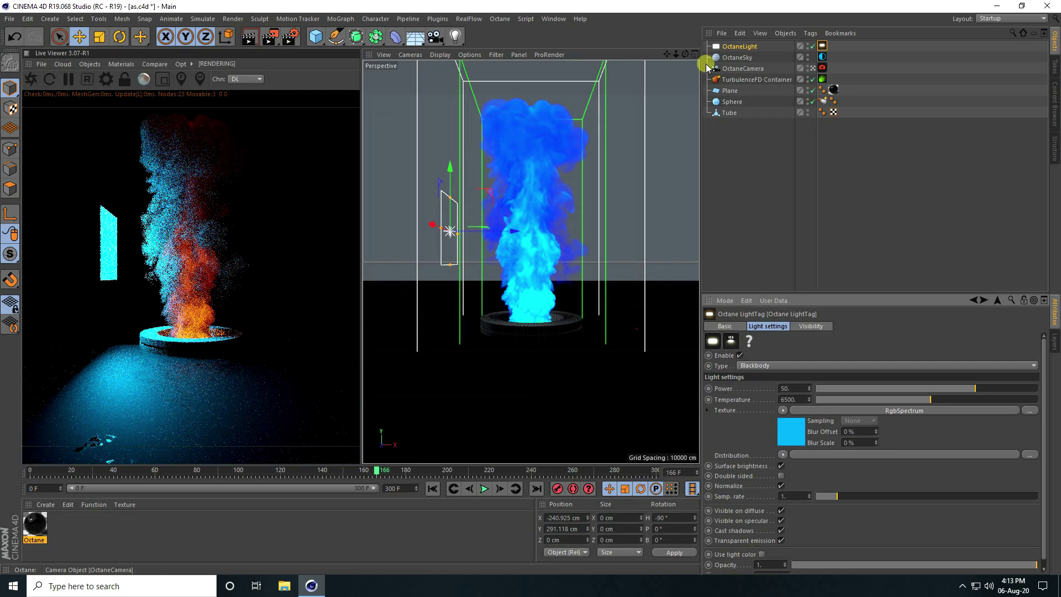
left_click(735, 46)
left_click_drag(497, 230, 403, 231)
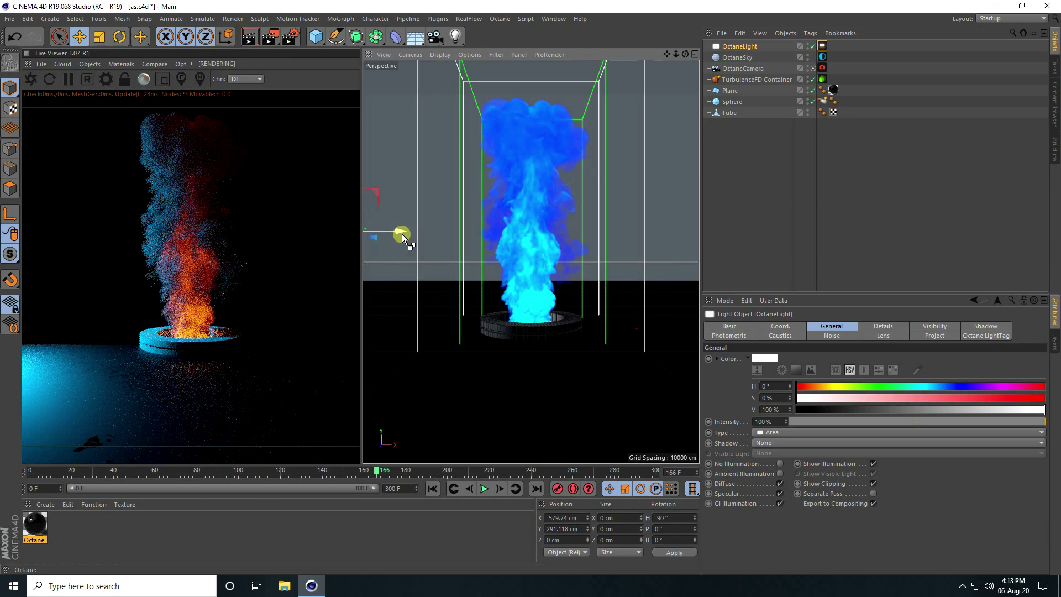
- Duplicate the area light to the opposite side of the smoke at about X 588 cm and set its heading to 90°
left_click_drag(402, 234, 532, 287, "ctrl")
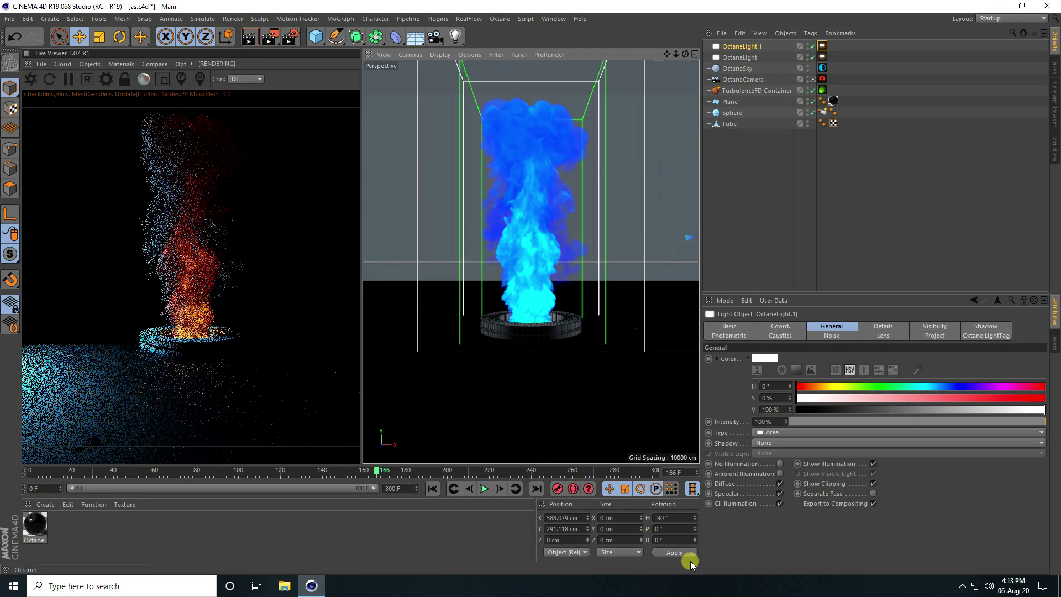
left_click(679, 518)
type("90")
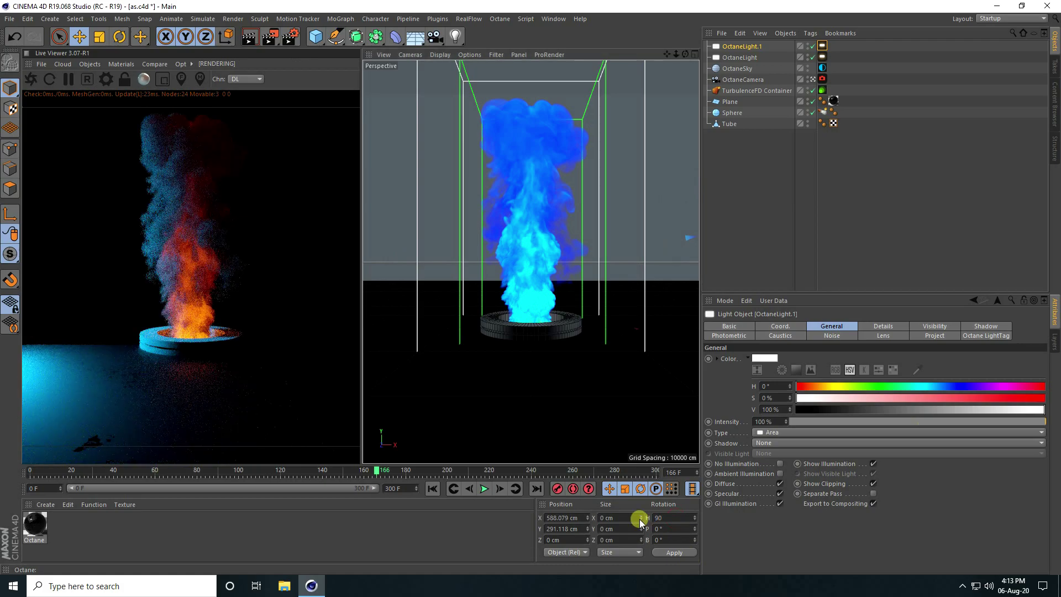
key("Return")
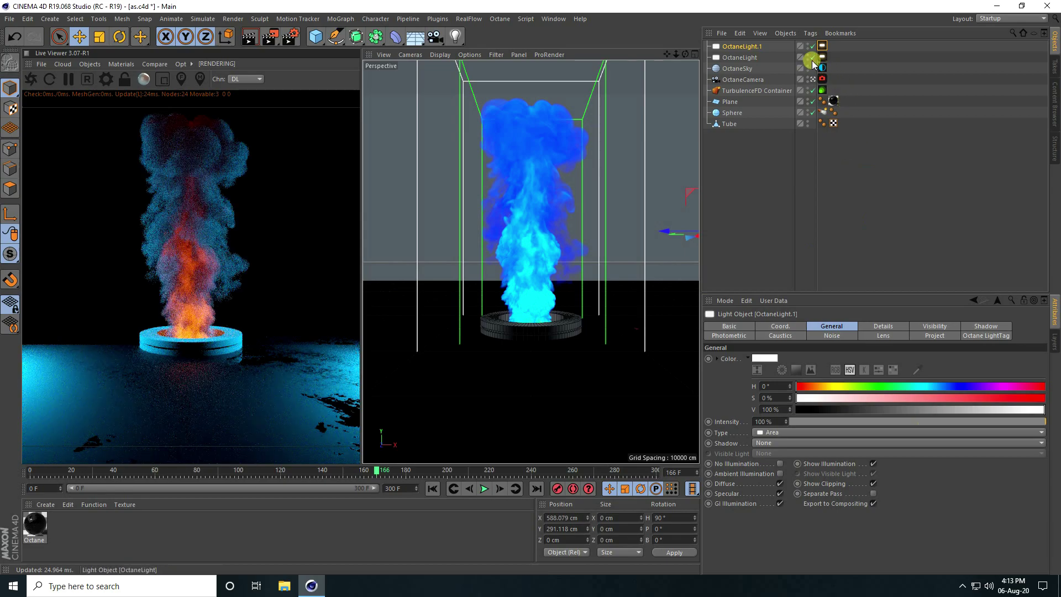
- Change the duplicated light's RgbSpectrum color to pure red, with R 1, G 0 and B 0
left_click(822, 46)
left_click(788, 433)
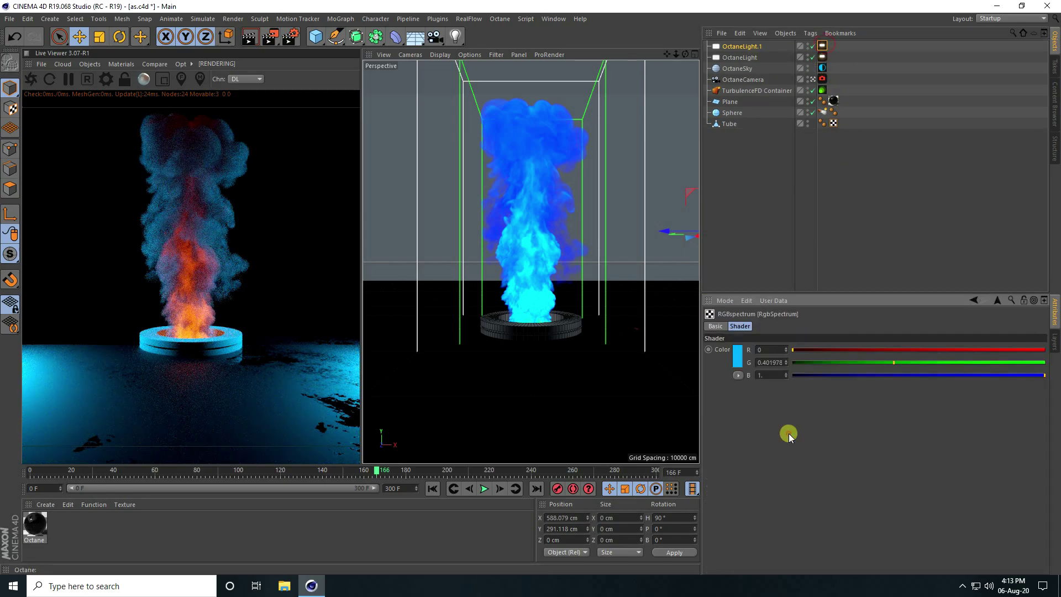
left_click(736, 356)
left_click_drag(754, 357, 838, 353)
left_click(710, 398)
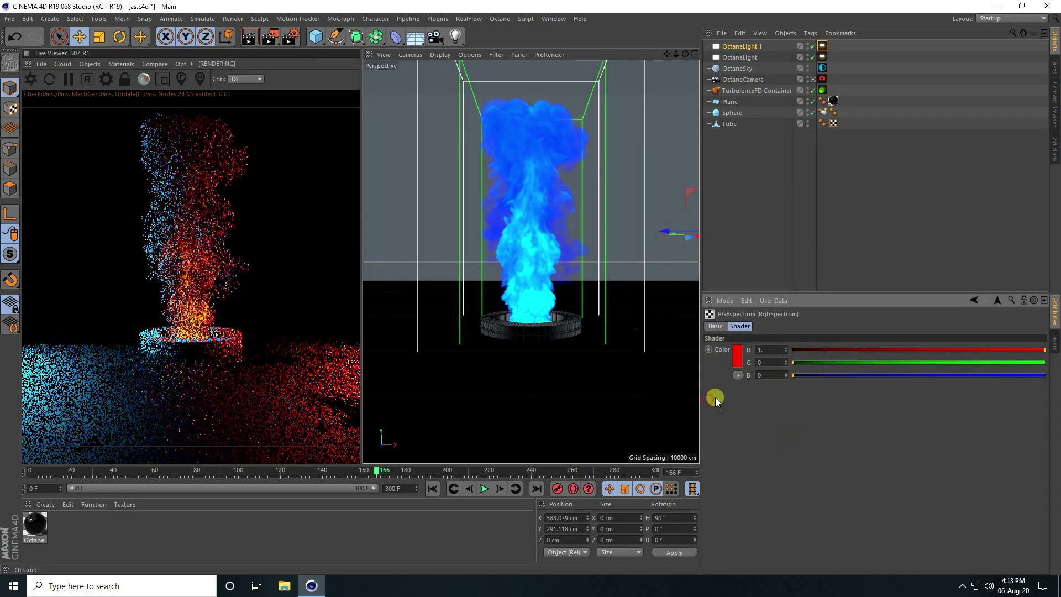
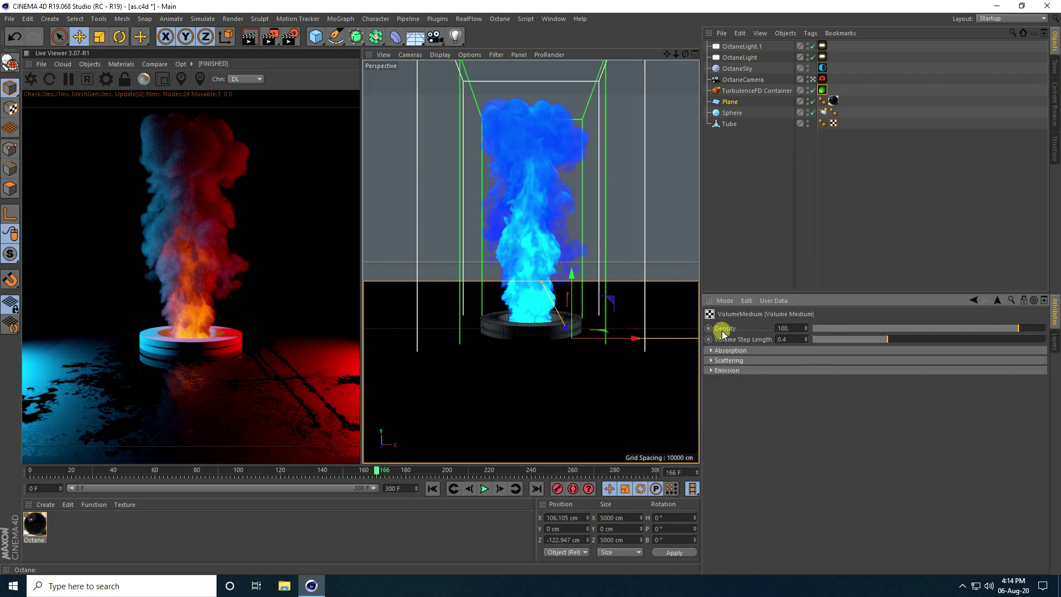
- Set the volume medium's density to 200 and its absorption color to sky blue, hue about 199° with 100% saturation and value
left_click(790, 328)
left_click(717, 352)
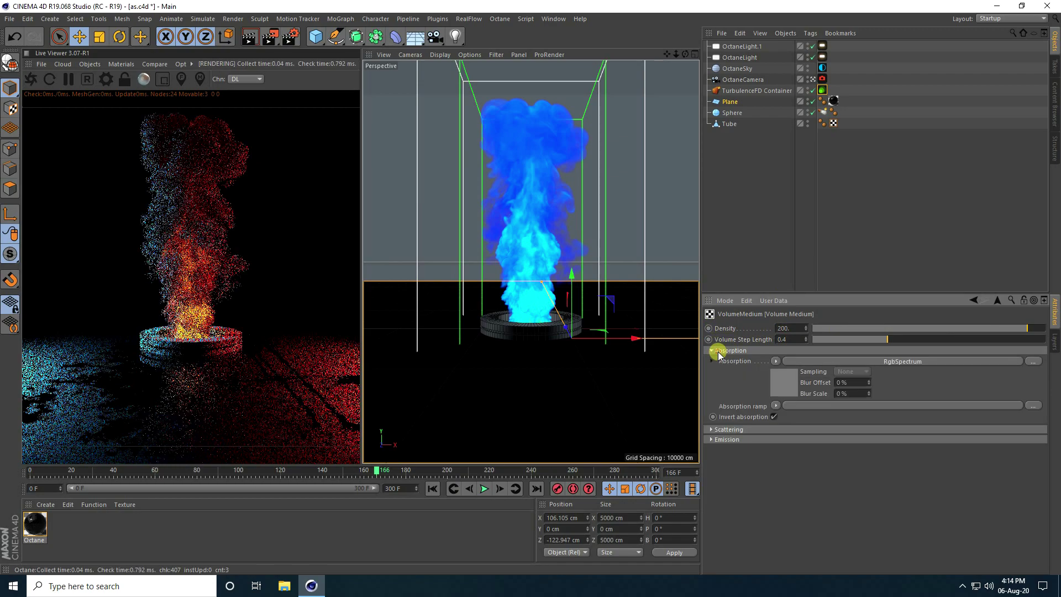
left_click(778, 380)
left_click(737, 350)
left_click(754, 369)
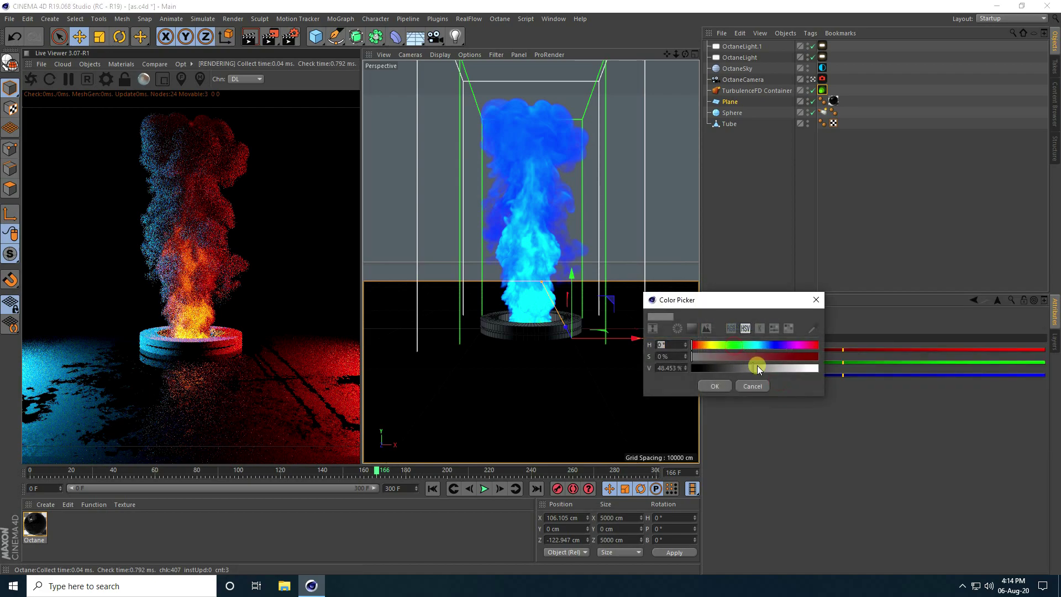
left_click_drag(790, 368, 817, 369)
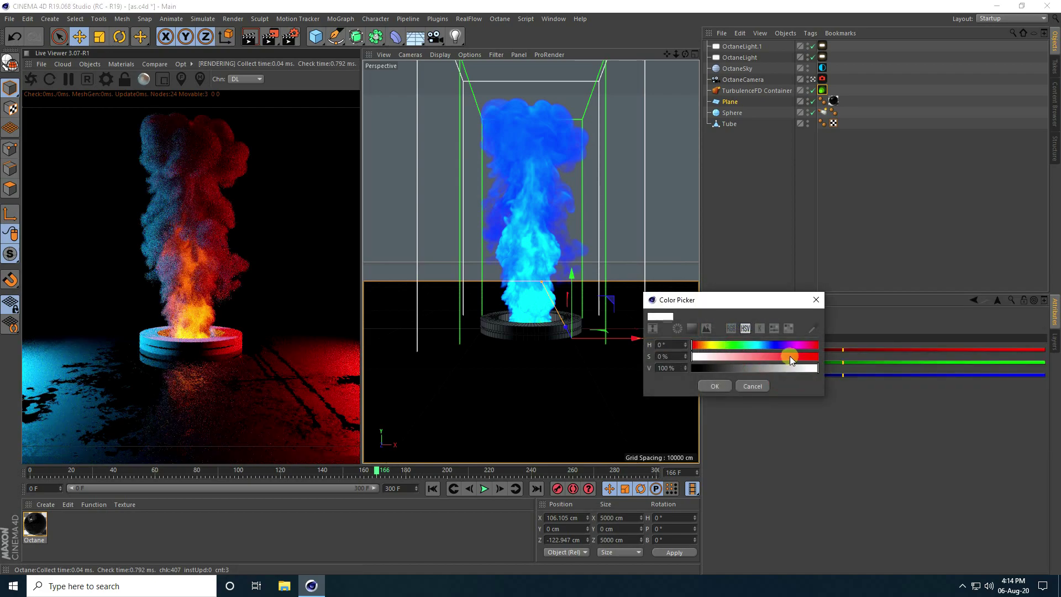
left_click(817, 356)
left_click(758, 344)
left_click_drag(758, 345, 763, 345)
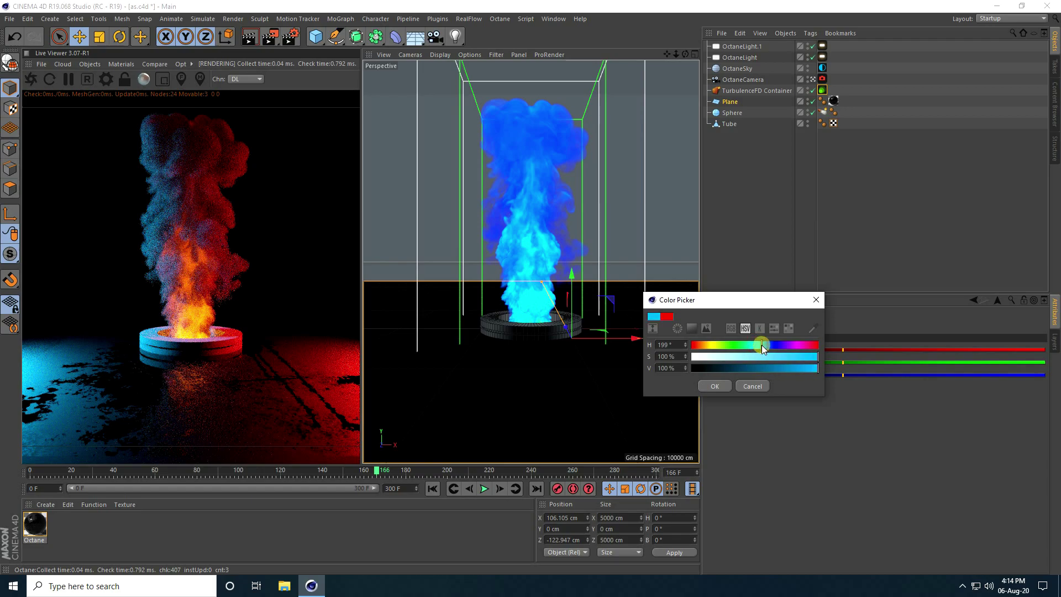
left_click(714, 386)
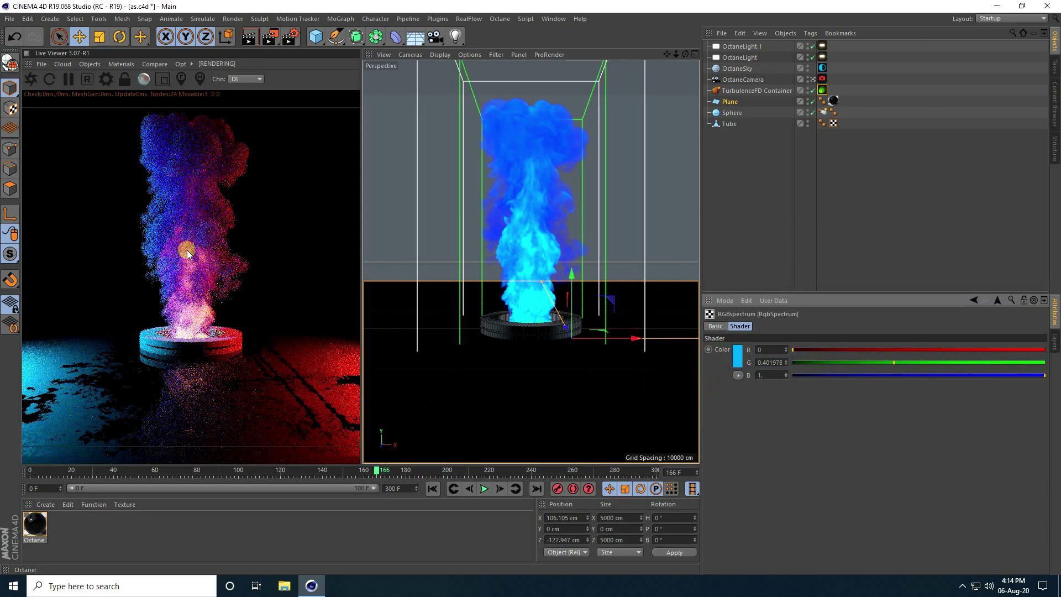
left_click(973, 301)
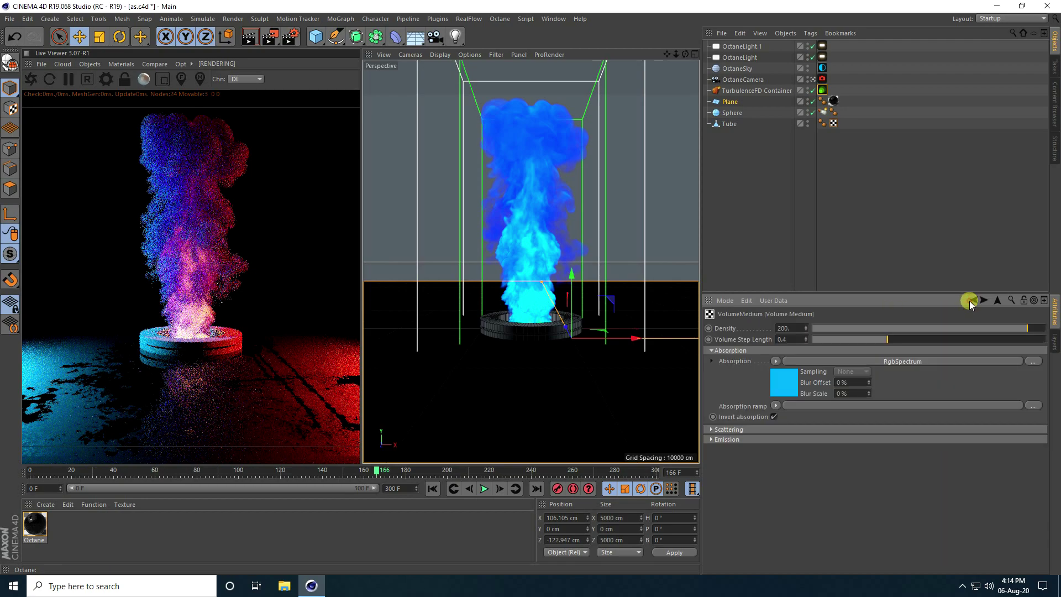
- Set the volume medium's scattering color to pure white at 100% value and return to the medium's settings
left_click(711, 430)
left_click(779, 454)
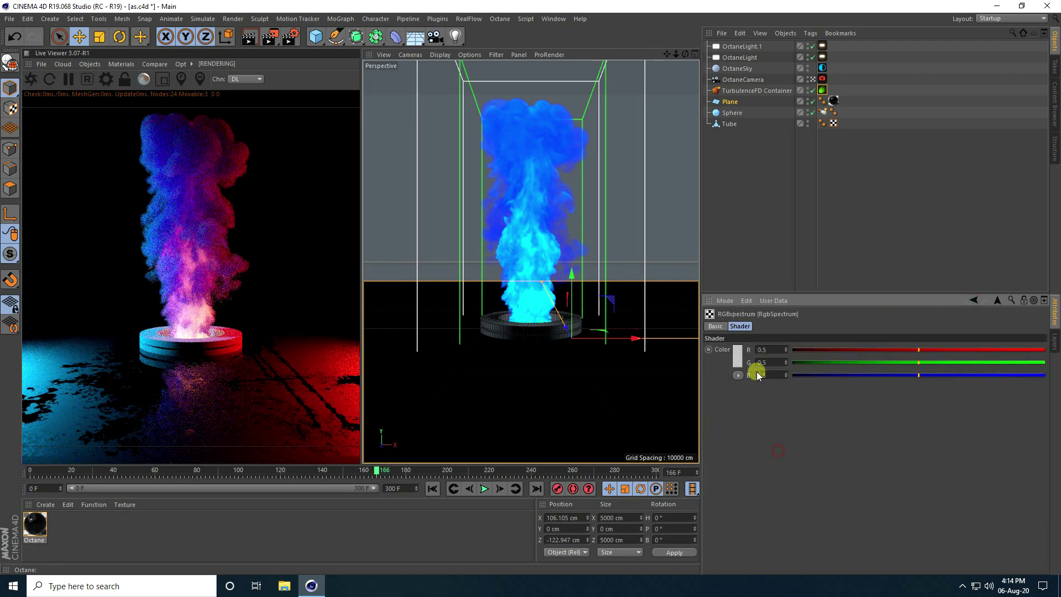
left_click(739, 355)
left_click_drag(790, 377, 836, 376)
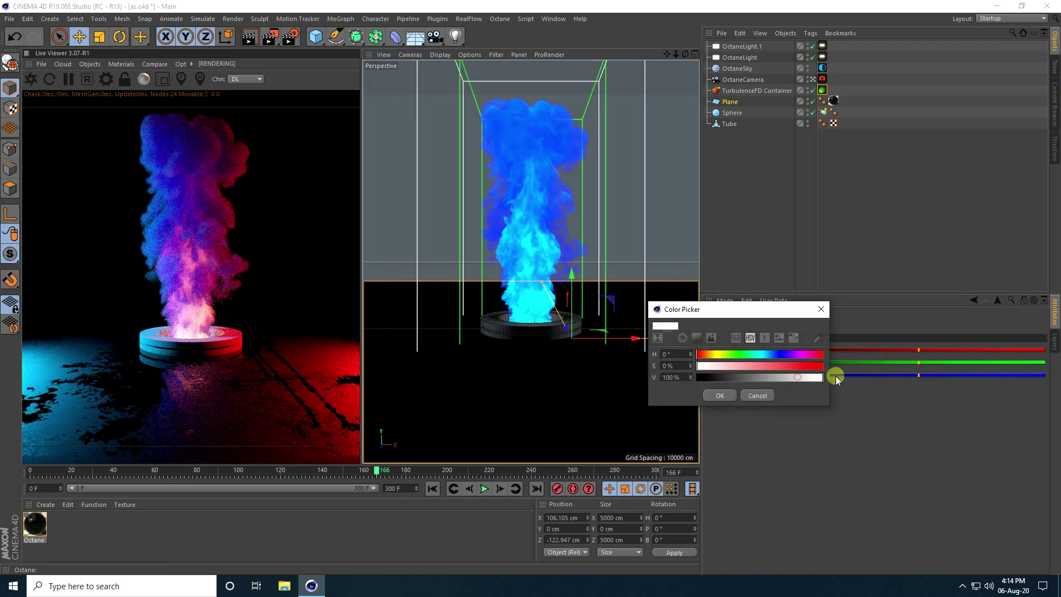
left_click(721, 396)
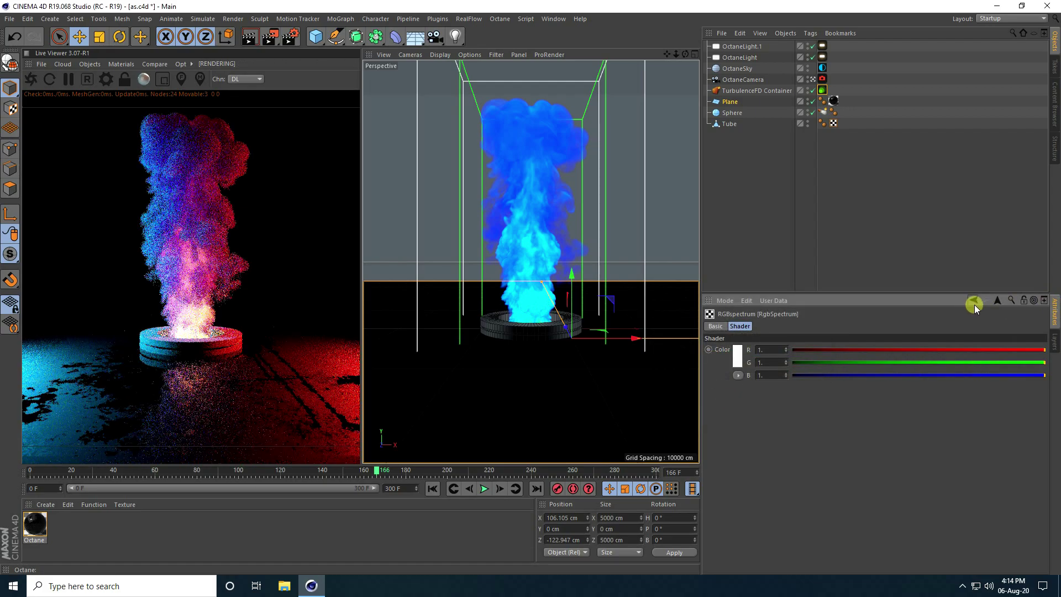
left_click(973, 301)
- Open the emission ramp's volume gradient and recolor its red starting knot to sky blue with hue 200°
left_click(718, 511)
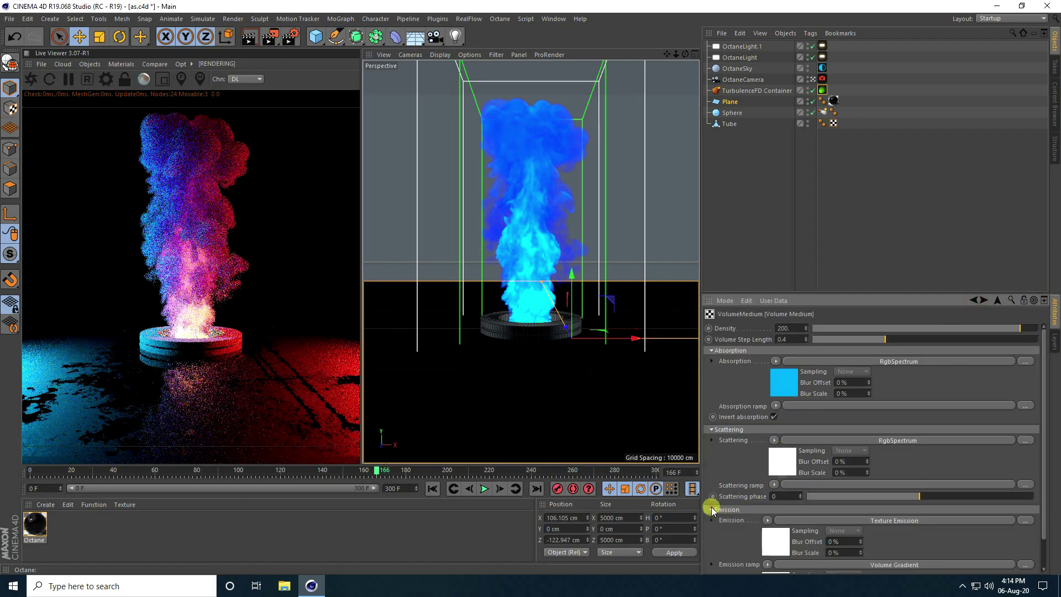
scroll(730, 426, "down", 1)
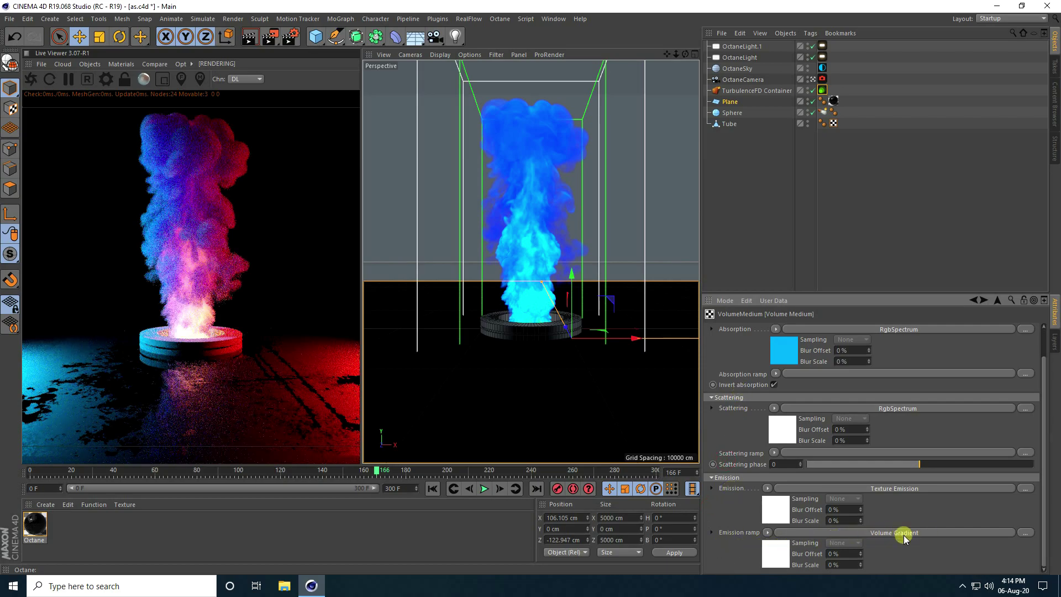
left_click(776, 556)
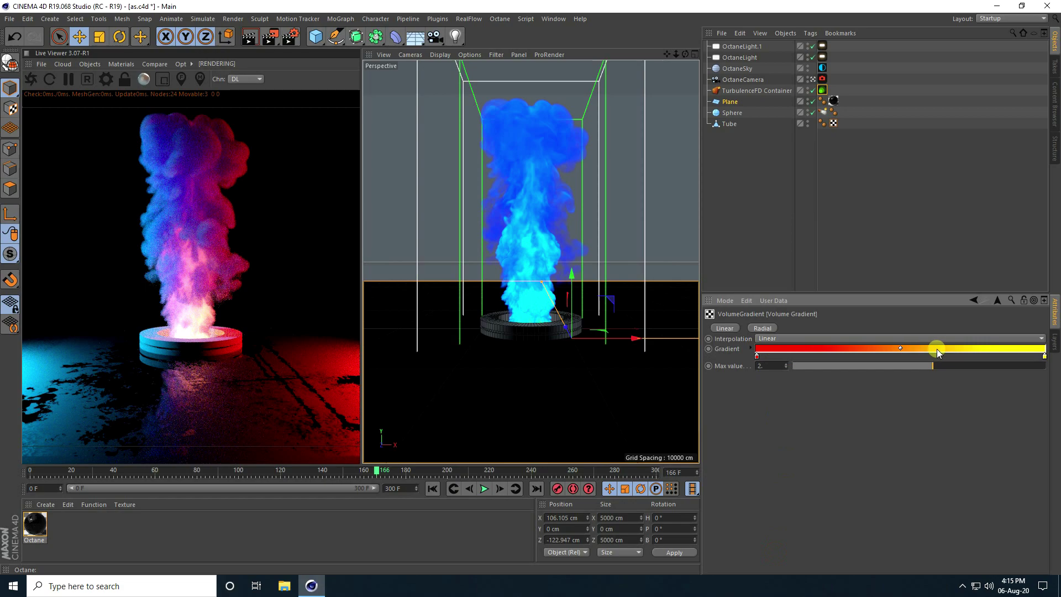
double_click(756, 357)
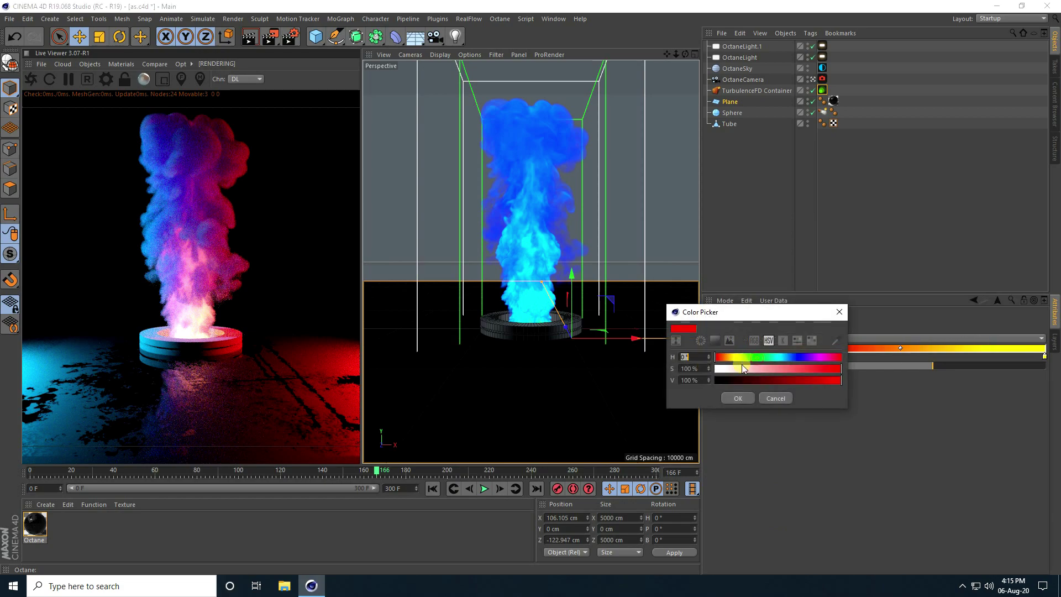
left_click_drag(742, 358, 786, 357)
left_click(697, 359)
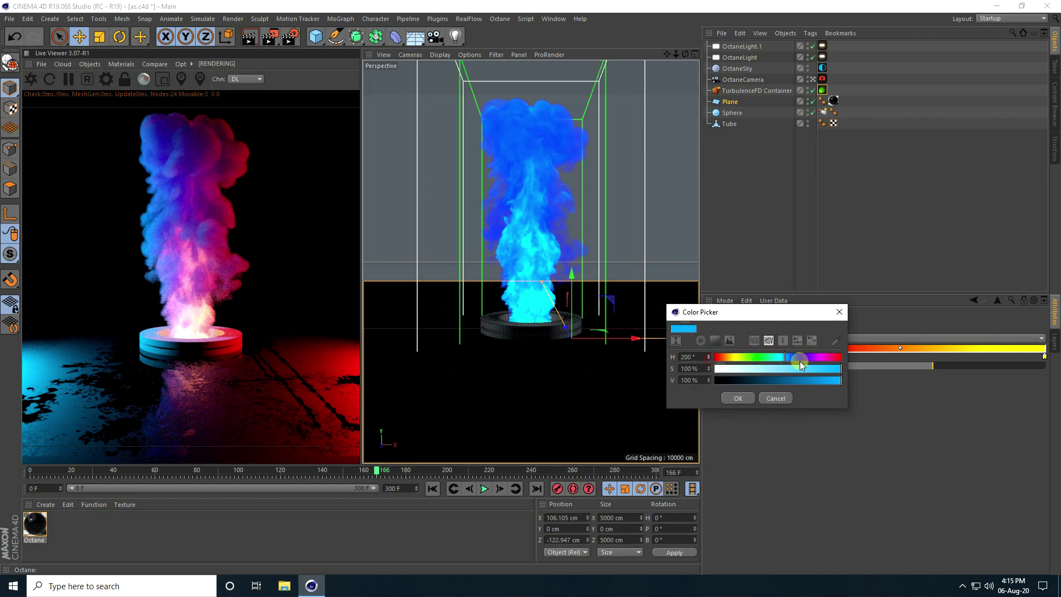
left_click(761, 396)
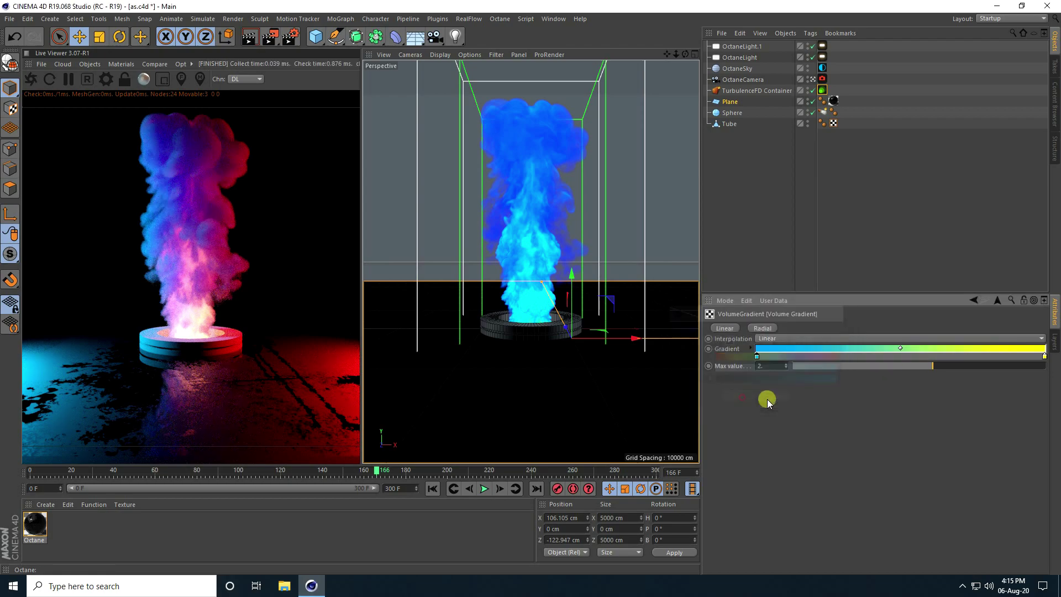
- Recolor the yellow end knot of the emission gradient to red
double_click(1044, 356)
left_click_drag(948, 355, 1036, 357)
left_click(941, 397)
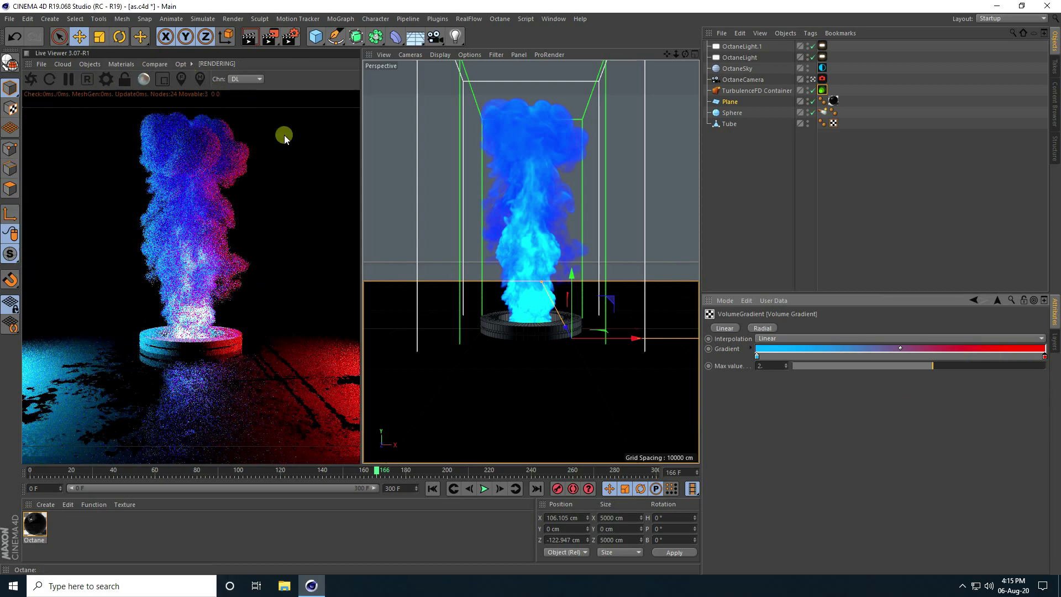
- Switch the Octane kernel to Pathtracing with 1000 max samples, close the settings and widen the Live Viewer slightly
left_click(105, 79)
left_click(23, 48)
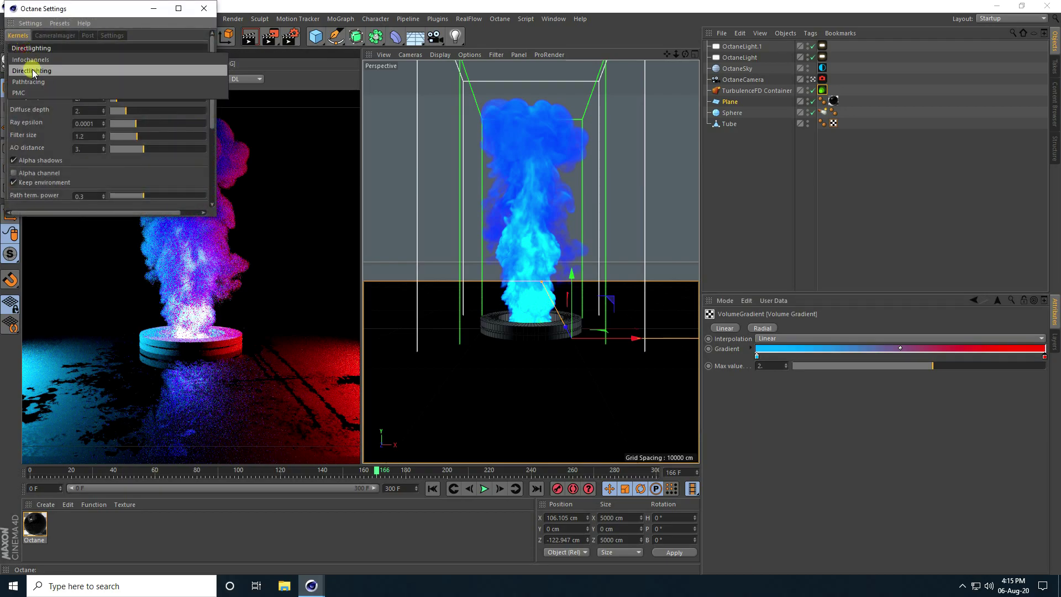
left_click(28, 82)
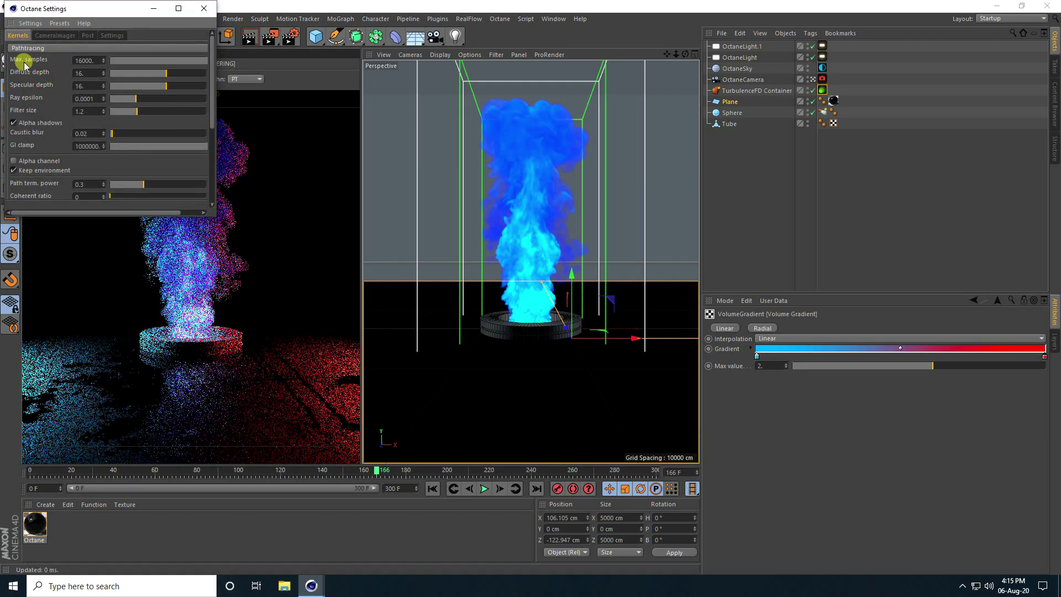
left_click_drag(97, 57, 67, 60)
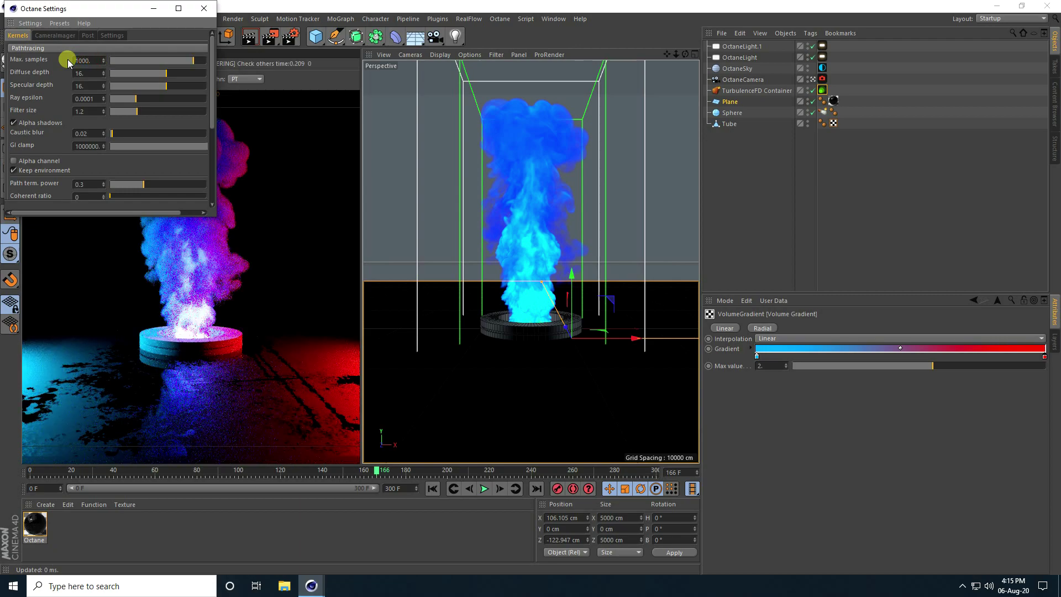
left_click(207, 9)
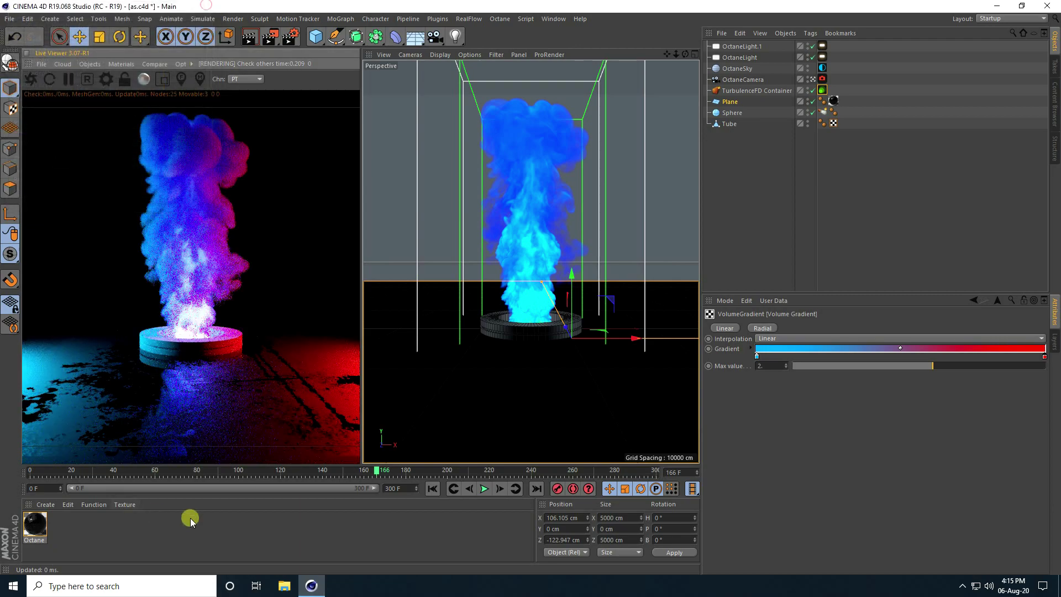
left_click_drag(362, 305, 410, 310)
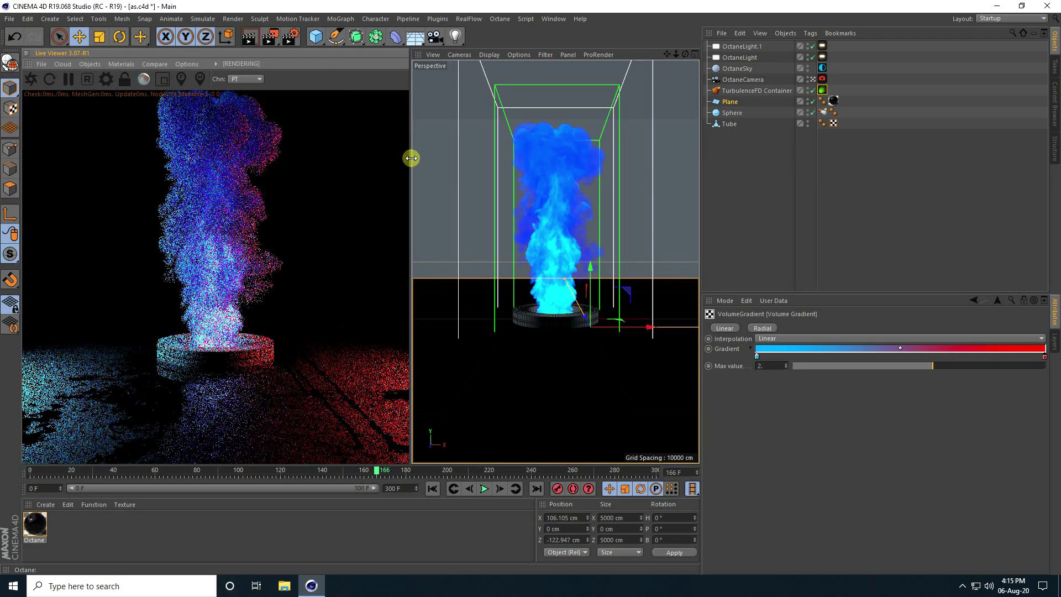
left_click_drag(411, 158, 374, 159)
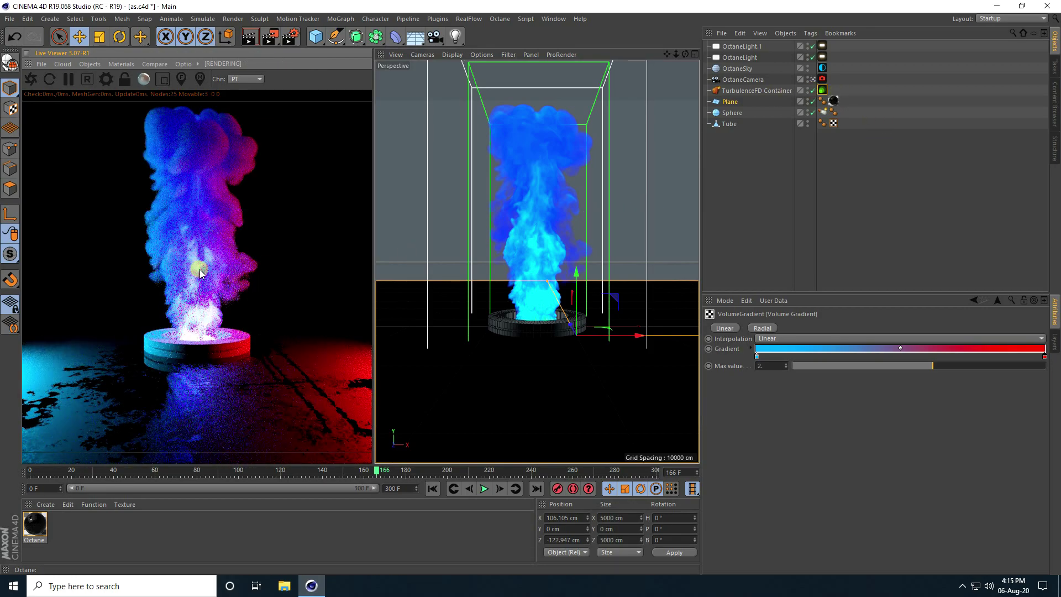
- Enable post processing on the Octane camera and open its bloom power for editing
left_click(823, 79)
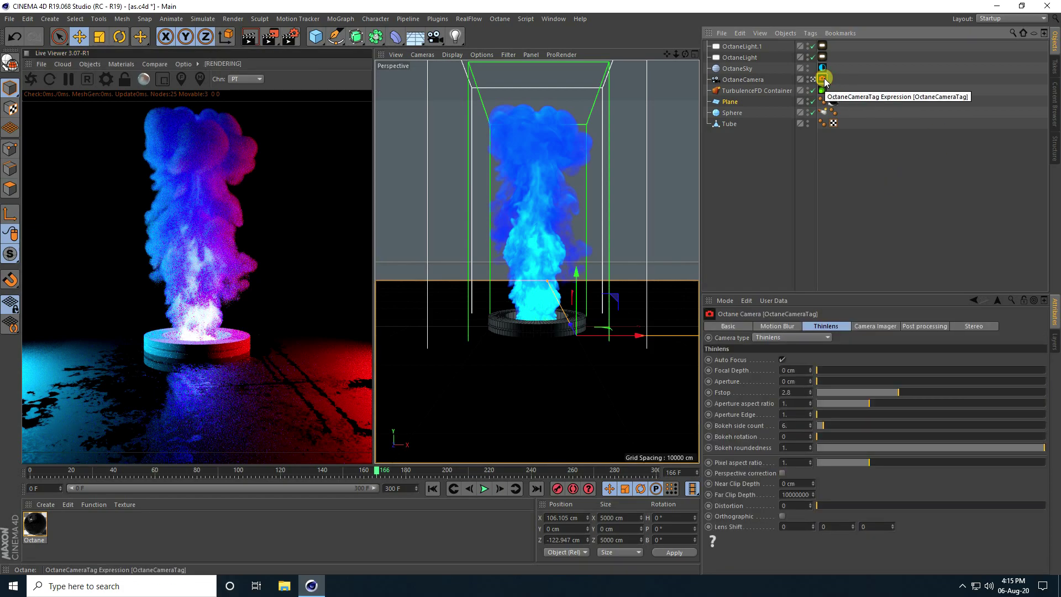
left_click(930, 327)
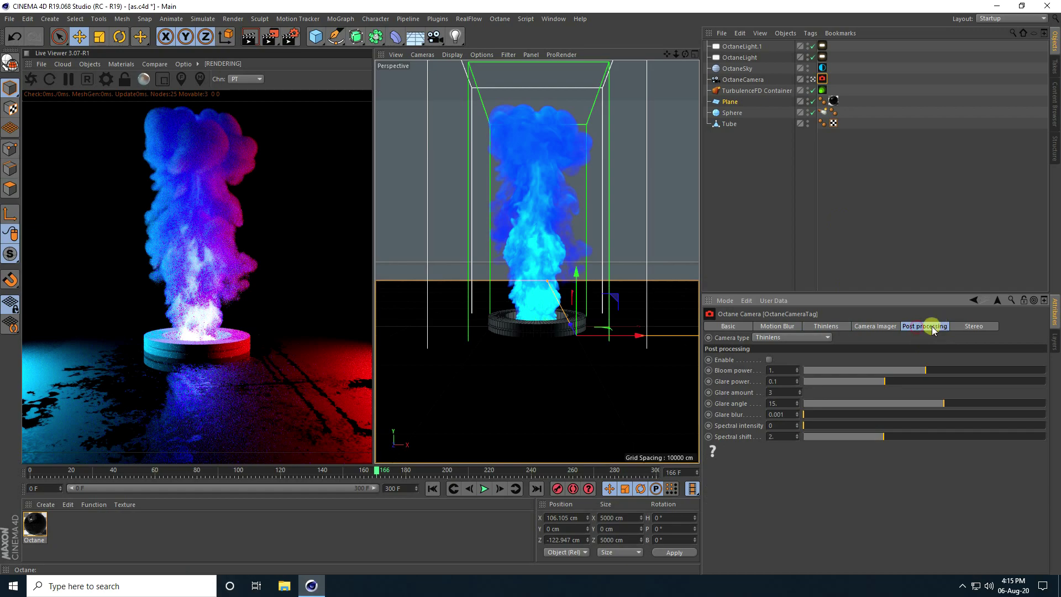
left_click(770, 359)
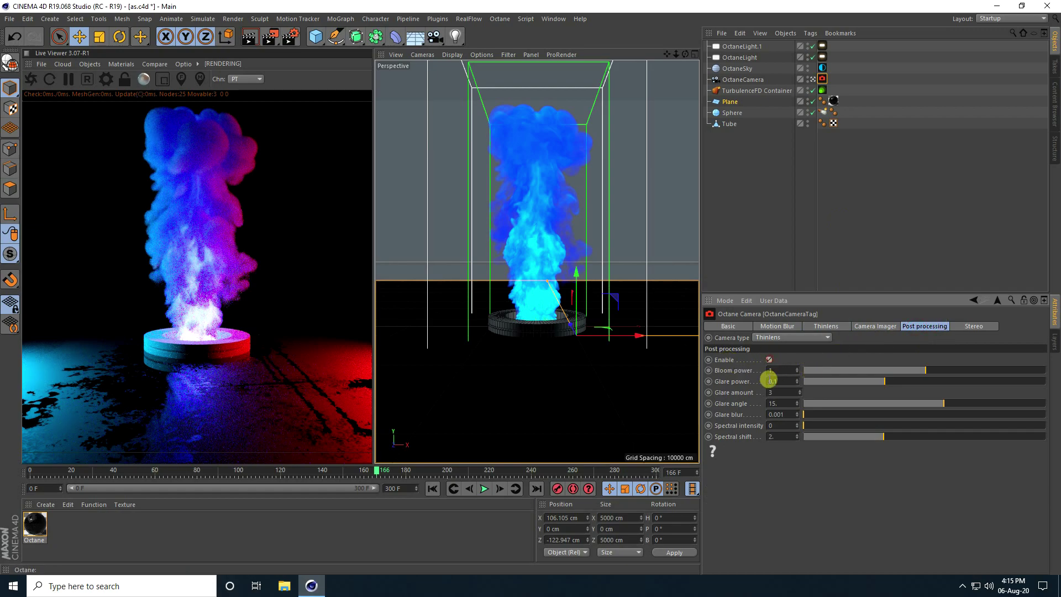
left_click(789, 369)
- Enable the Octane camera's Camera Imager and set both its exposure and gamma to 0.9
left_click(877, 327)
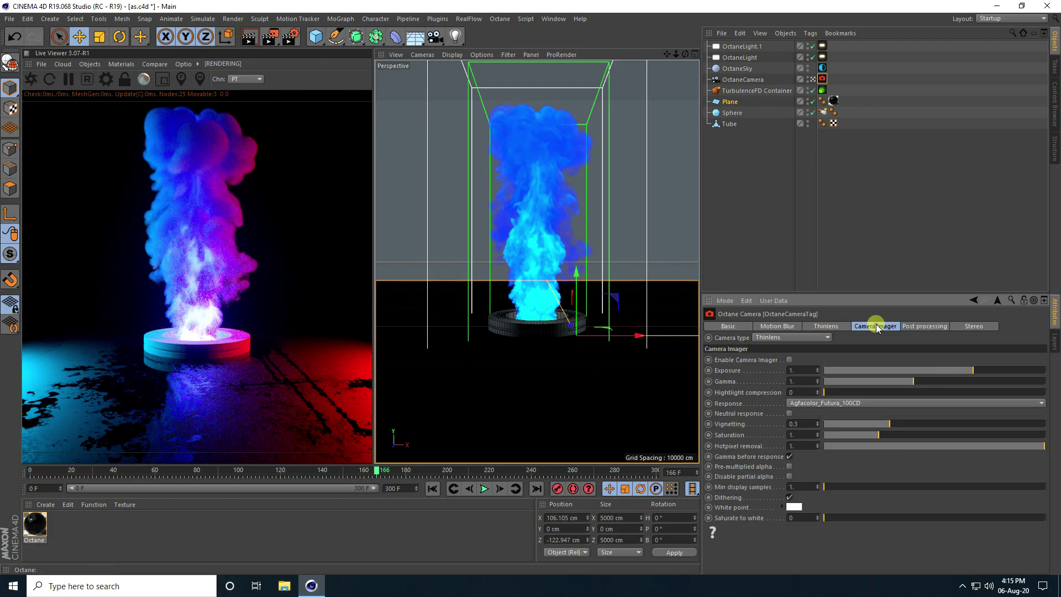
left_click(789, 359)
left_click(794, 369)
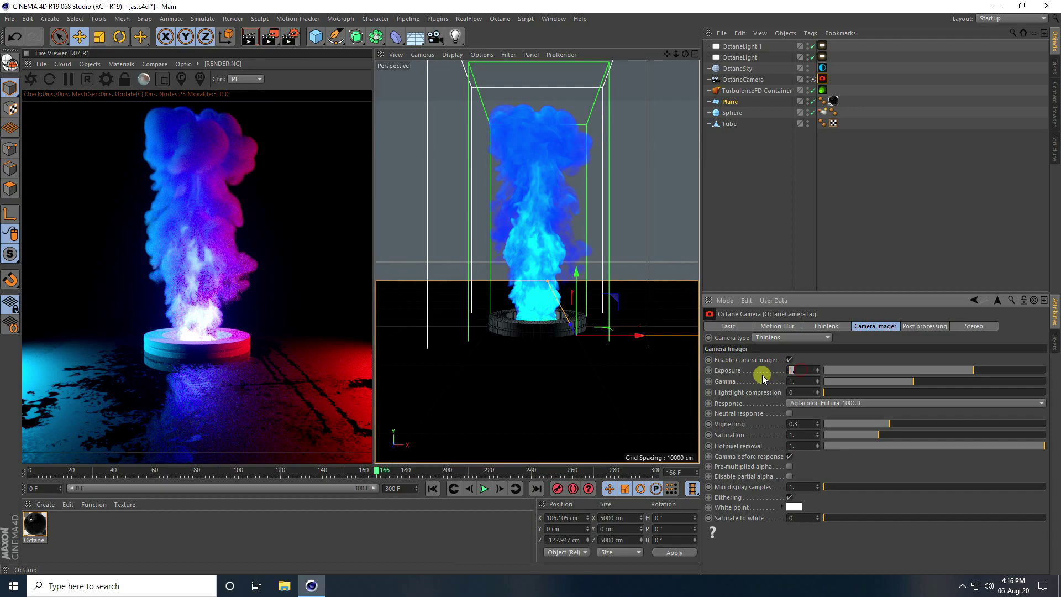
left_click(796, 381)
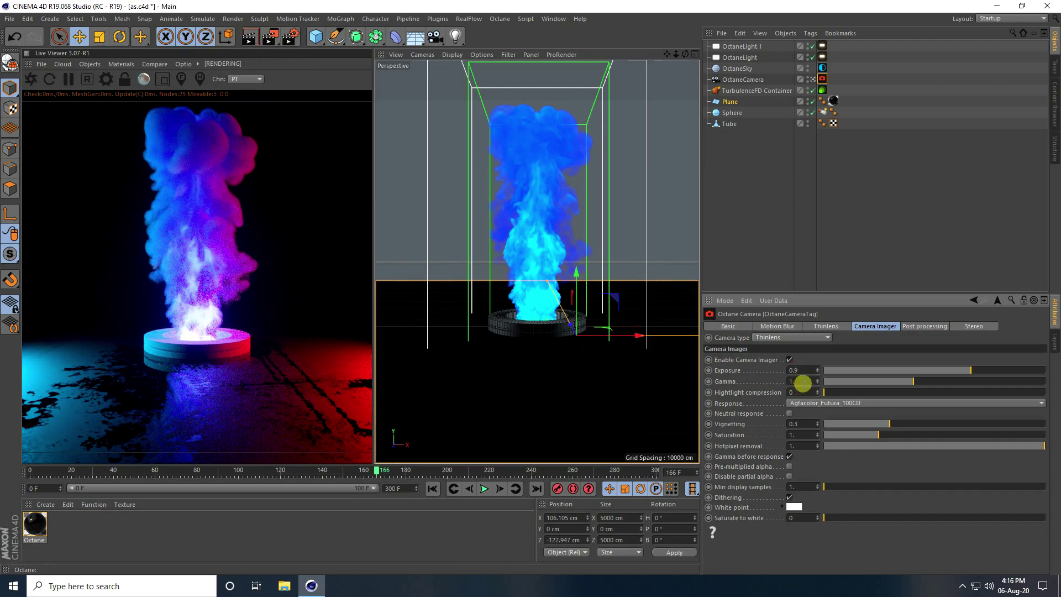
key("Return")
- Enable Neutral response in the Camera Imager and set Saturate to white to 0.1
left_click(789, 413)
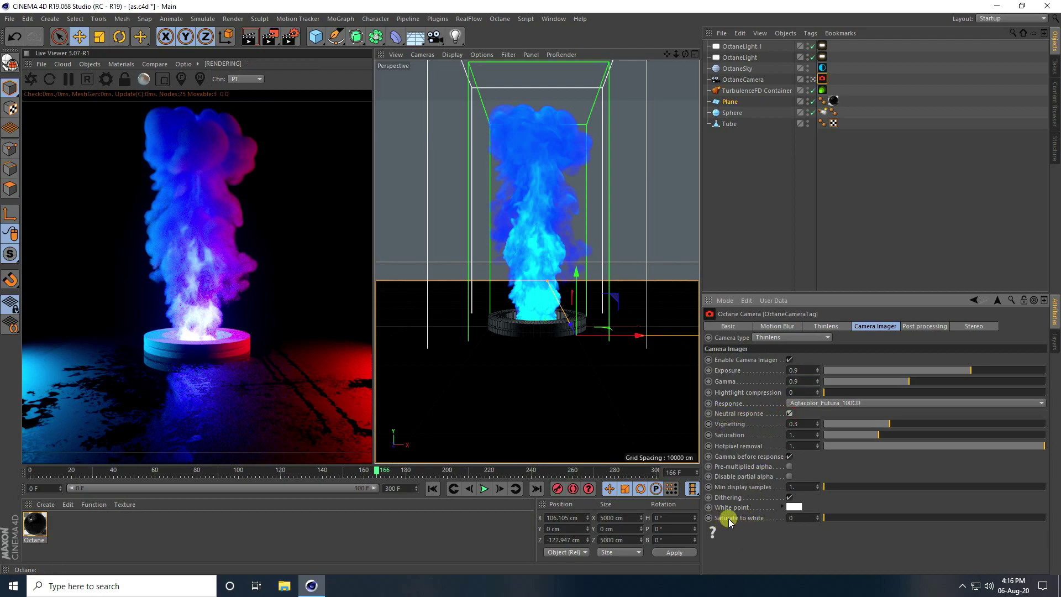
double_click(796, 517)
type(".1")
key("Return")
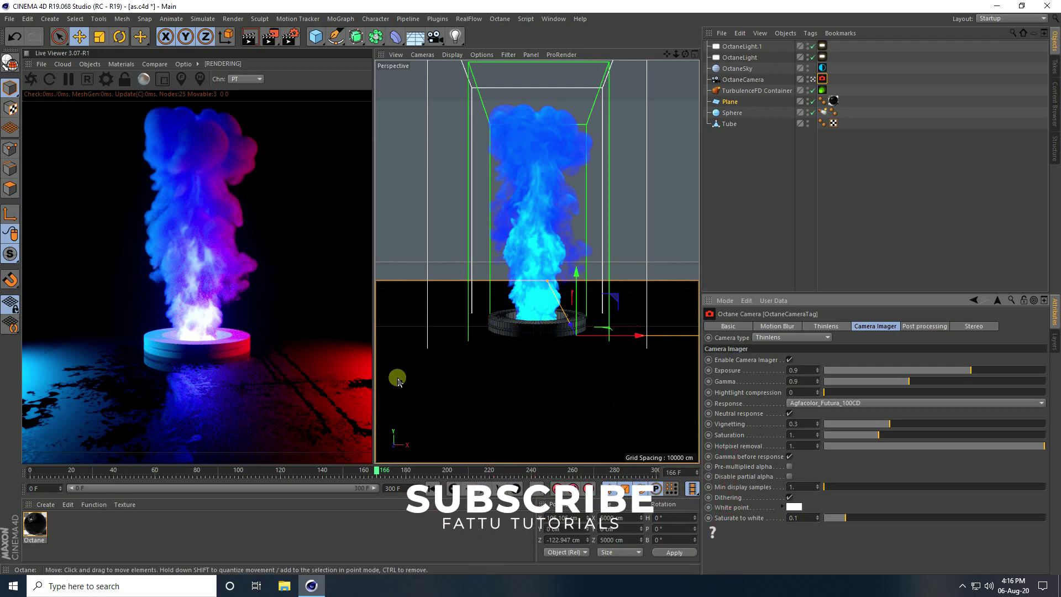
- Create a new Octane material and add a Blackbody Emission to its Emission channel
left_click(45, 505)
mouse_move(133, 424)
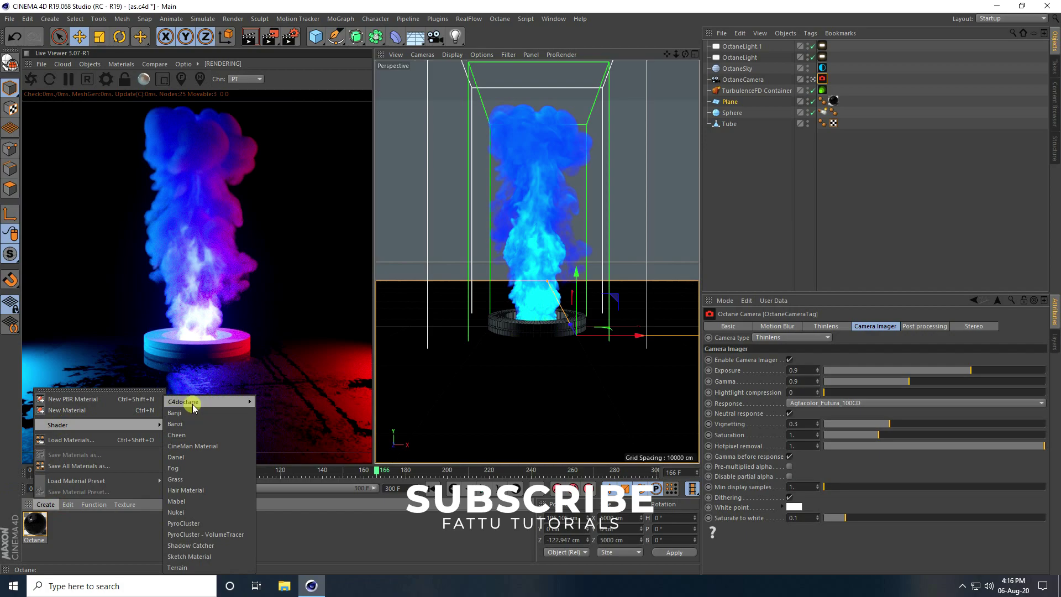
mouse_move(193, 406)
left_click(285, 402)
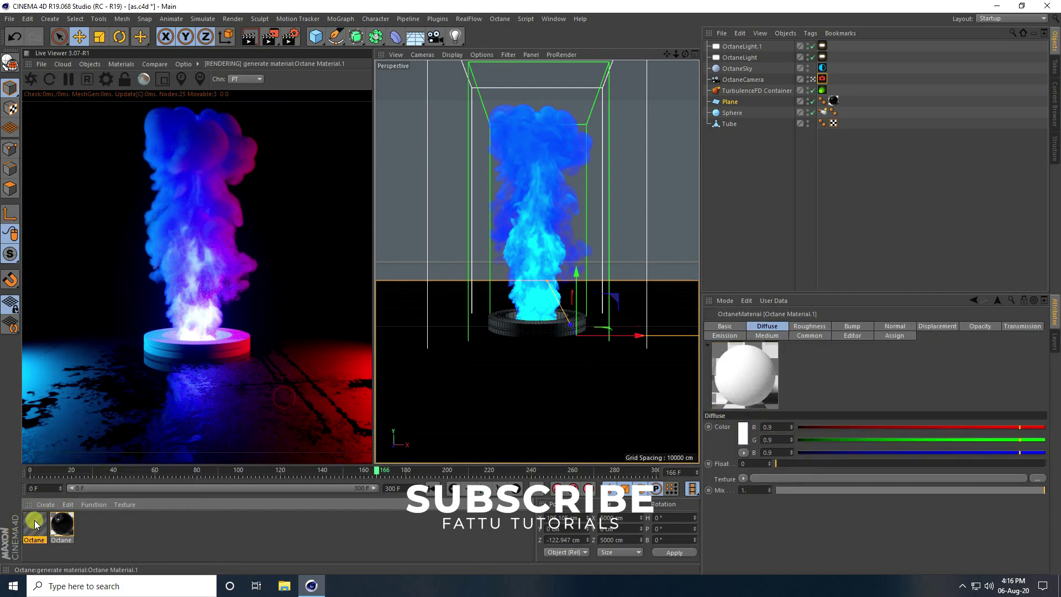
double_click(35, 522)
left_click(189, 286)
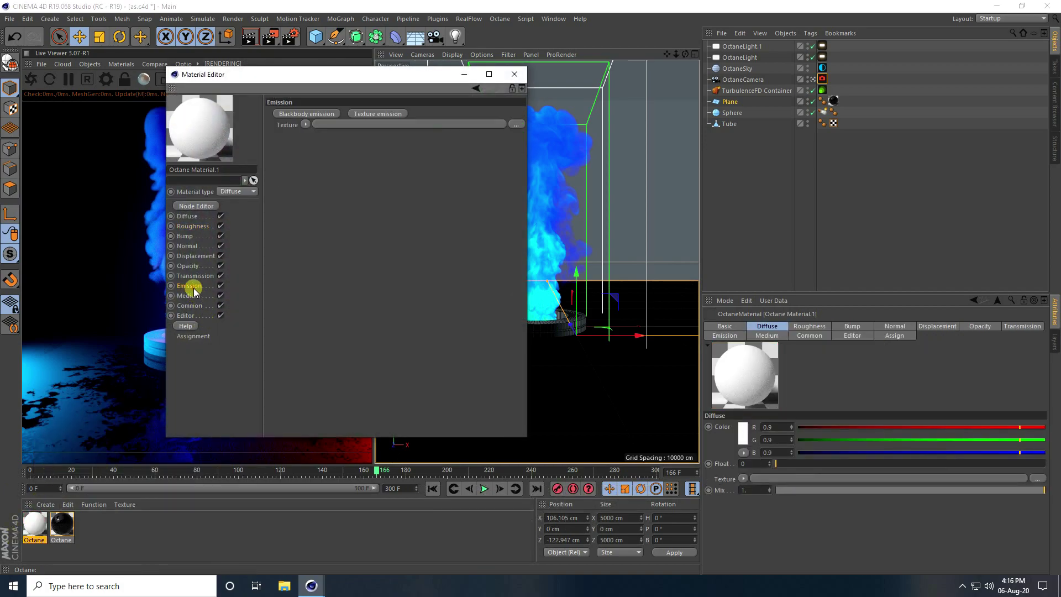
left_click(284, 114)
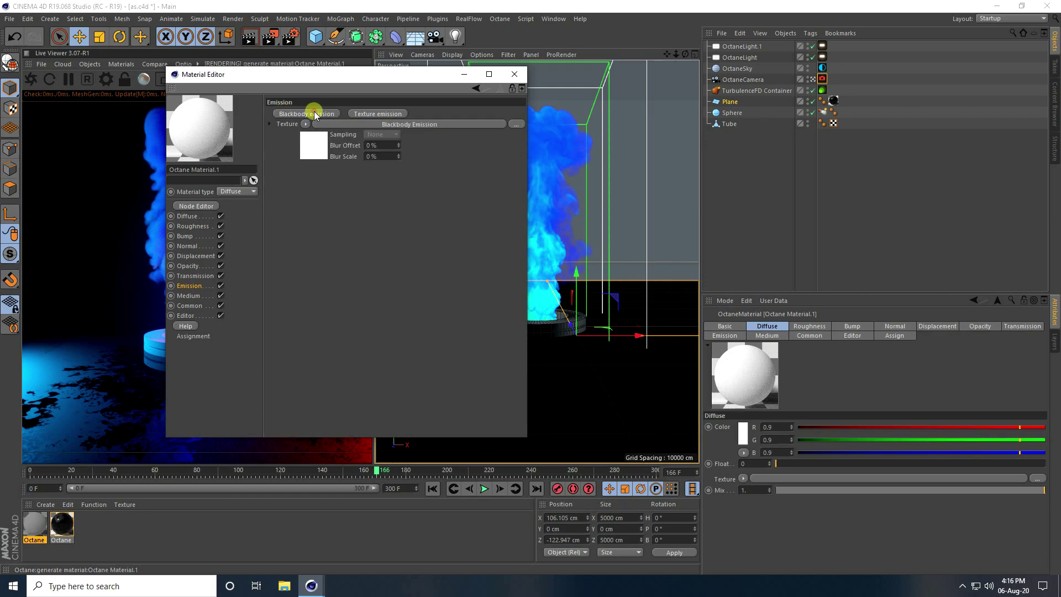
- Load an RgbSpectrum as the blackbody emission's texture and color it sky blue with hue 200° and saturation 100%
left_click(304, 145)
left_click(344, 142)
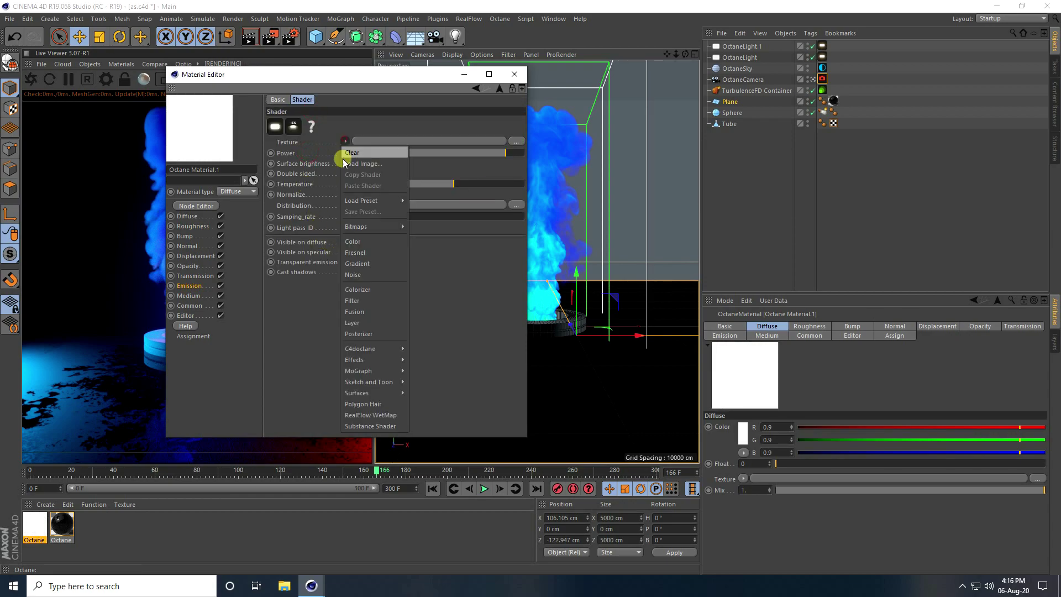
mouse_move(359, 348)
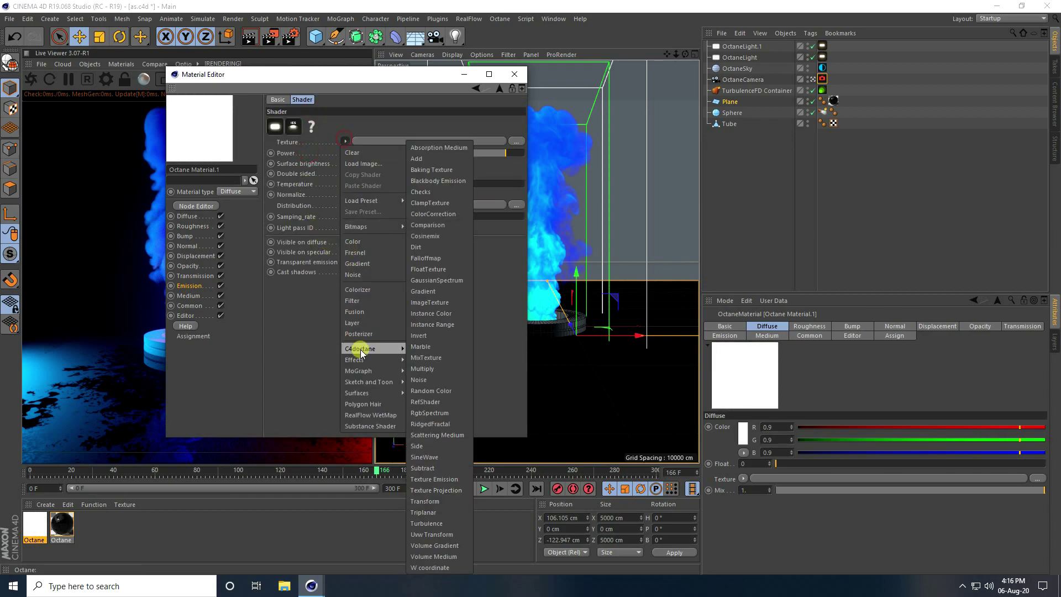
left_click(425, 413)
left_click(352, 162)
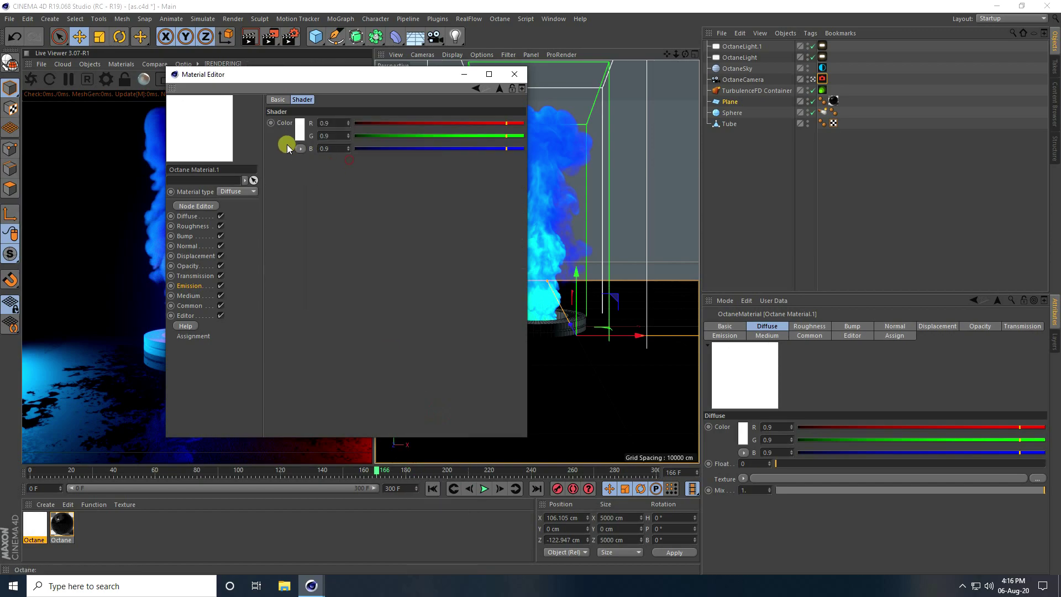
left_click(300, 127)
left_click_drag(313, 127, 333, 127)
left_click_drag(251, 127, 413, 140)
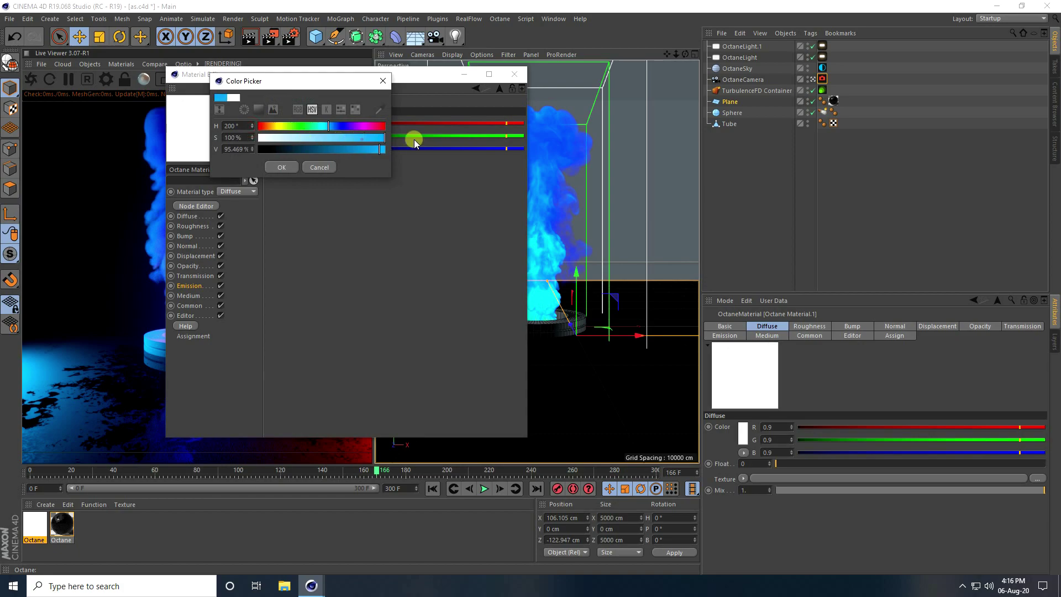
left_click(282, 167)
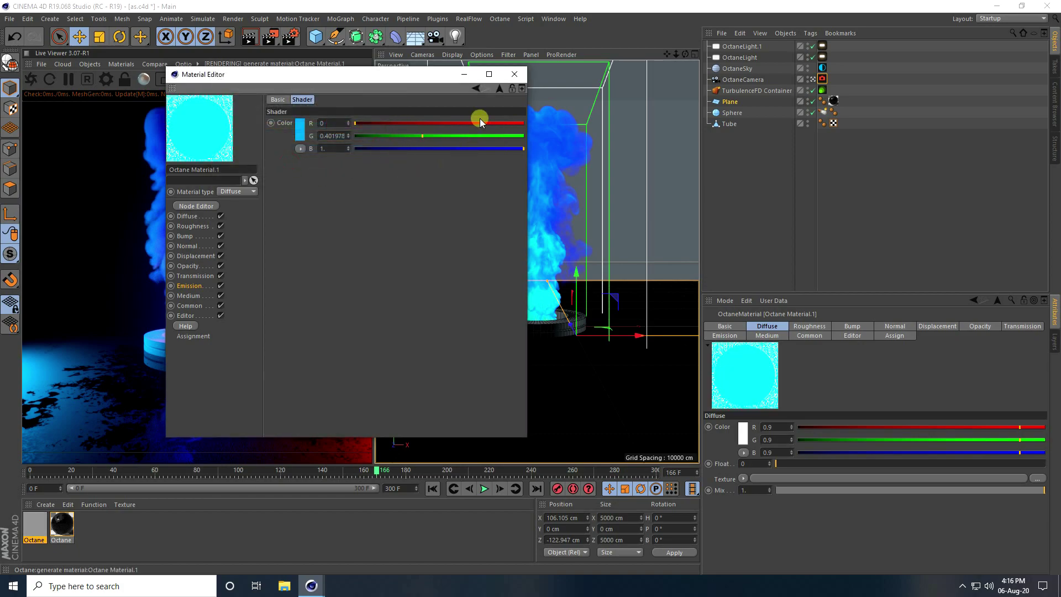
- Set the blue emission's power to 50, enable Surface brightness and close the Material Editor
left_click(250, 180)
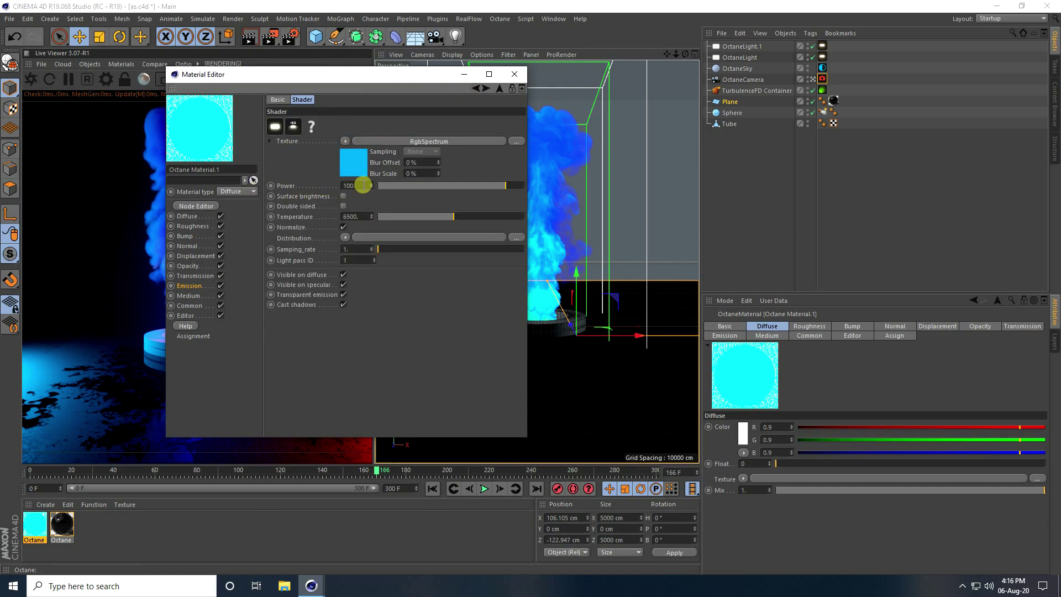
left_click_drag(366, 184, 321, 189)
type("50")
key("Return")
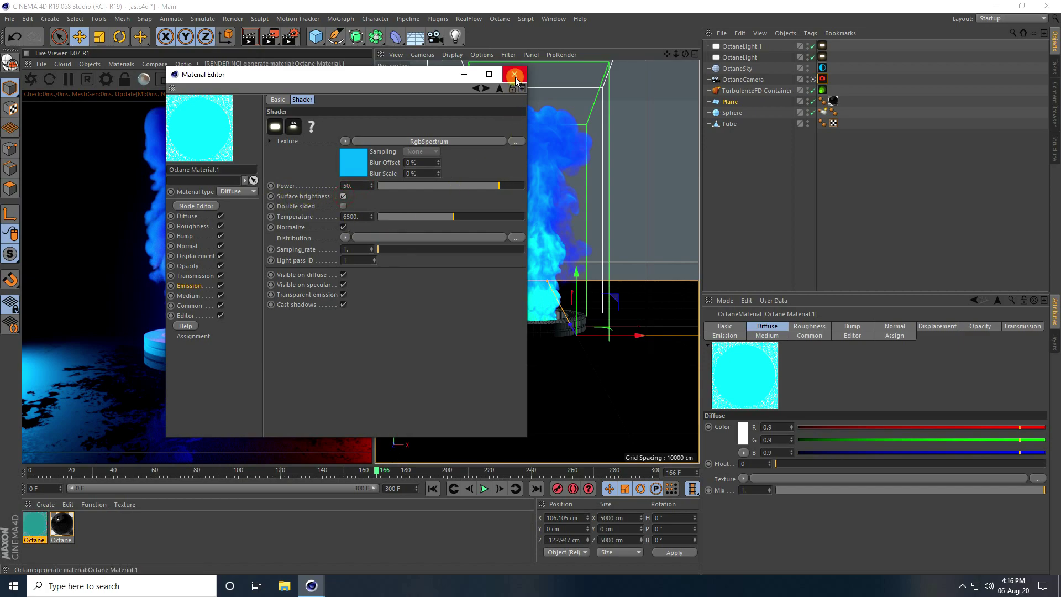
left_click(515, 74)
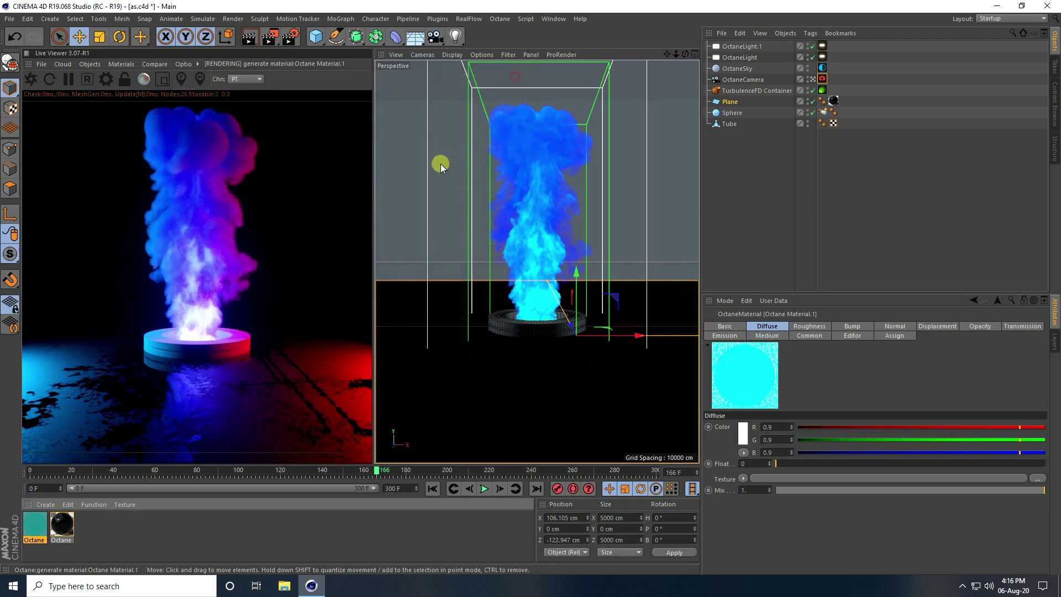
- Duplicate the blue emissive material and recolor the copy's RgbSpectrum emission to red with hue 360°, saturation 100% and value 100%
key("ctrl+c")
key("ctrl+v")
double_click(35, 531)
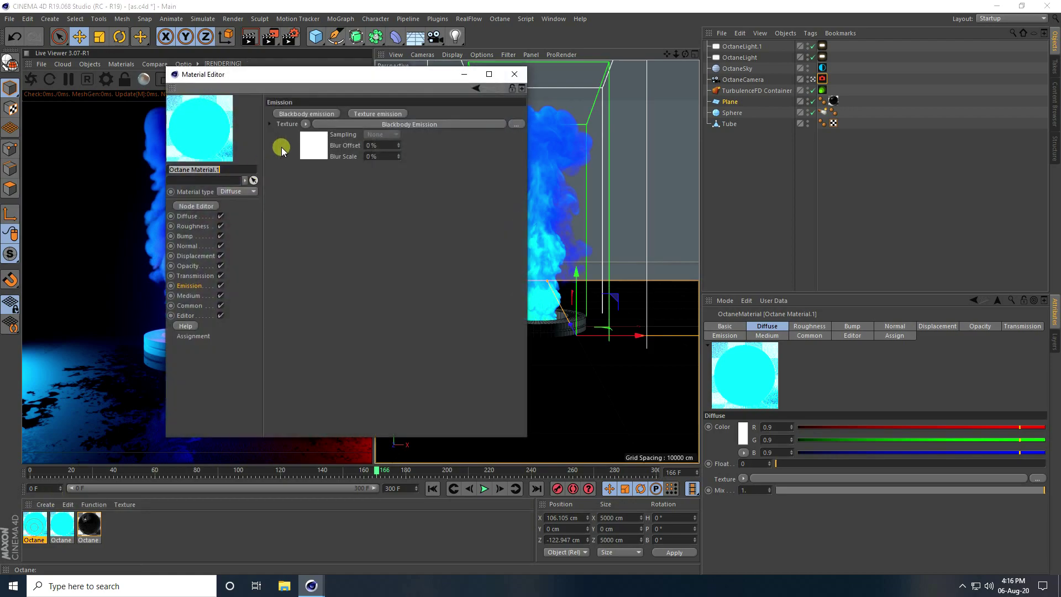
left_click(317, 155)
left_click(348, 148)
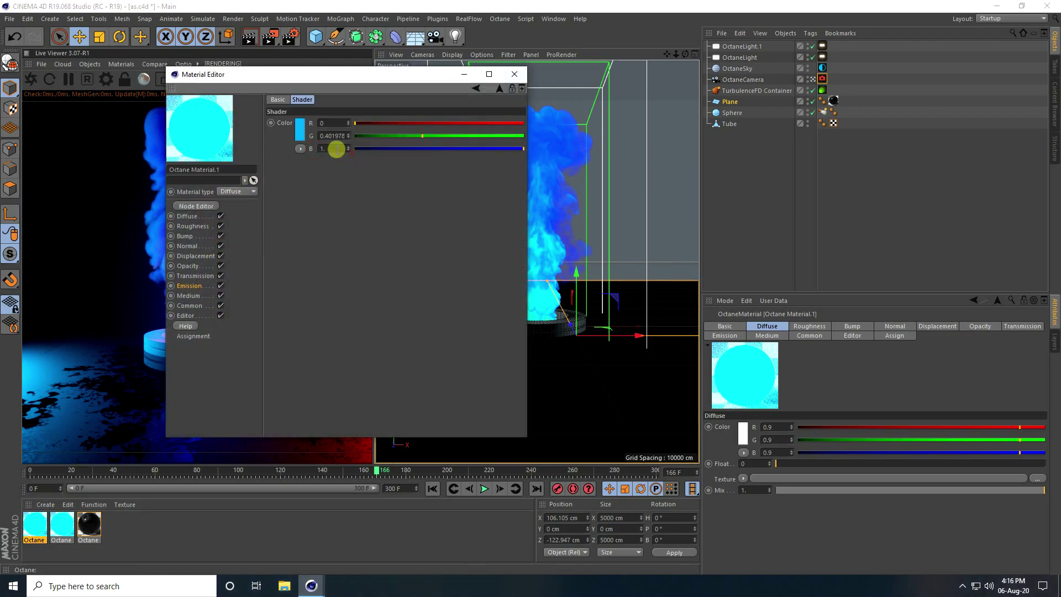
left_click(304, 133)
left_click(344, 148)
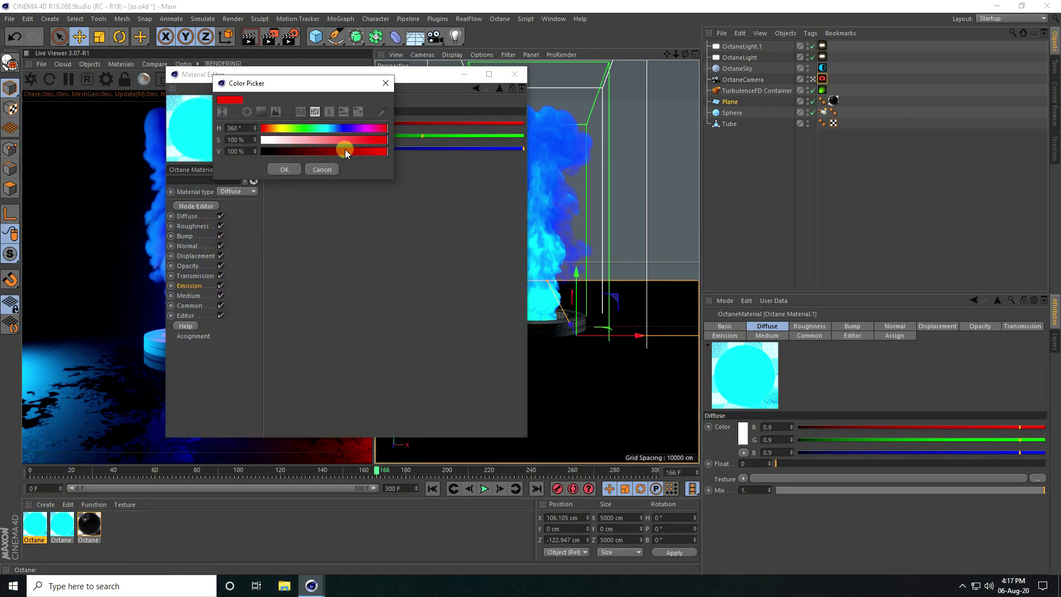
left_click(284, 168)
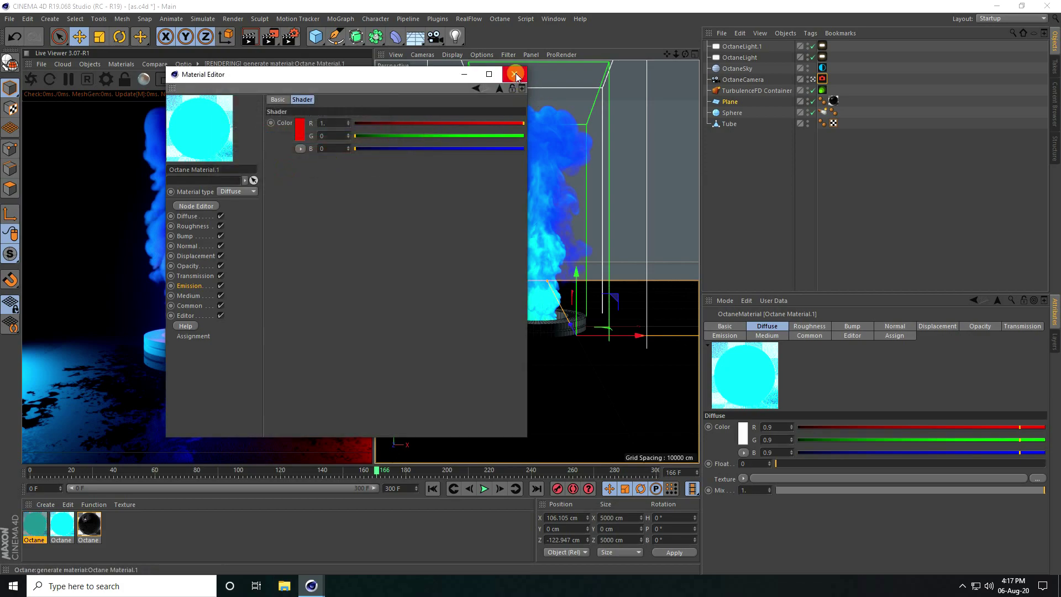
left_click(515, 74)
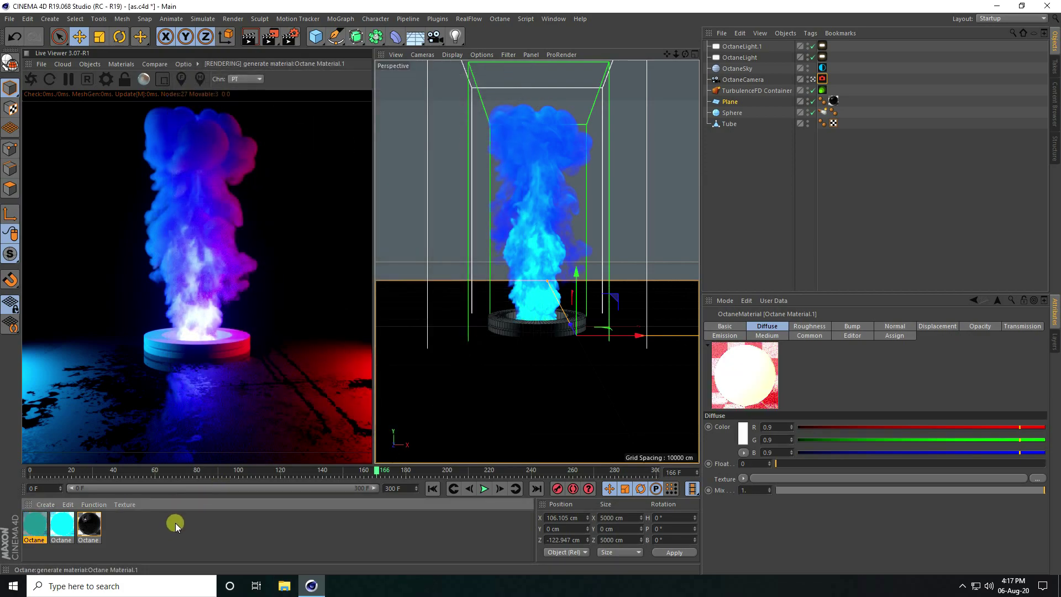
- Leave the Octane camera view, frame the ring up close and apply the black Octane material to the Tube
left_click(811, 79)
right_click_drag(517, 317, 479, 279, "alt")
left_click_drag(541, 230, 530, 287, "alt")
right_click_drag(529, 233, 571, 176, "alt")
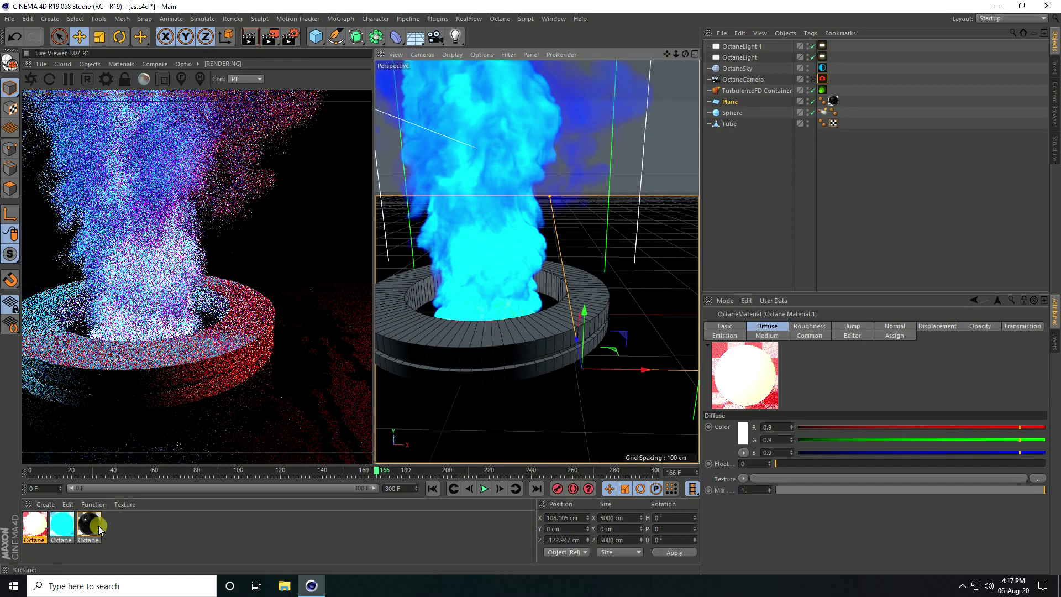
left_click_drag(98, 525, 737, 124)
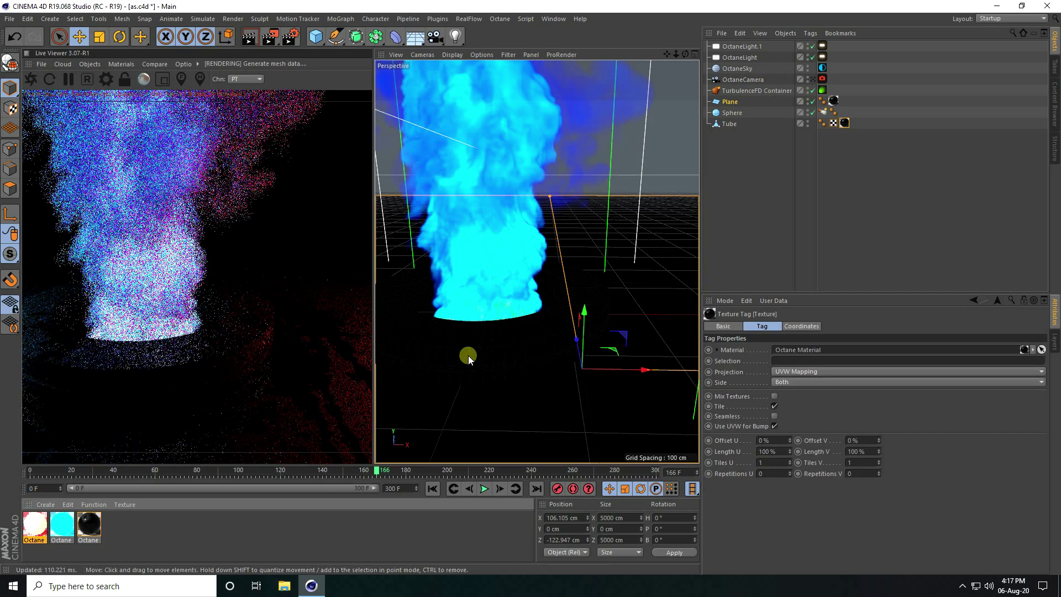
- Switch to polygon mode and apply the cyan emissive material to the selected groove polygons of the Tube
left_click(10, 189)
right_click(59, 529)
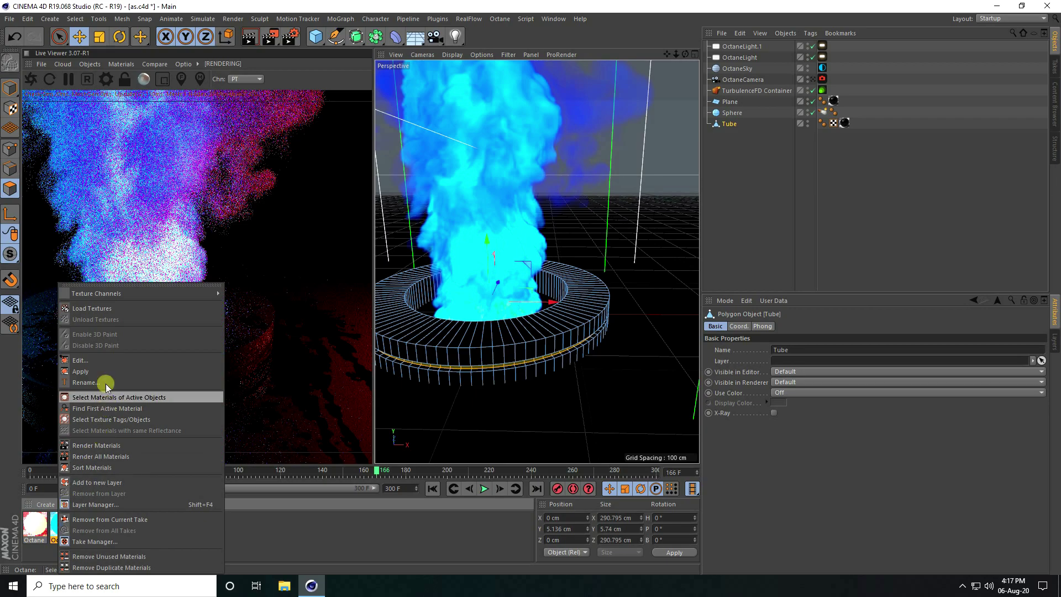
left_click(103, 373)
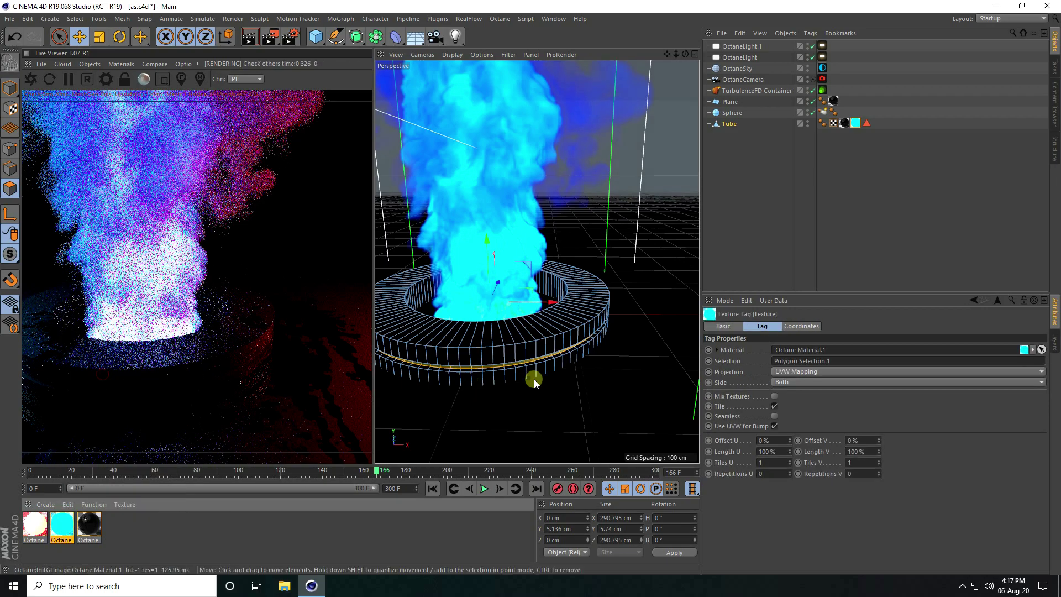
- Rectangle-select the right half of the Tube's groove band in the front view, apply the red emissive material and return to the perspective view
left_click(59, 36)
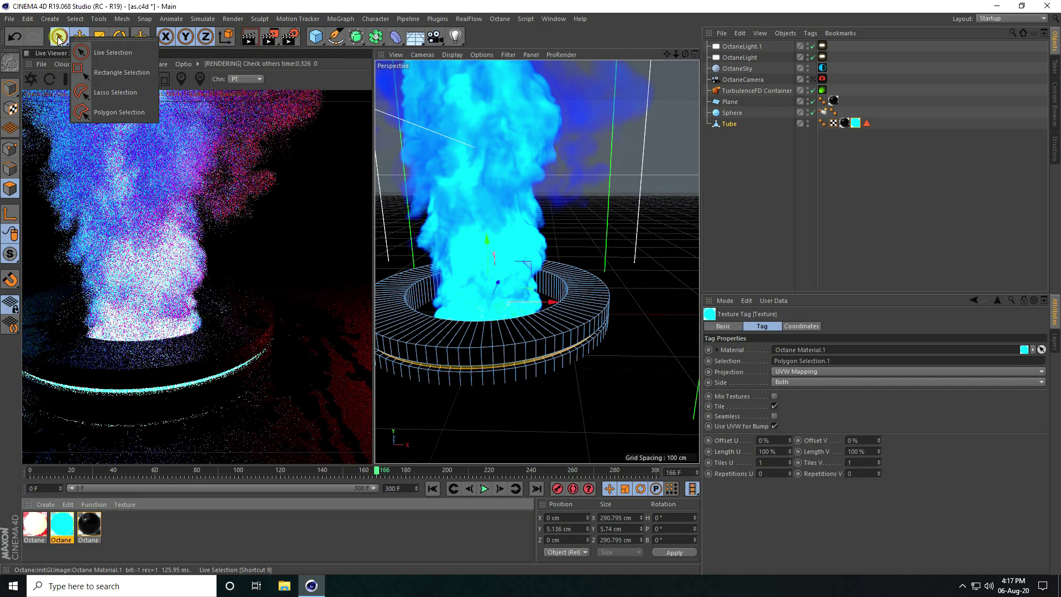
left_click(107, 75)
middle_click(439, 291)
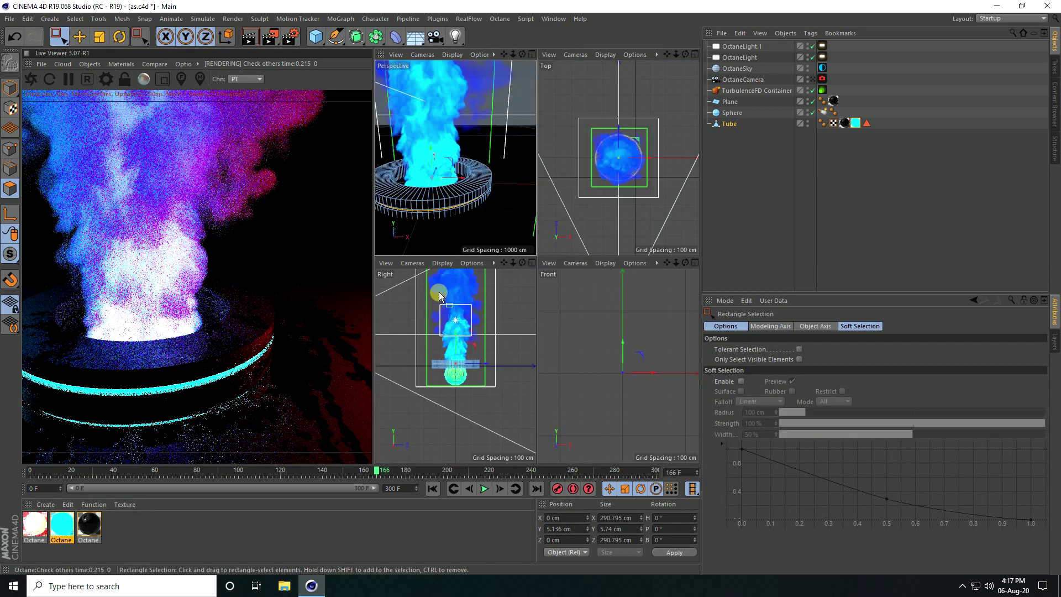
middle_click(592, 373)
scroll(540, 282, "up", 3)
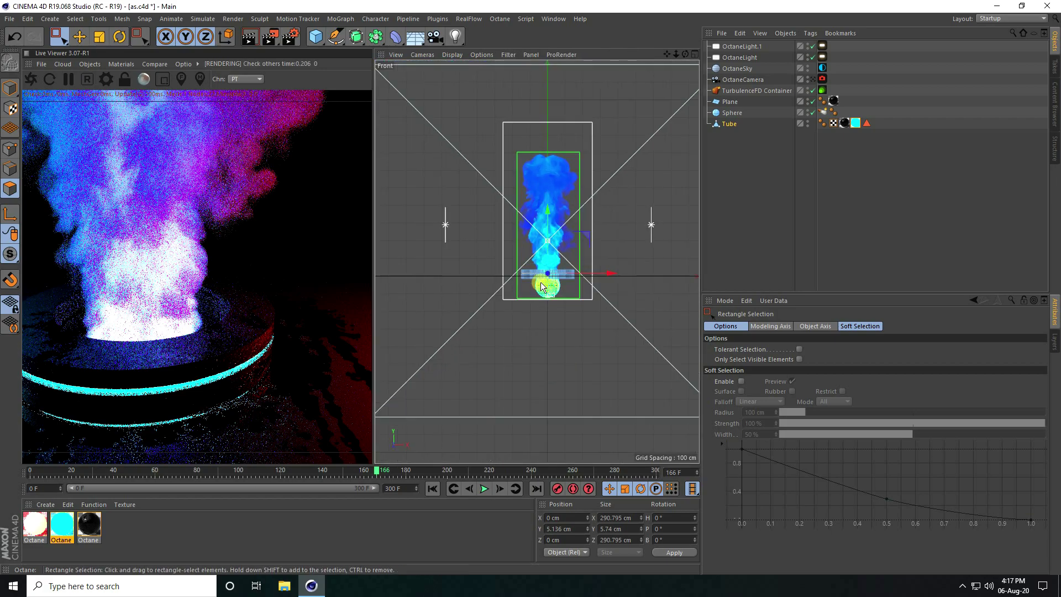
scroll(541, 282, "up", 8)
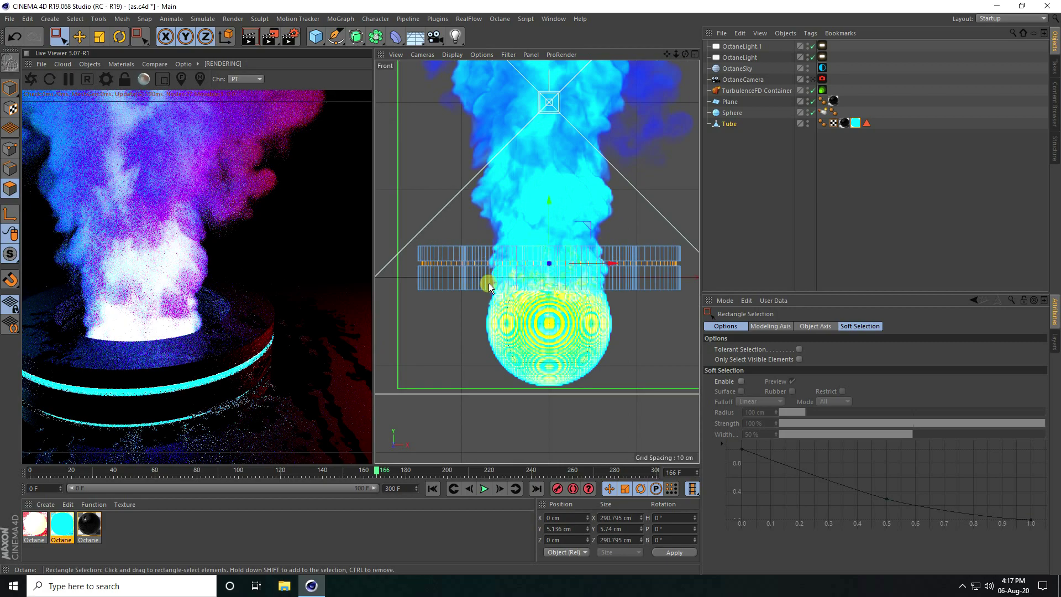
left_click_drag(688, 251, 540, 280)
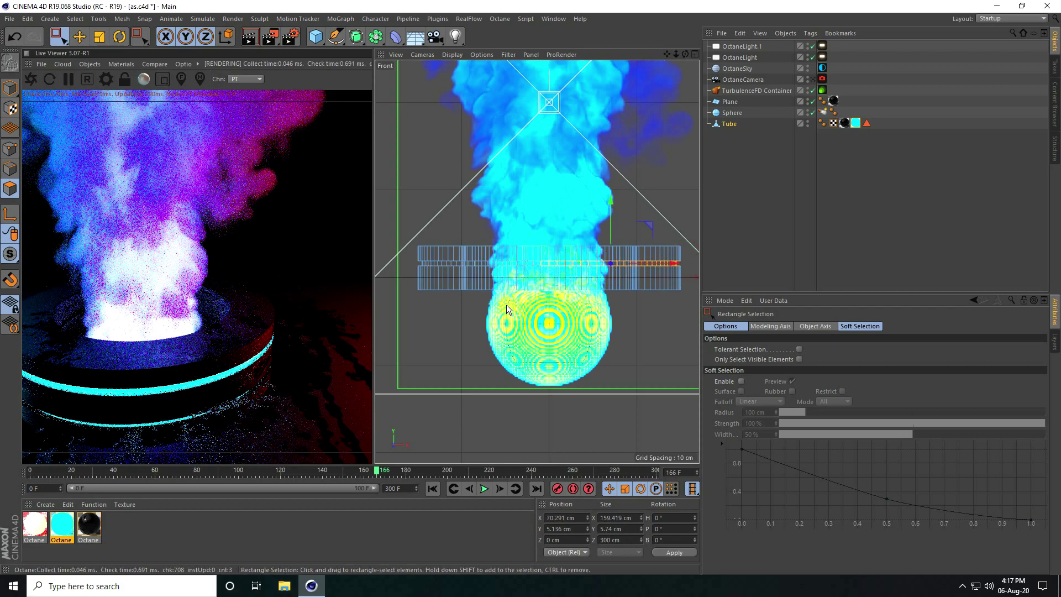
right_click(37, 528)
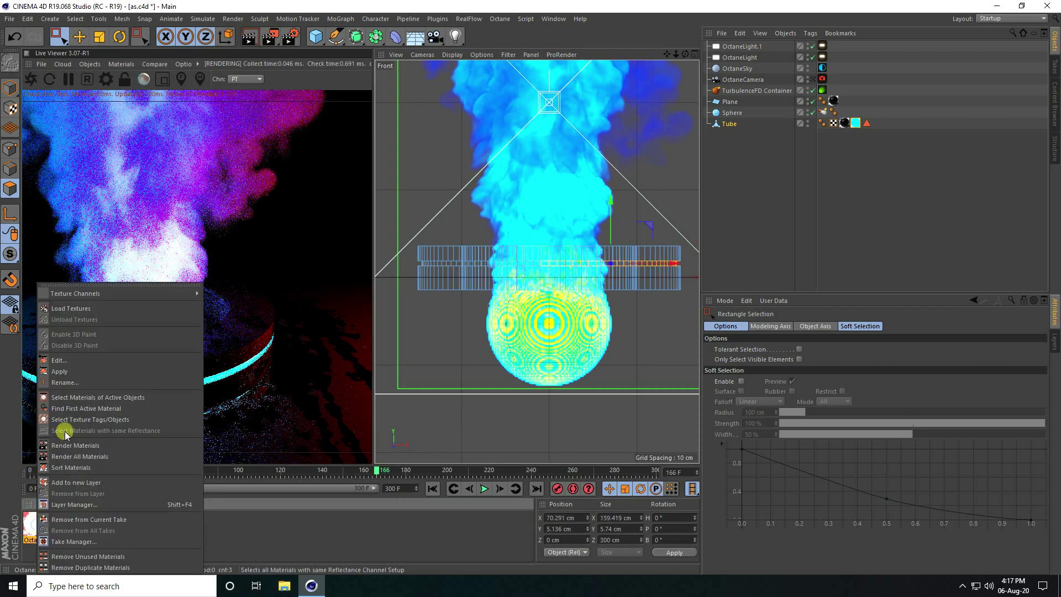
left_click(65, 368)
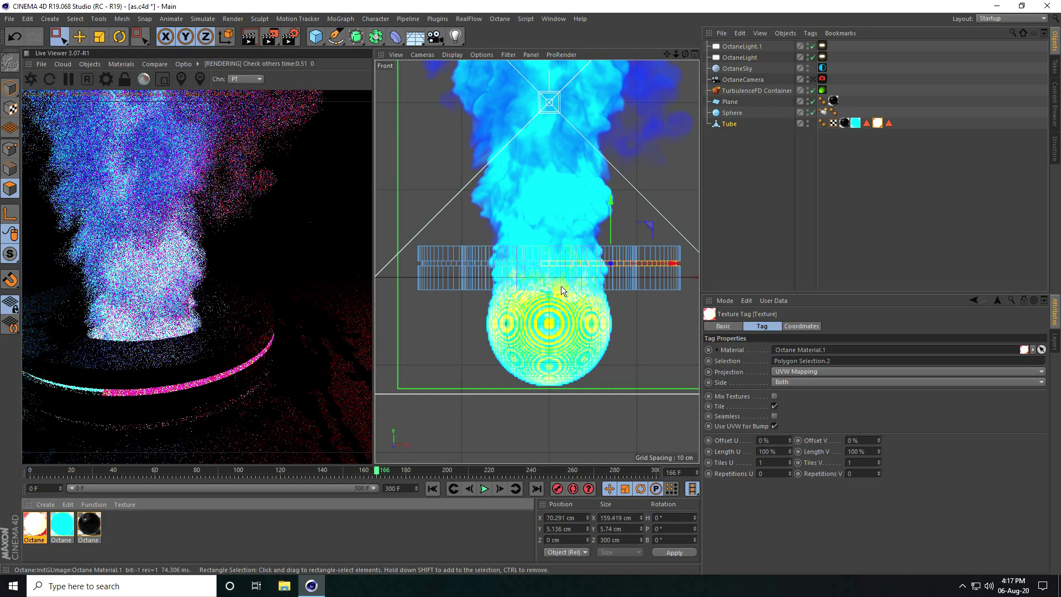
middle_click(463, 155)
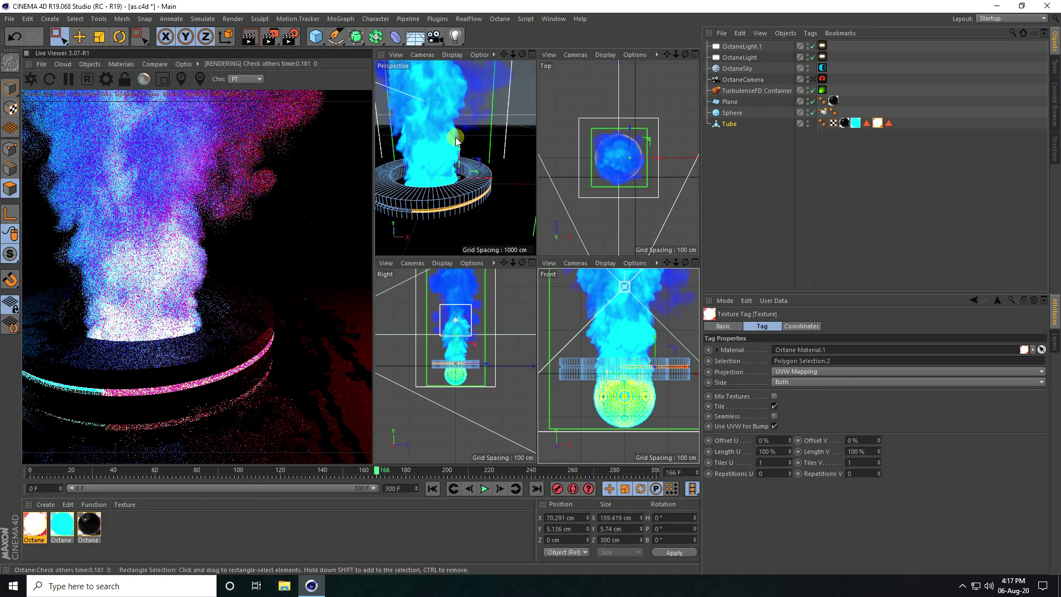
left_click(79, 36)
middle_click(489, 151)
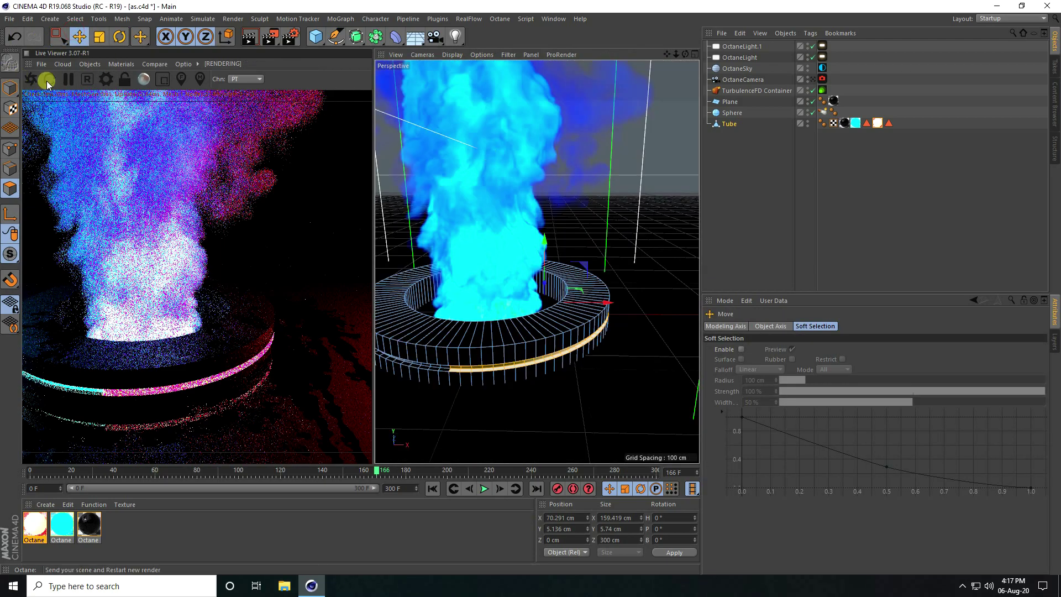
- Return to model mode and look through the OctaneCamera in the viewport
left_click(9, 88)
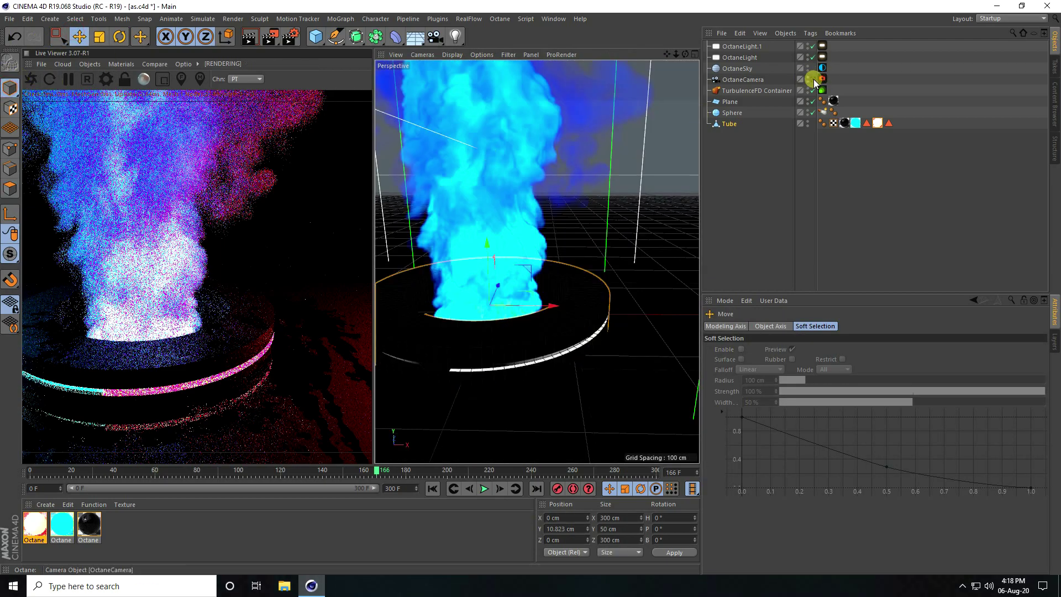
left_click(812, 80)
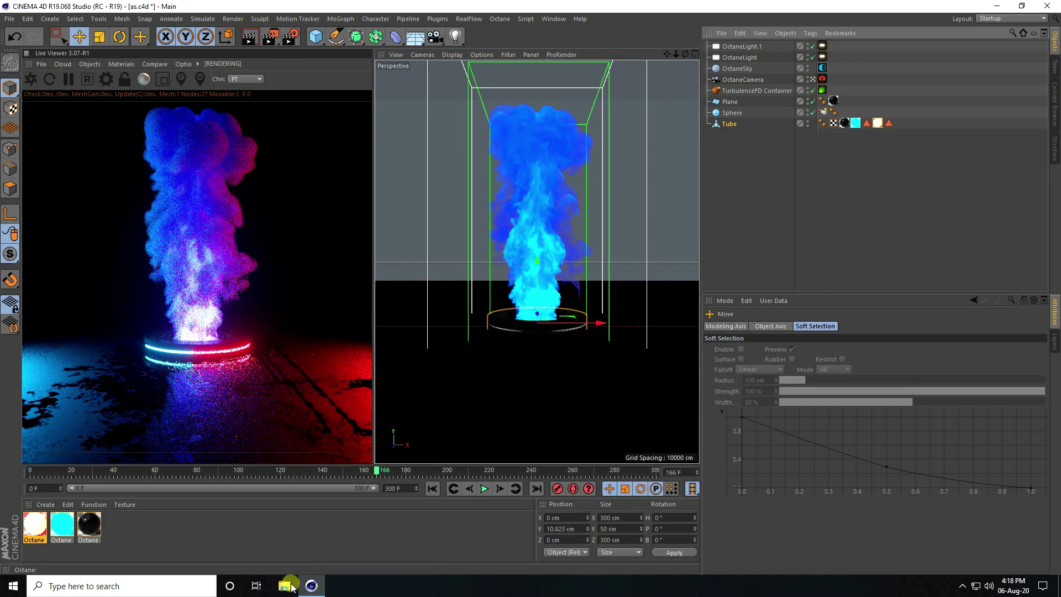
- Open the finished frame a0244 from the Desktop's new wave\RENDER folder and compare it with the live render in Cinema 4D
key("super+e")
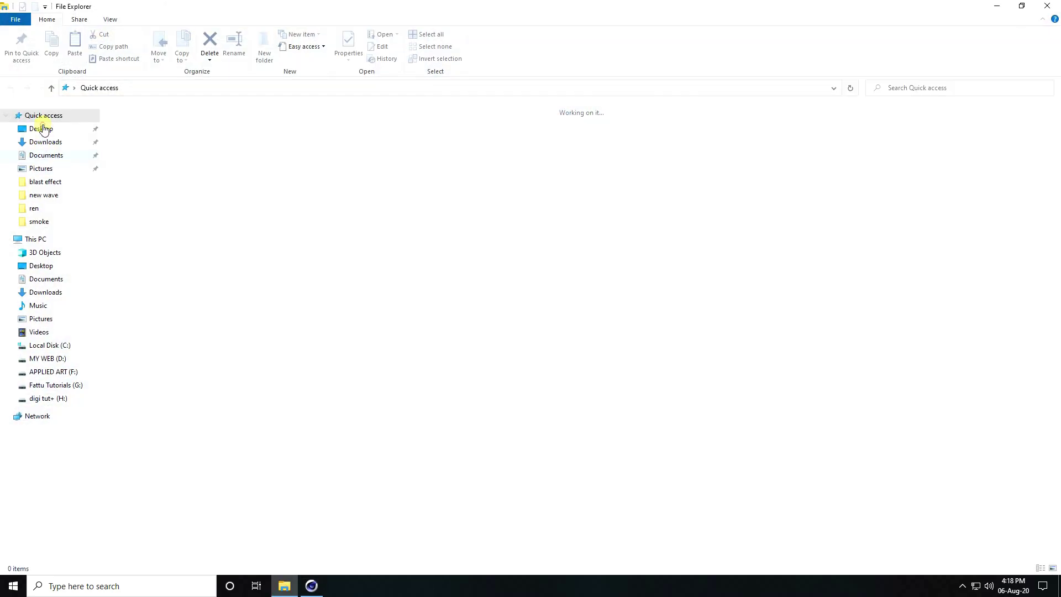
left_click(43, 129)
double_click(423, 145)
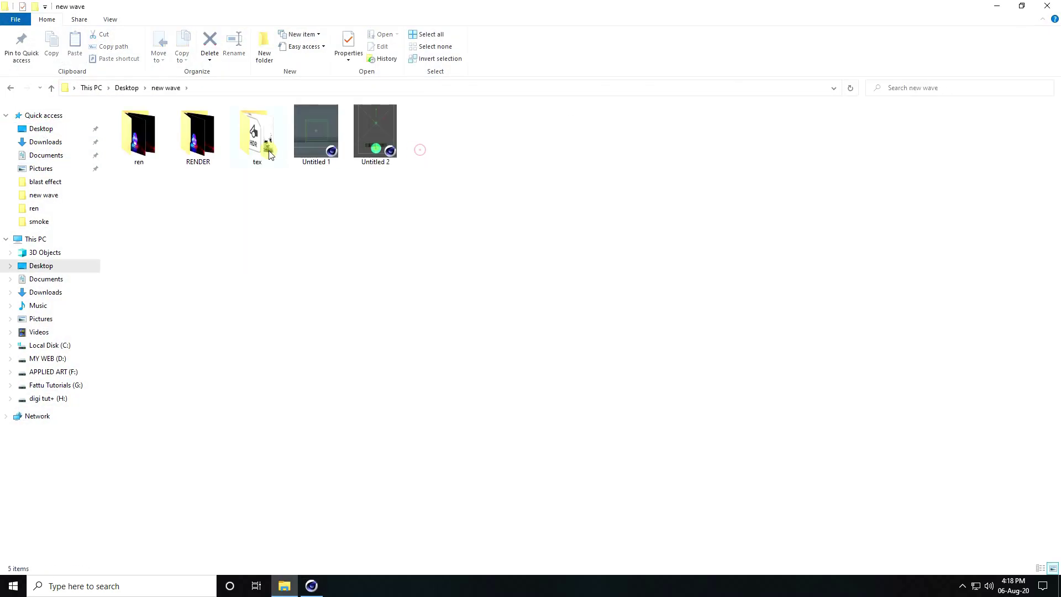
double_click(210, 141)
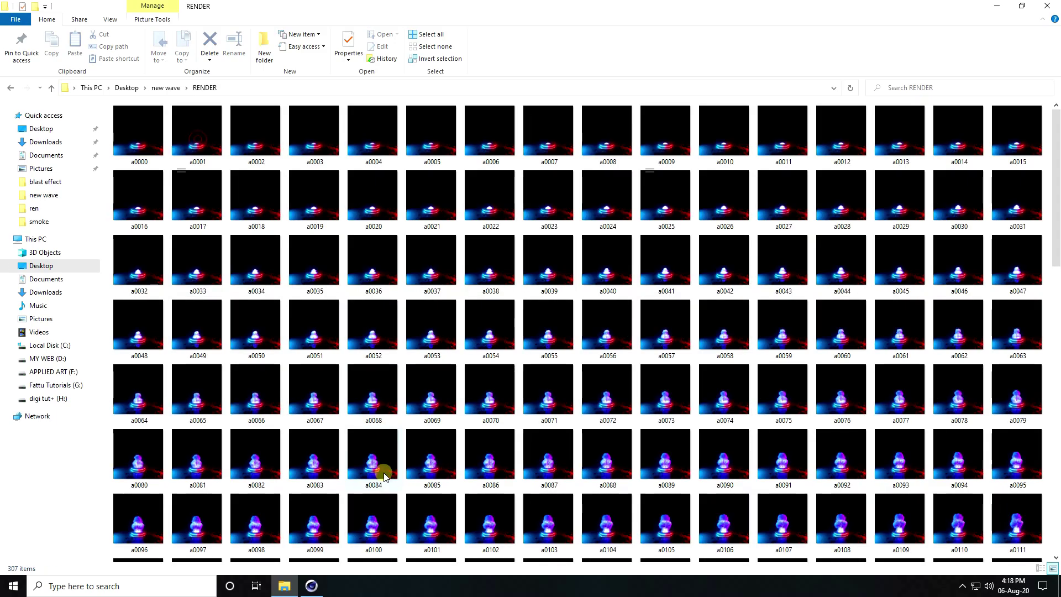
scroll(383, 489, "down", 10)
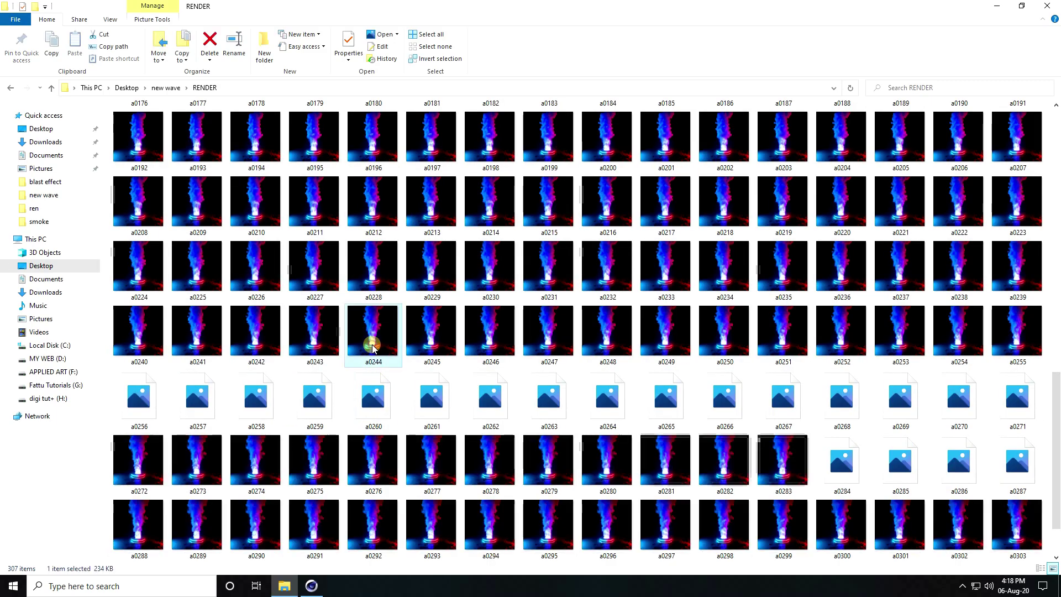
double_click(373, 342)
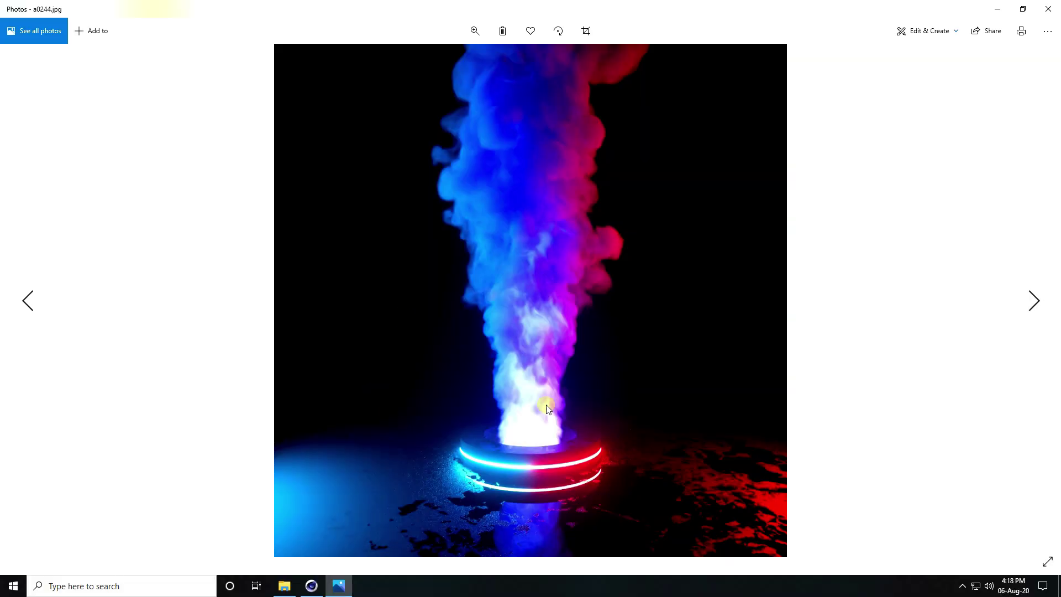
left_click(311, 588)
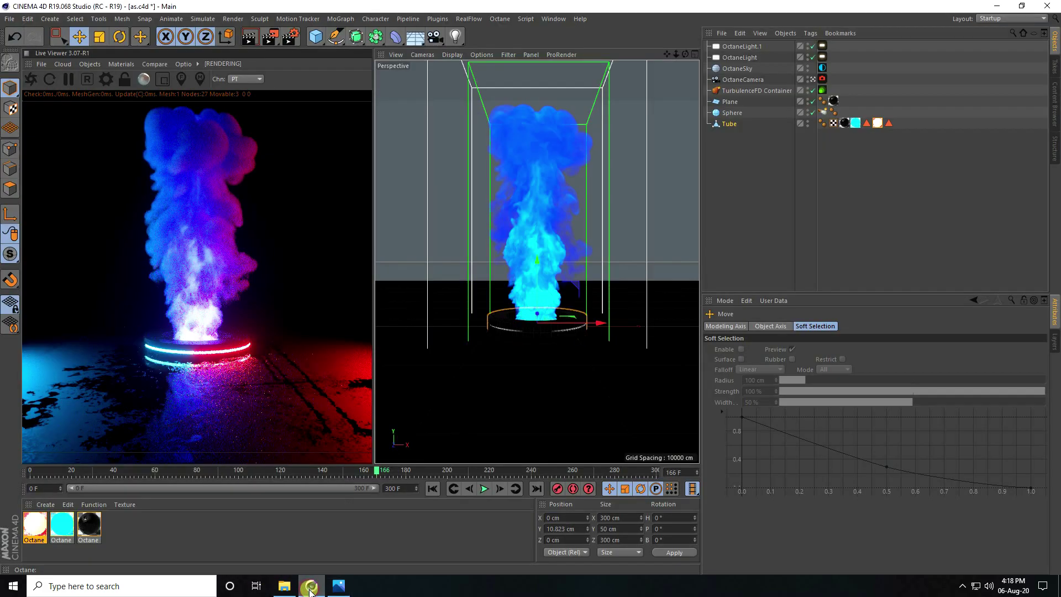
left_click(311, 589)
left_click(311, 589)
left_click(311, 590)
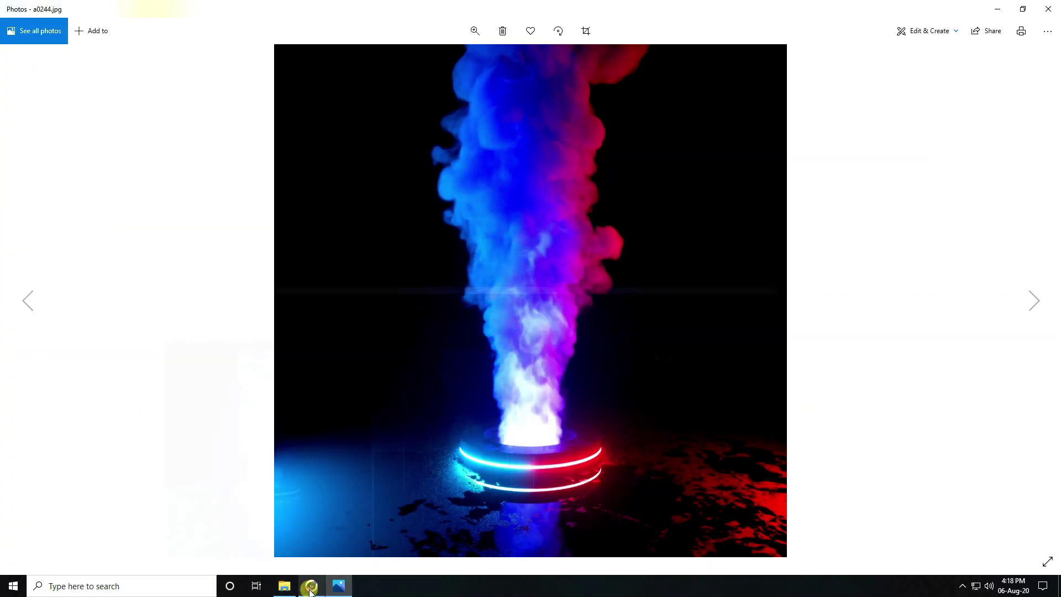
left_click(311, 589)
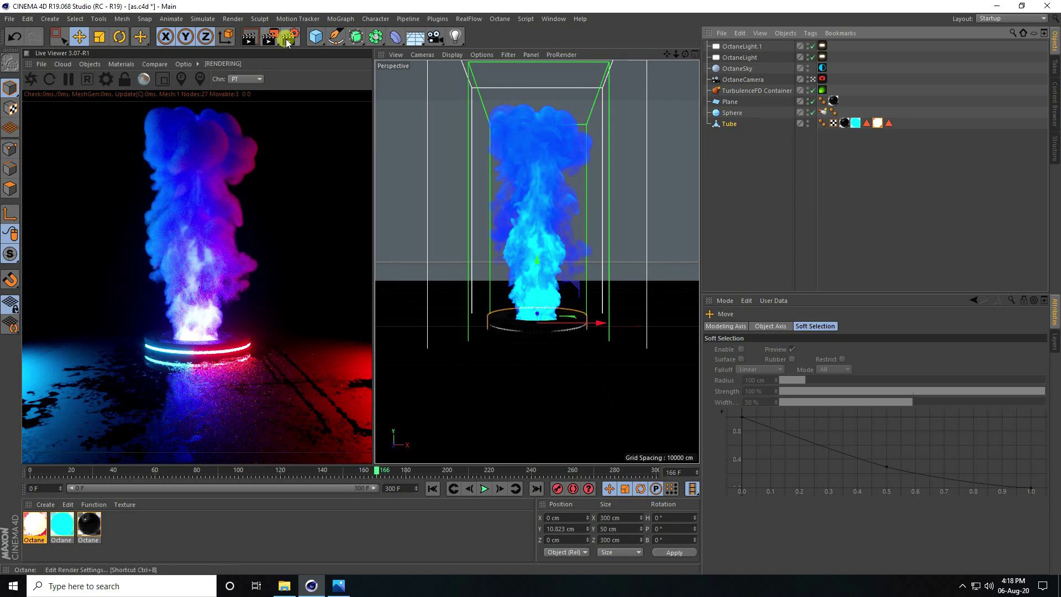
- Set the saved image format to JPG in the render settings
left_click(288, 39)
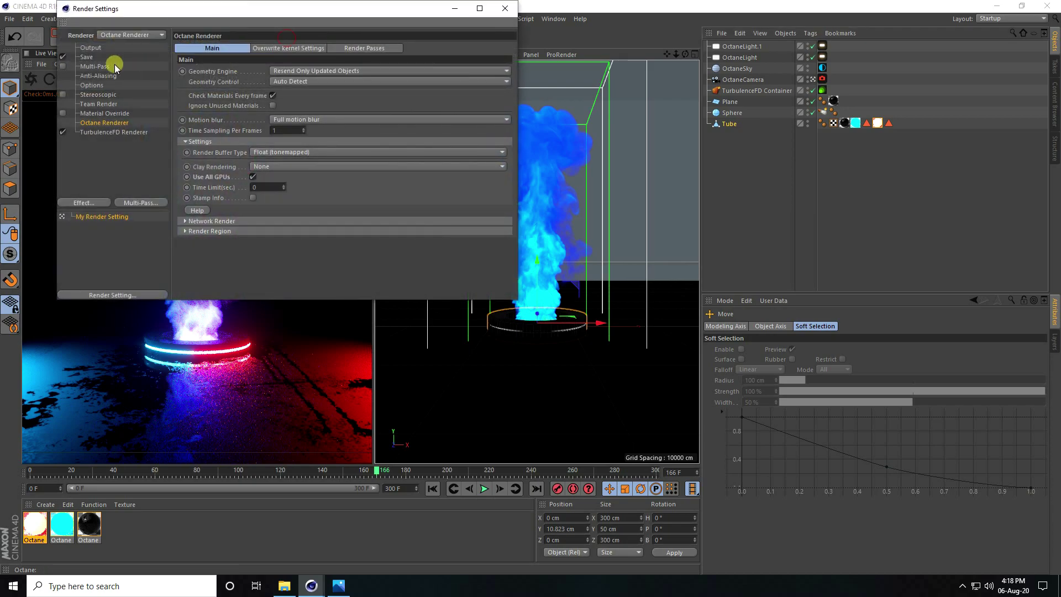
left_click(88, 57)
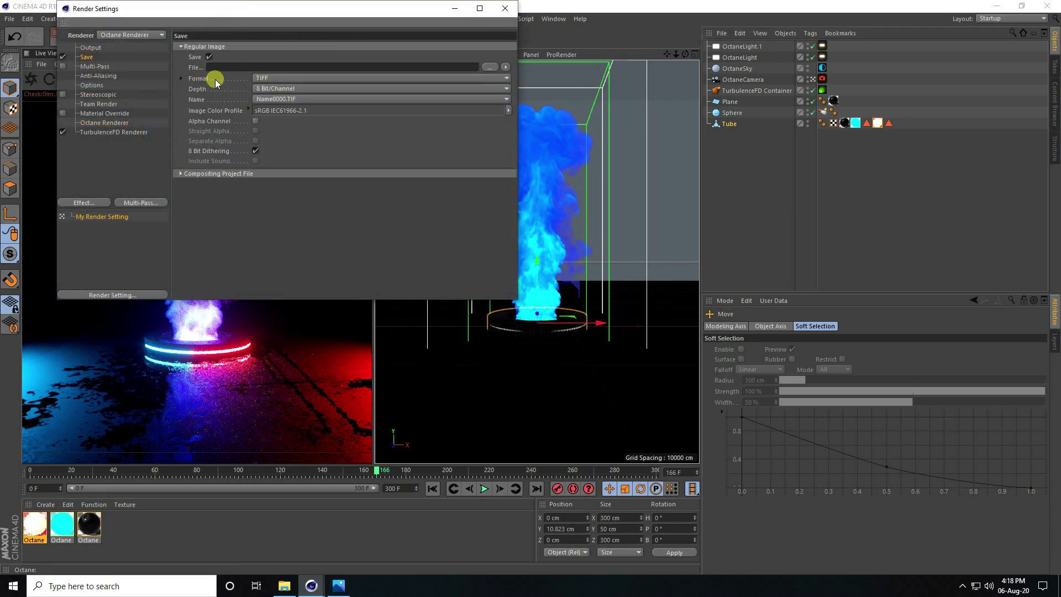
left_click(261, 79)
left_click(277, 154)
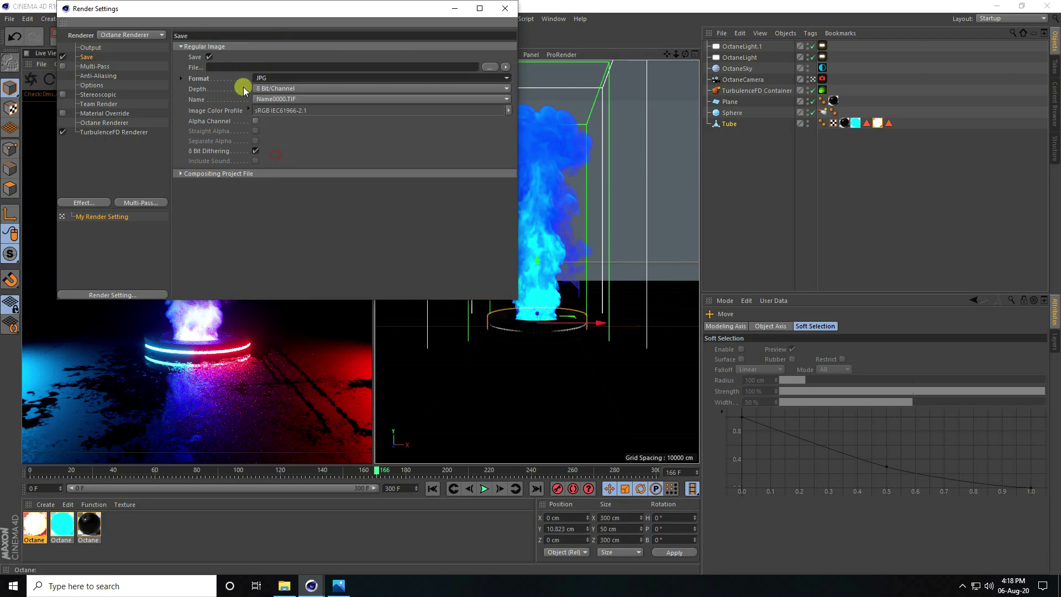
- Create a folder named ren on the Desktop and set the render output to a file named a inside it
left_click(487, 66)
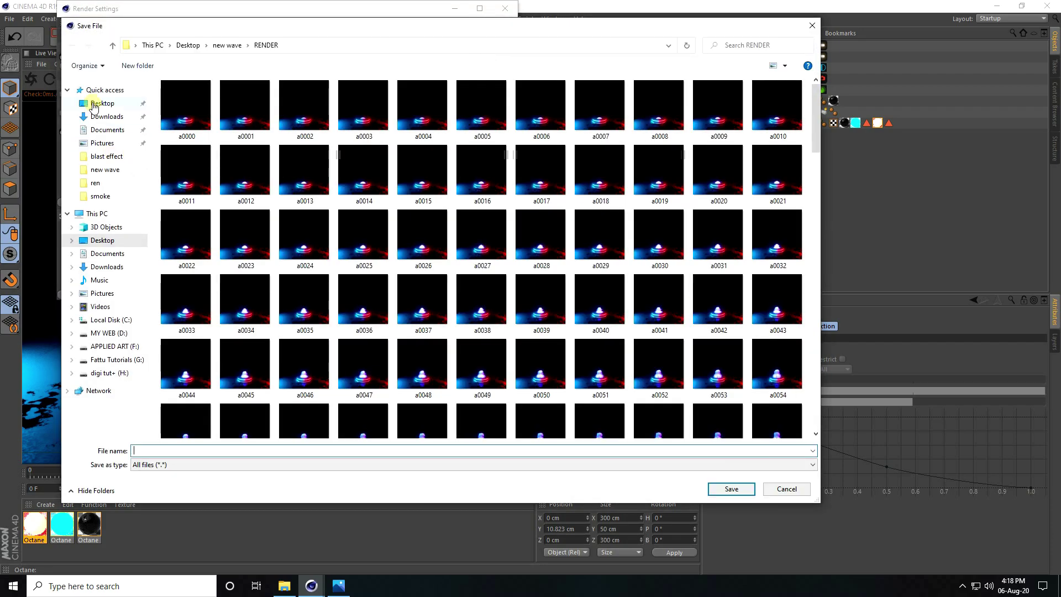
left_click(94, 103)
right_click(321, 320)
left_click(375, 429)
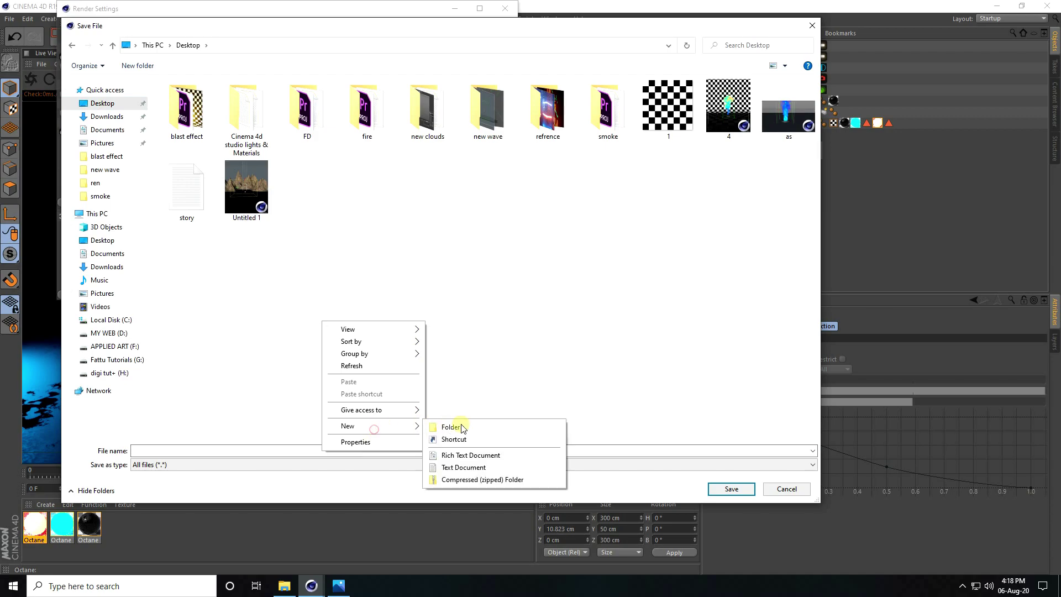
left_click(462, 427)
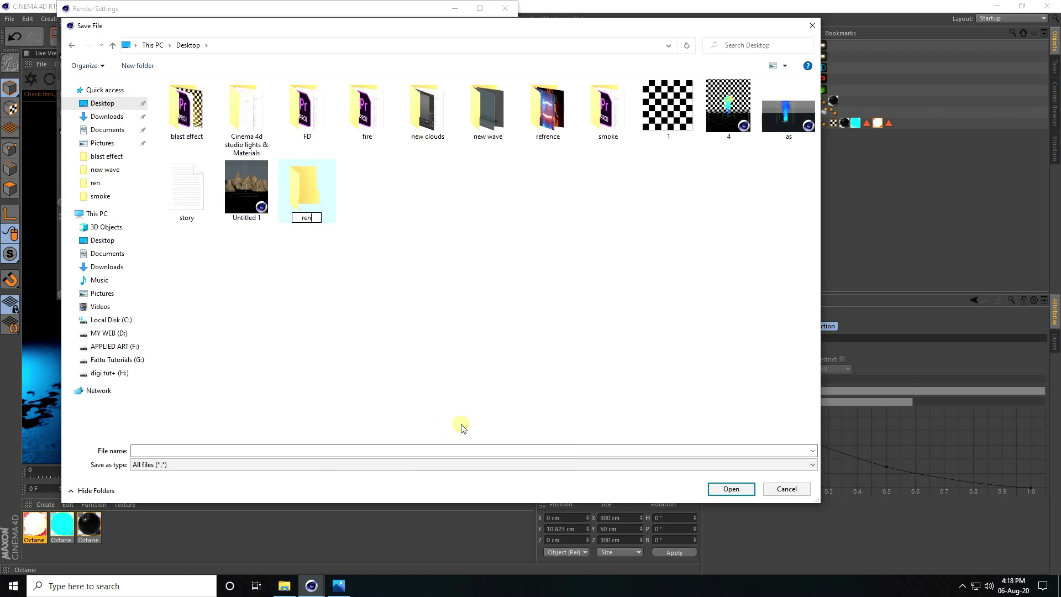
key("Return")
key("Return")
left_click(459, 449)
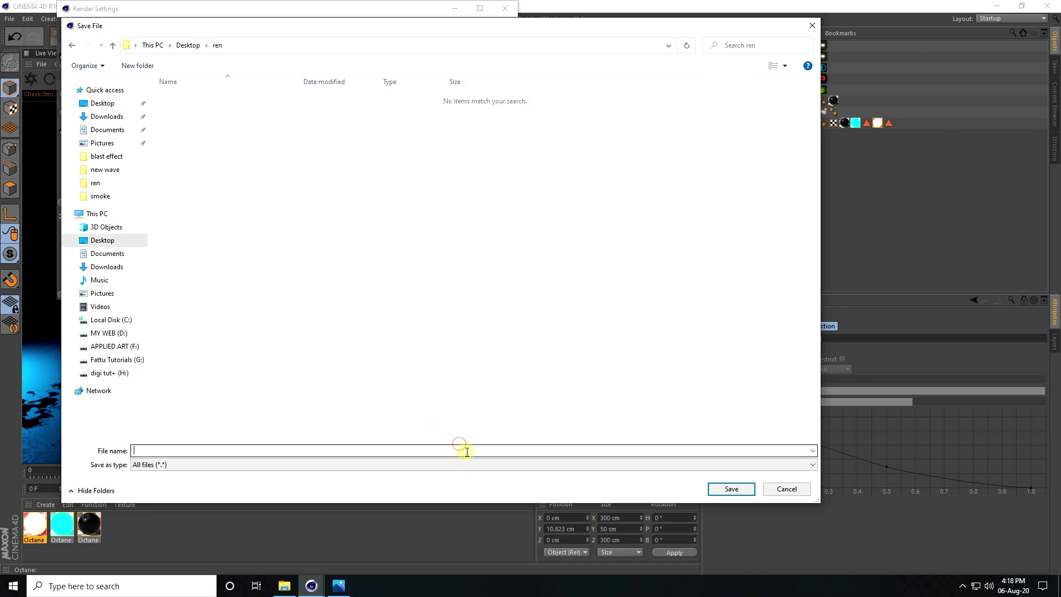
type("a")
left_click(728, 490)
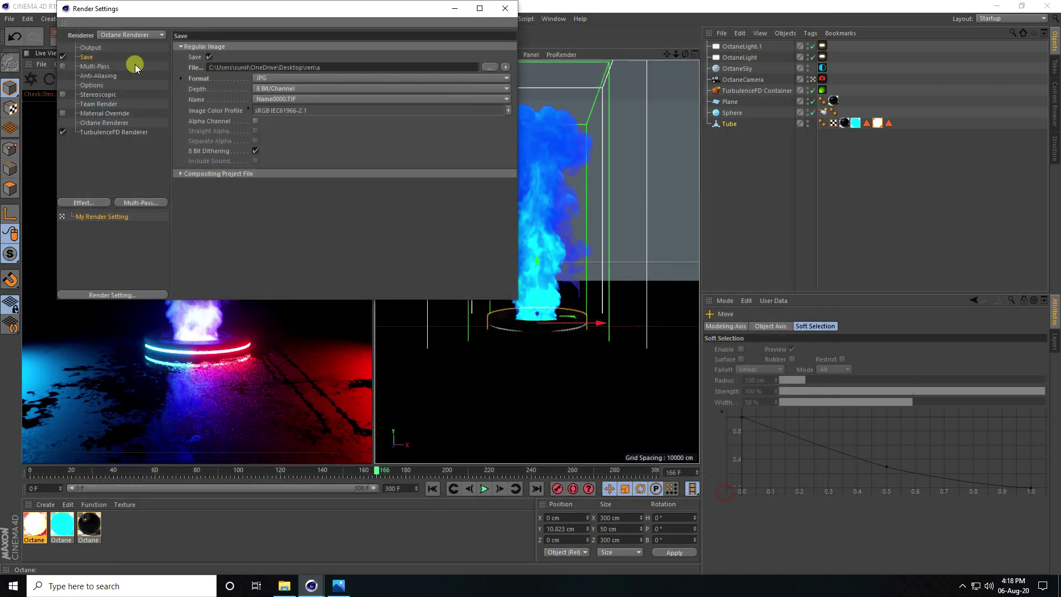
- Set the output frame range to All Frames and render the animation in a maximized Picture Viewer
left_click(88, 48)
left_click(263, 172)
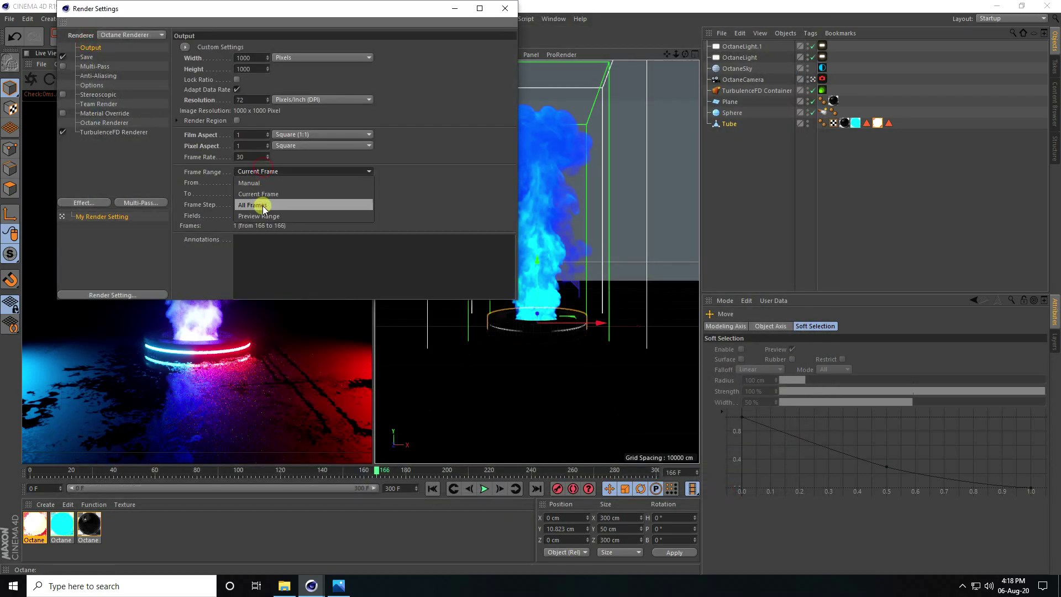
left_click(264, 204)
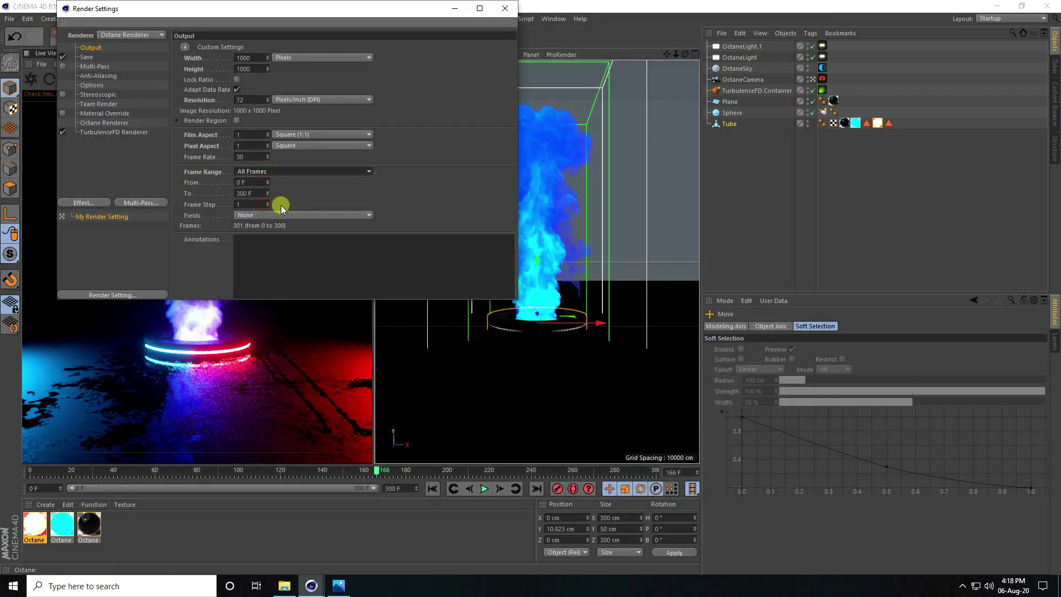
left_click(507, 12)
left_click(268, 38)
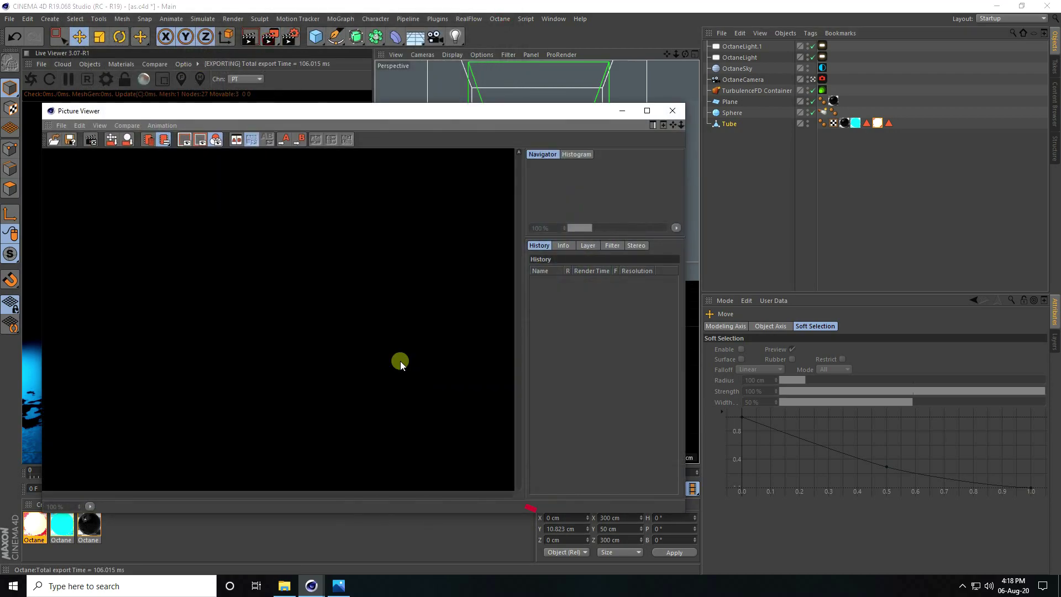
left_click(647, 110)
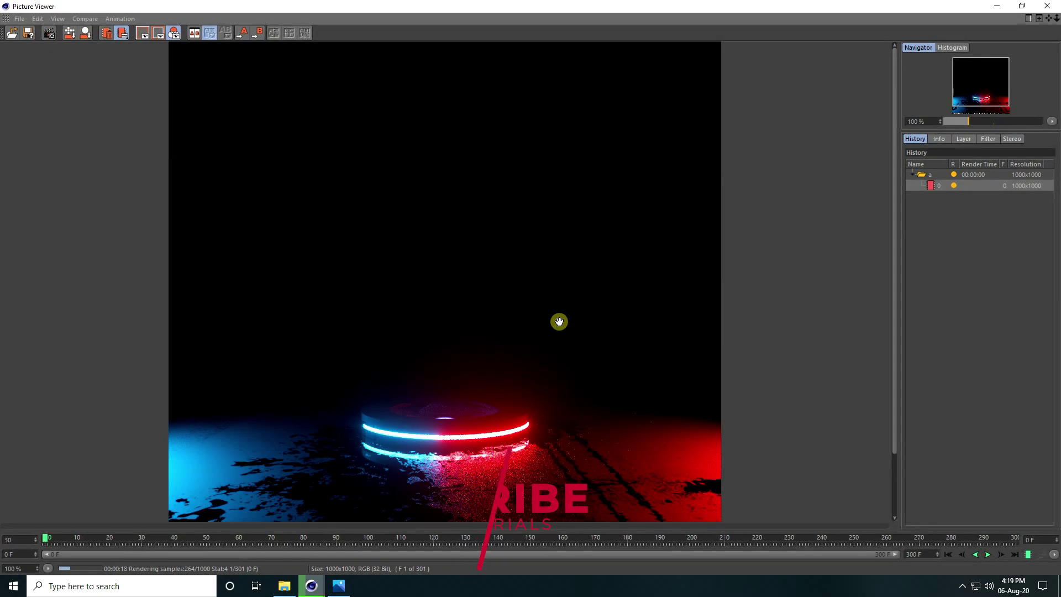